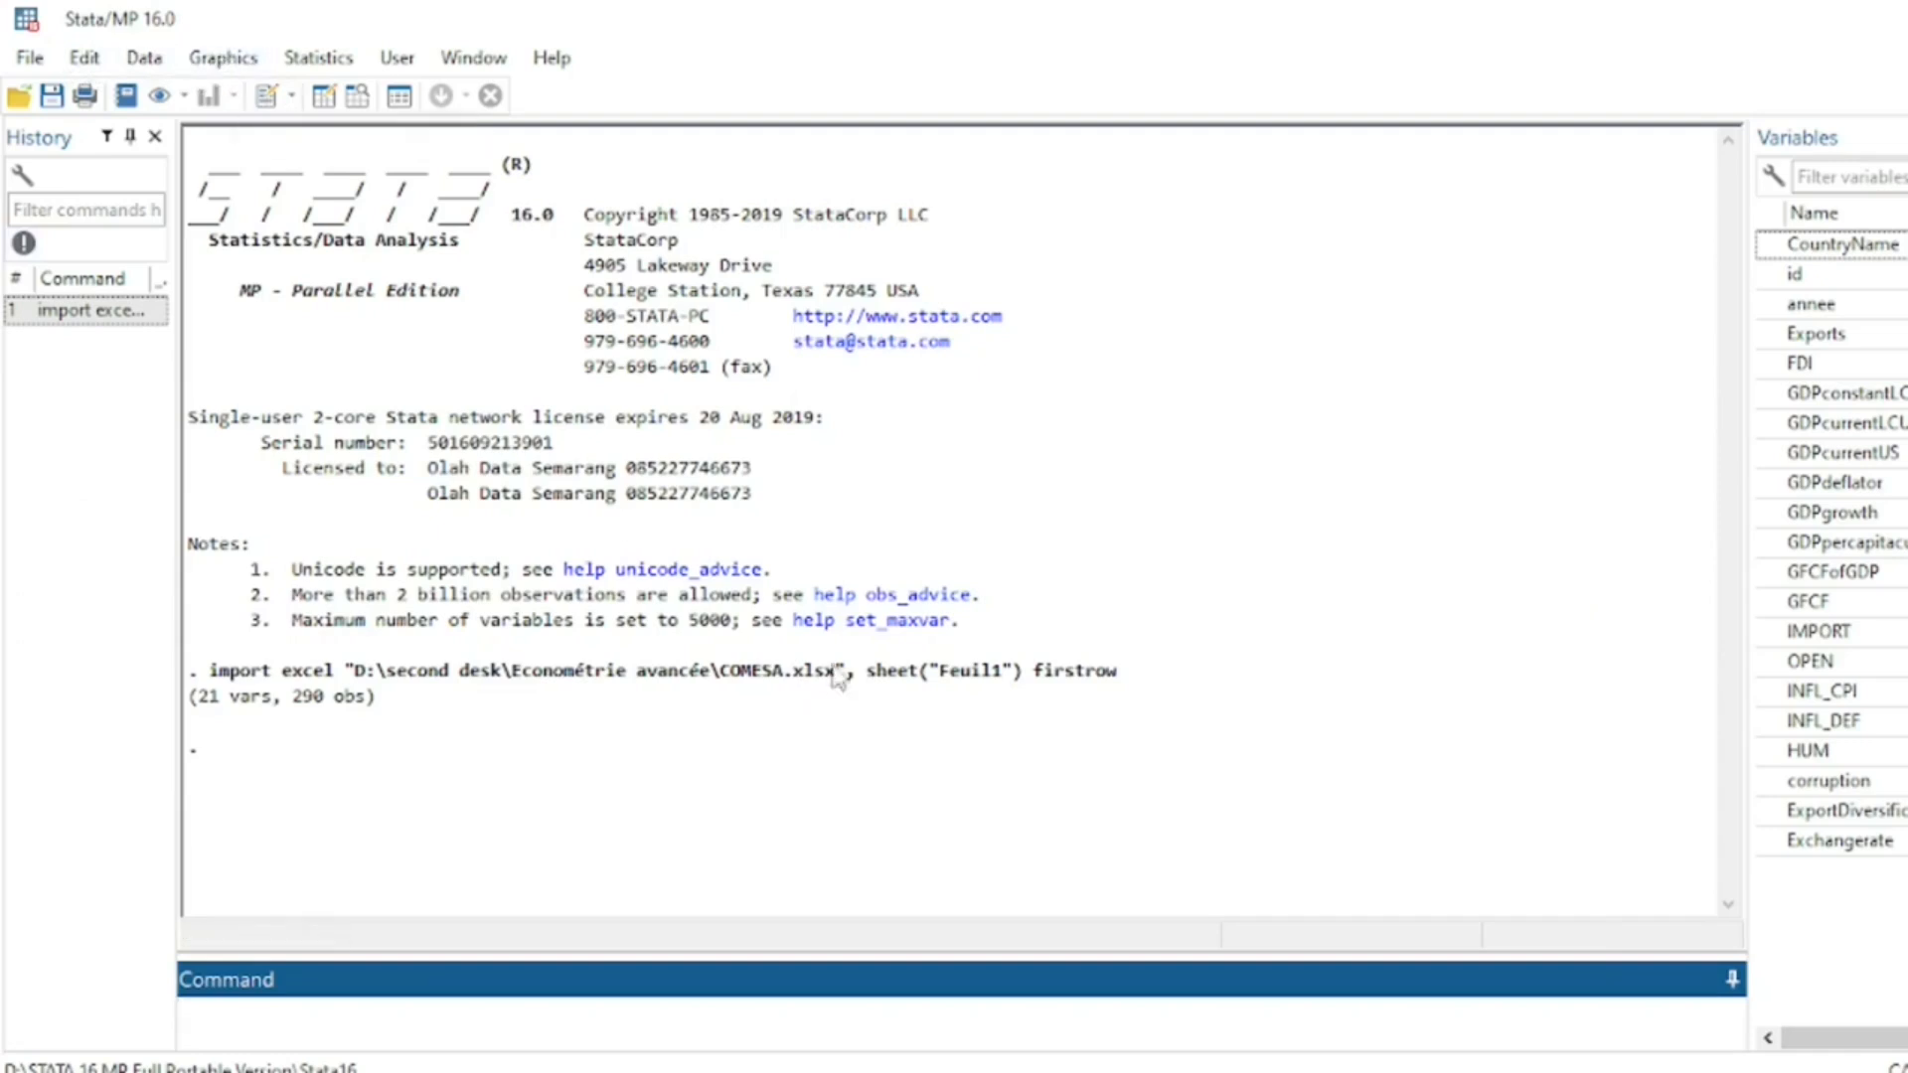
Open the panel-data cointegration tests dialog to view the available tests, and close it without running any.
click(1094, 1072)
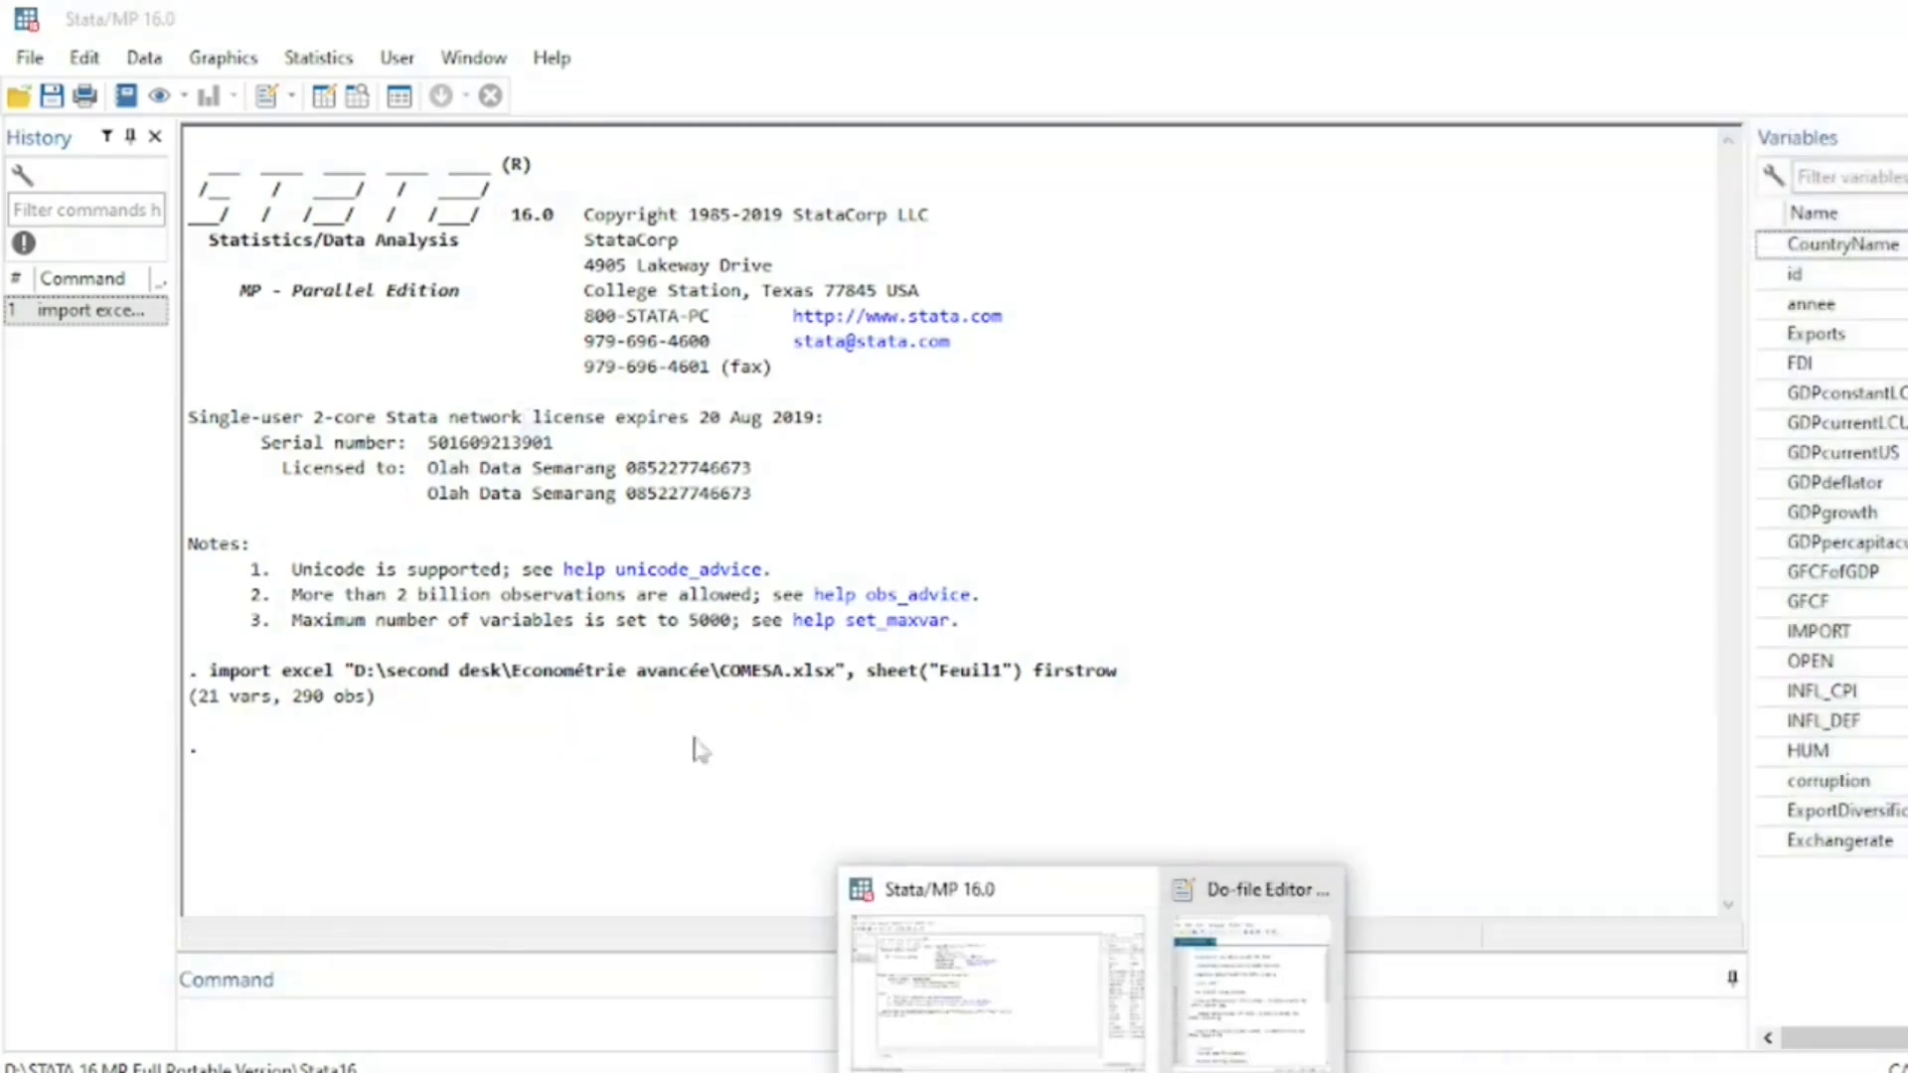
click(1244, 1034)
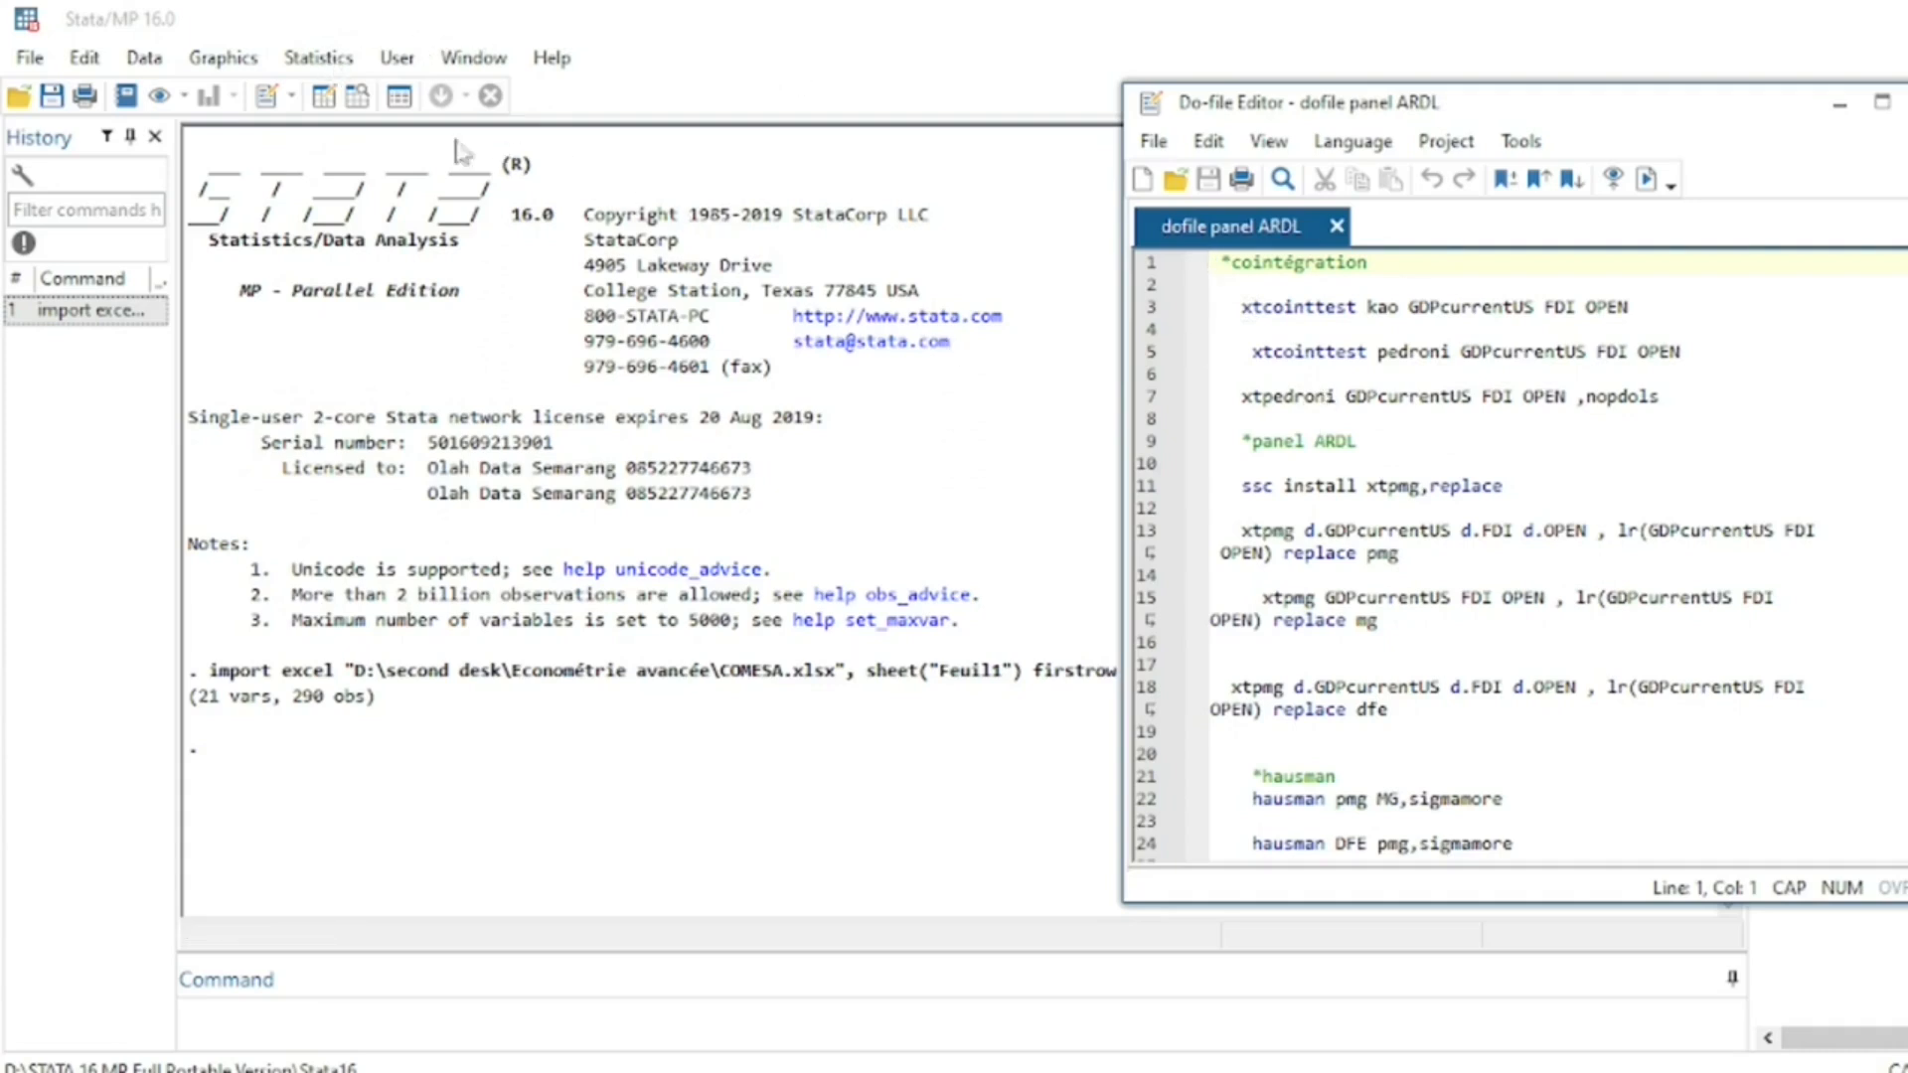
click(316, 60)
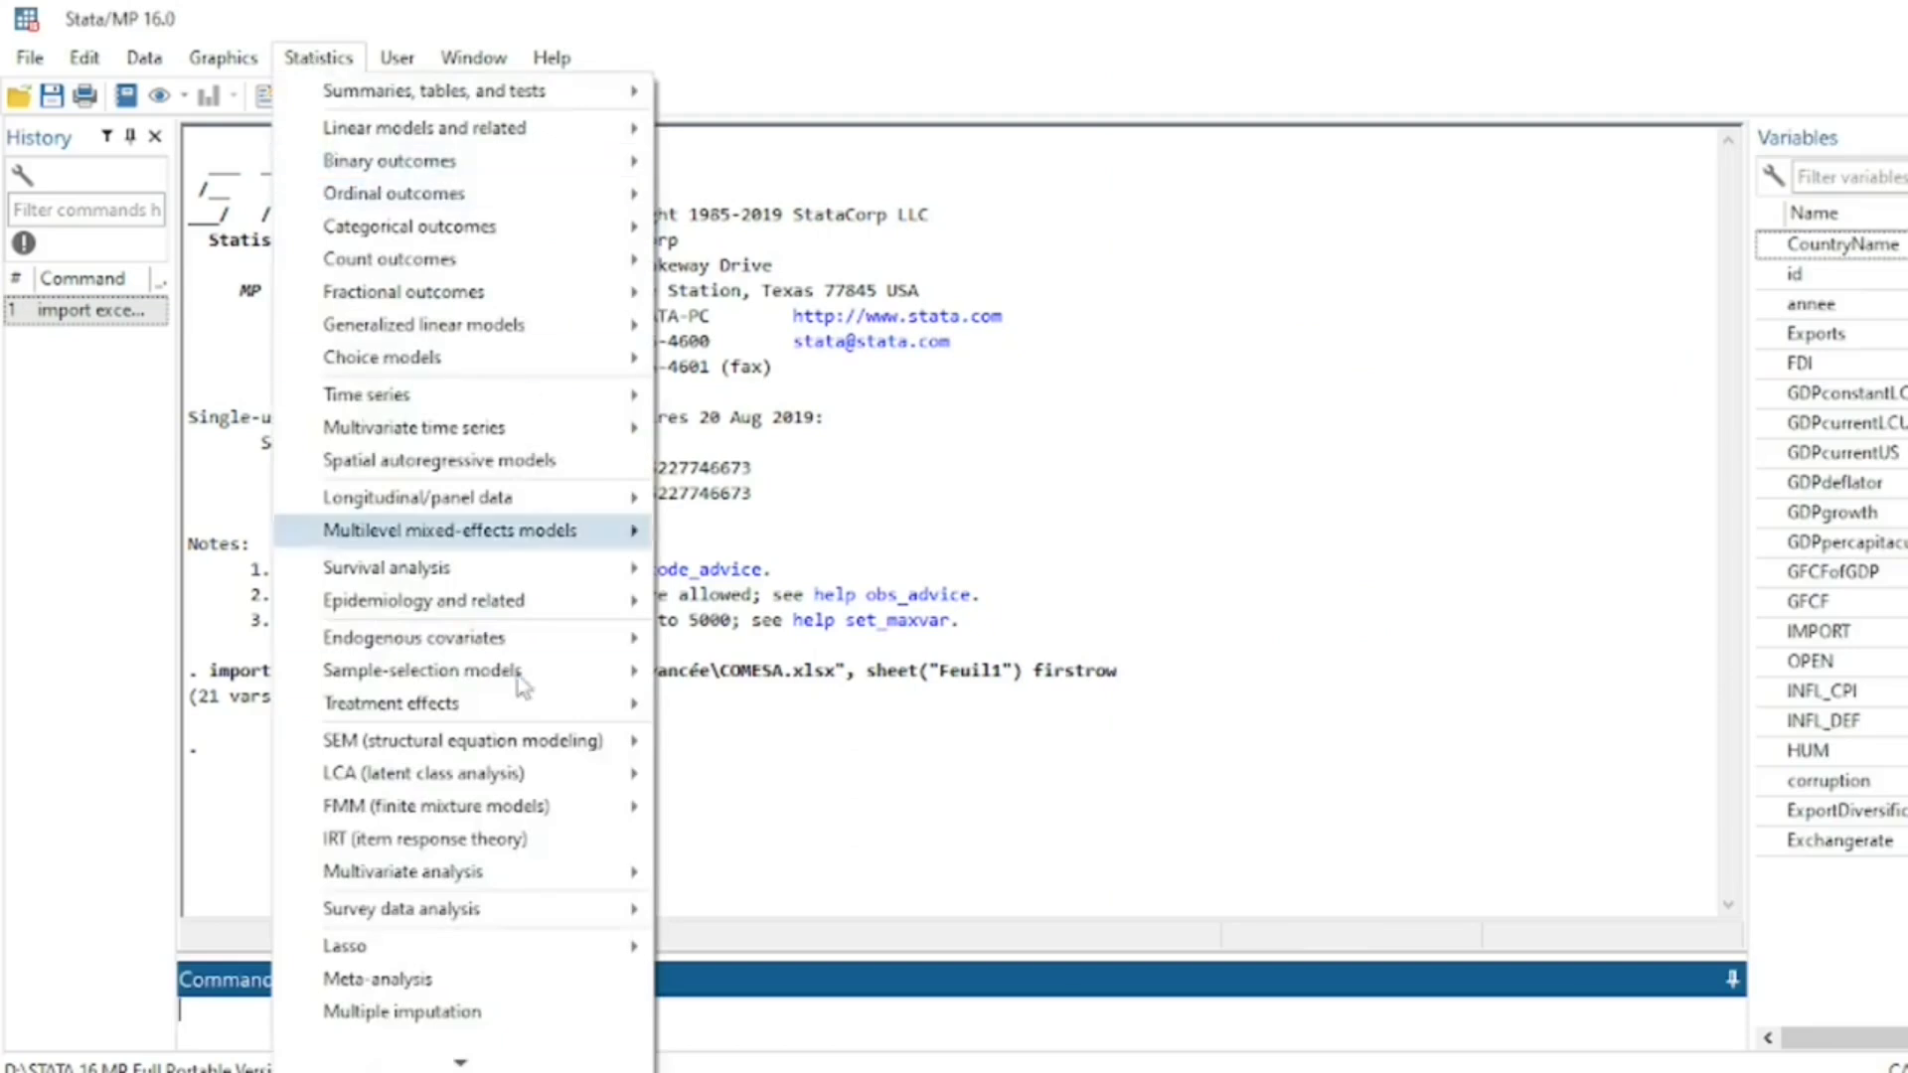
mouse_move(408, 497)
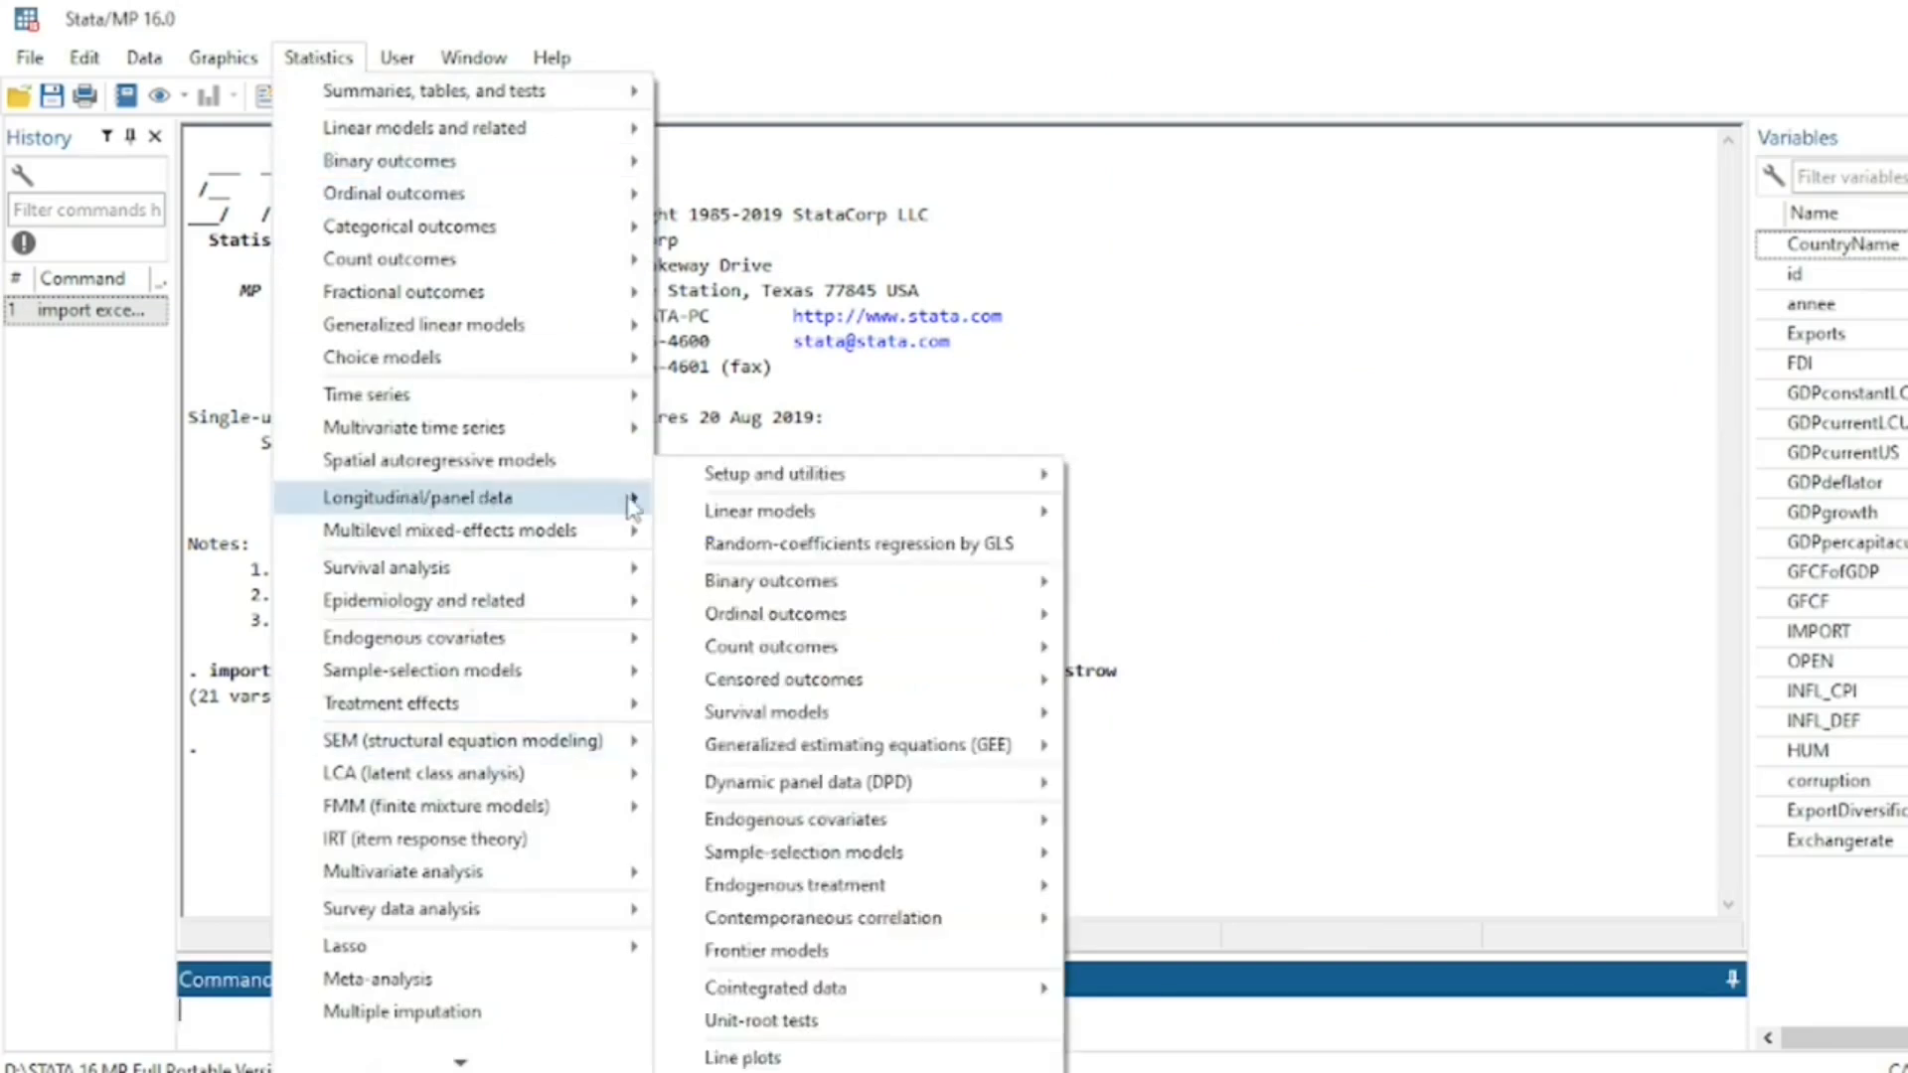
mouse_move(825, 992)
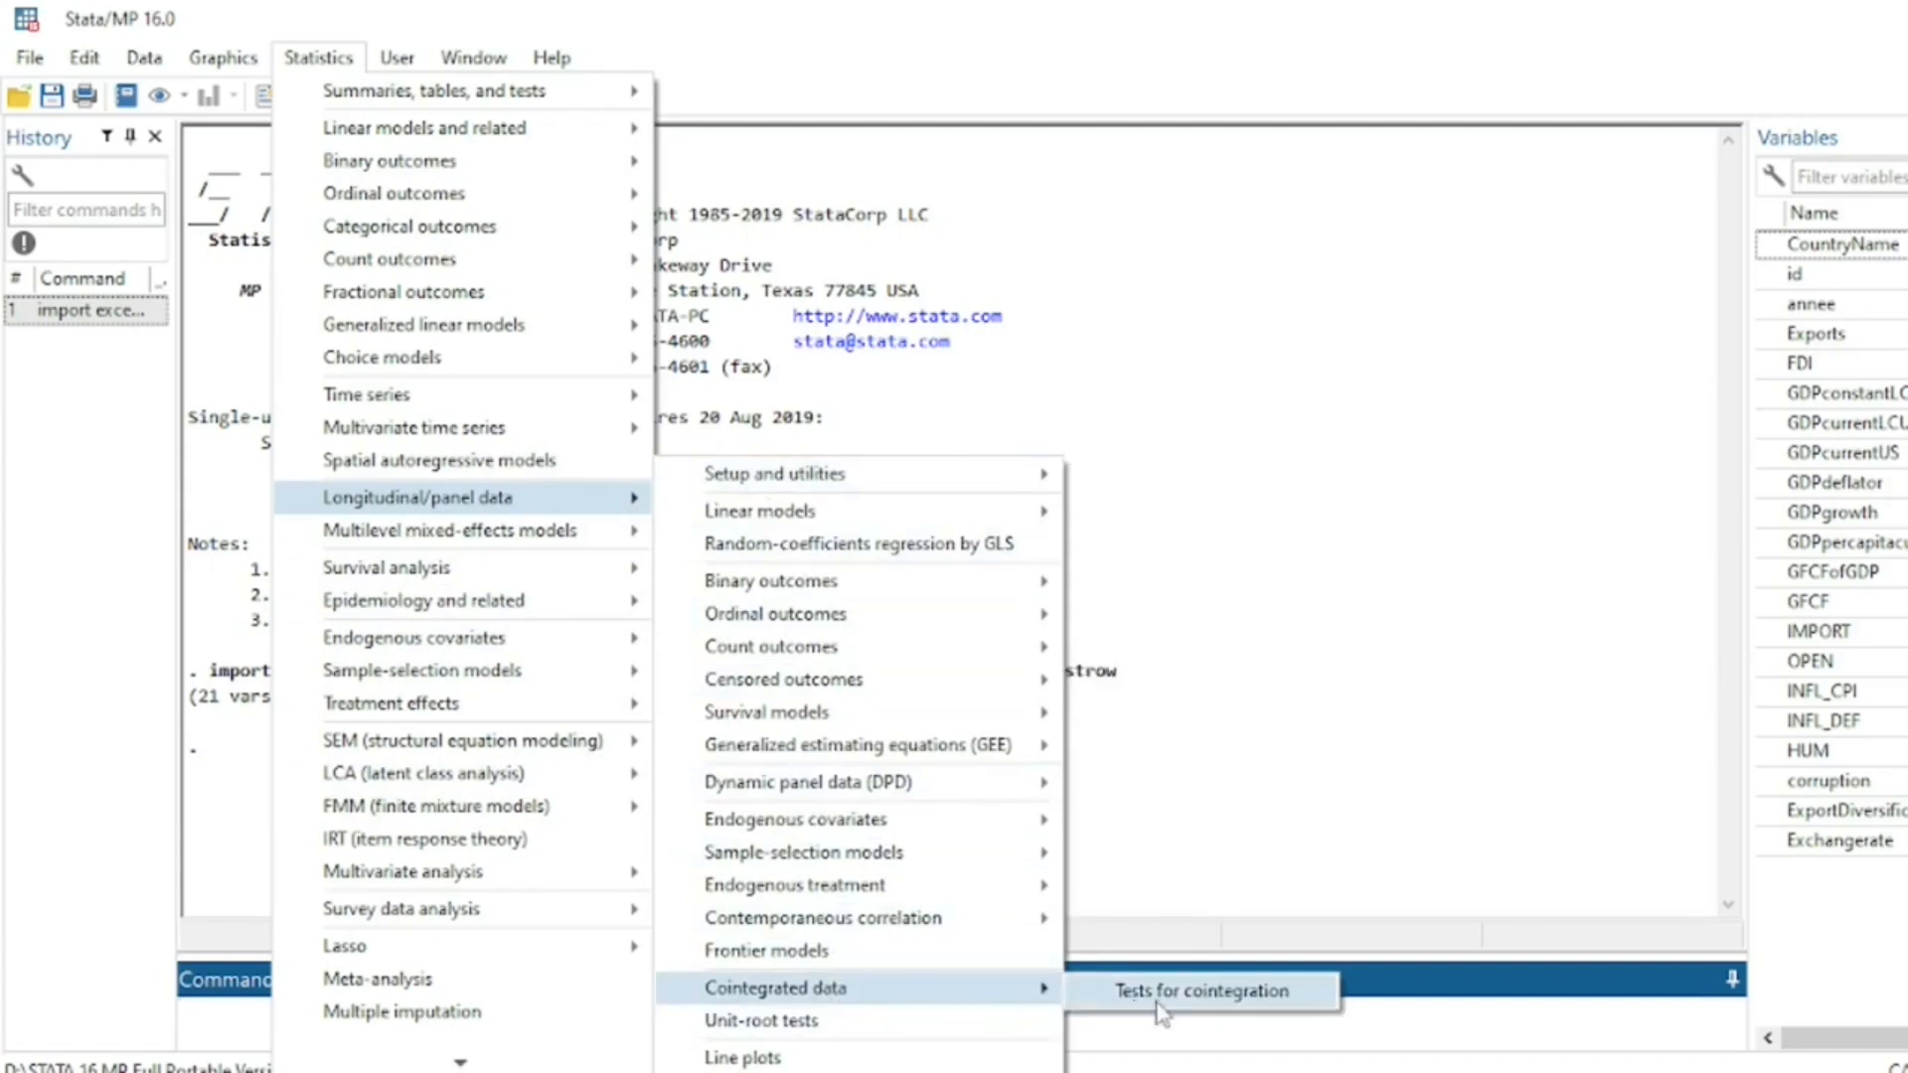
click(1218, 993)
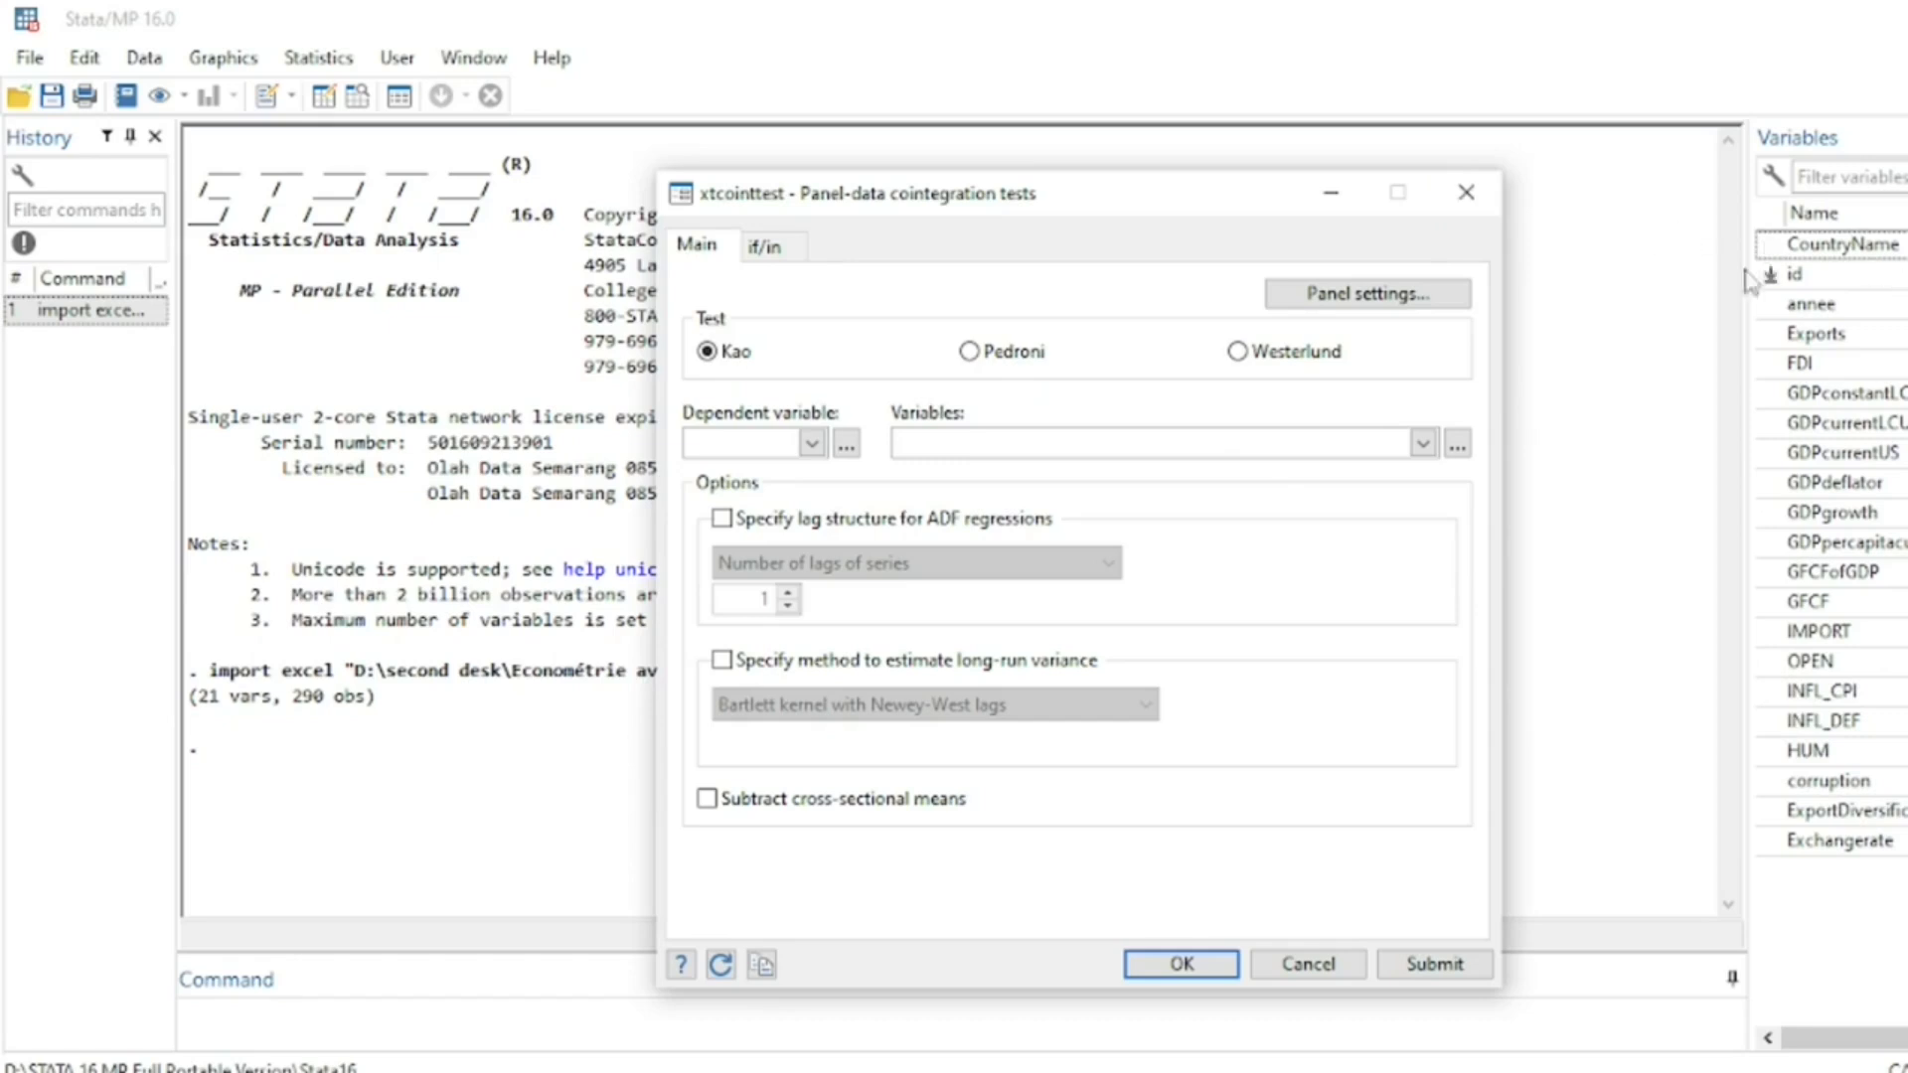
click(1481, 211)
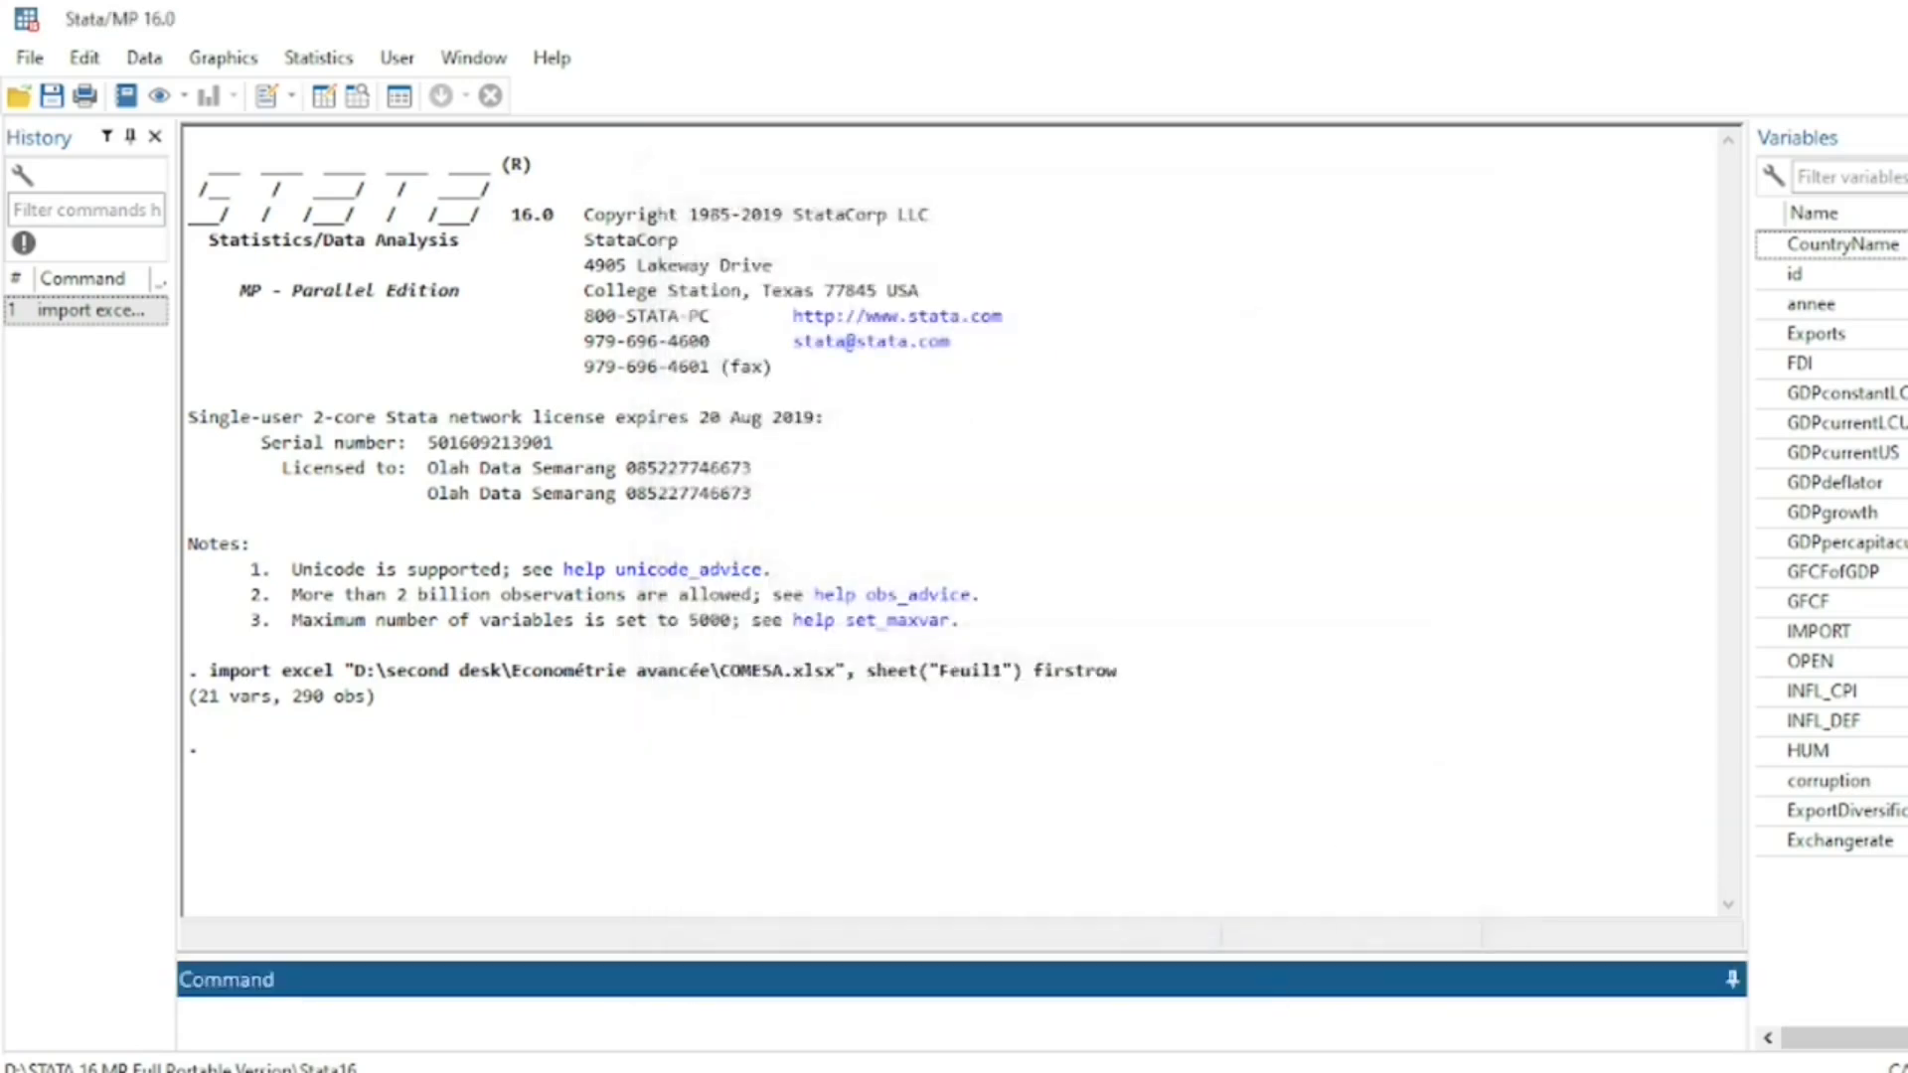
Examine the "ssc install xtpmg,replace" installation command in the panel ARDL do-file.
mouse_move(1090, 1069)
click(1218, 1038)
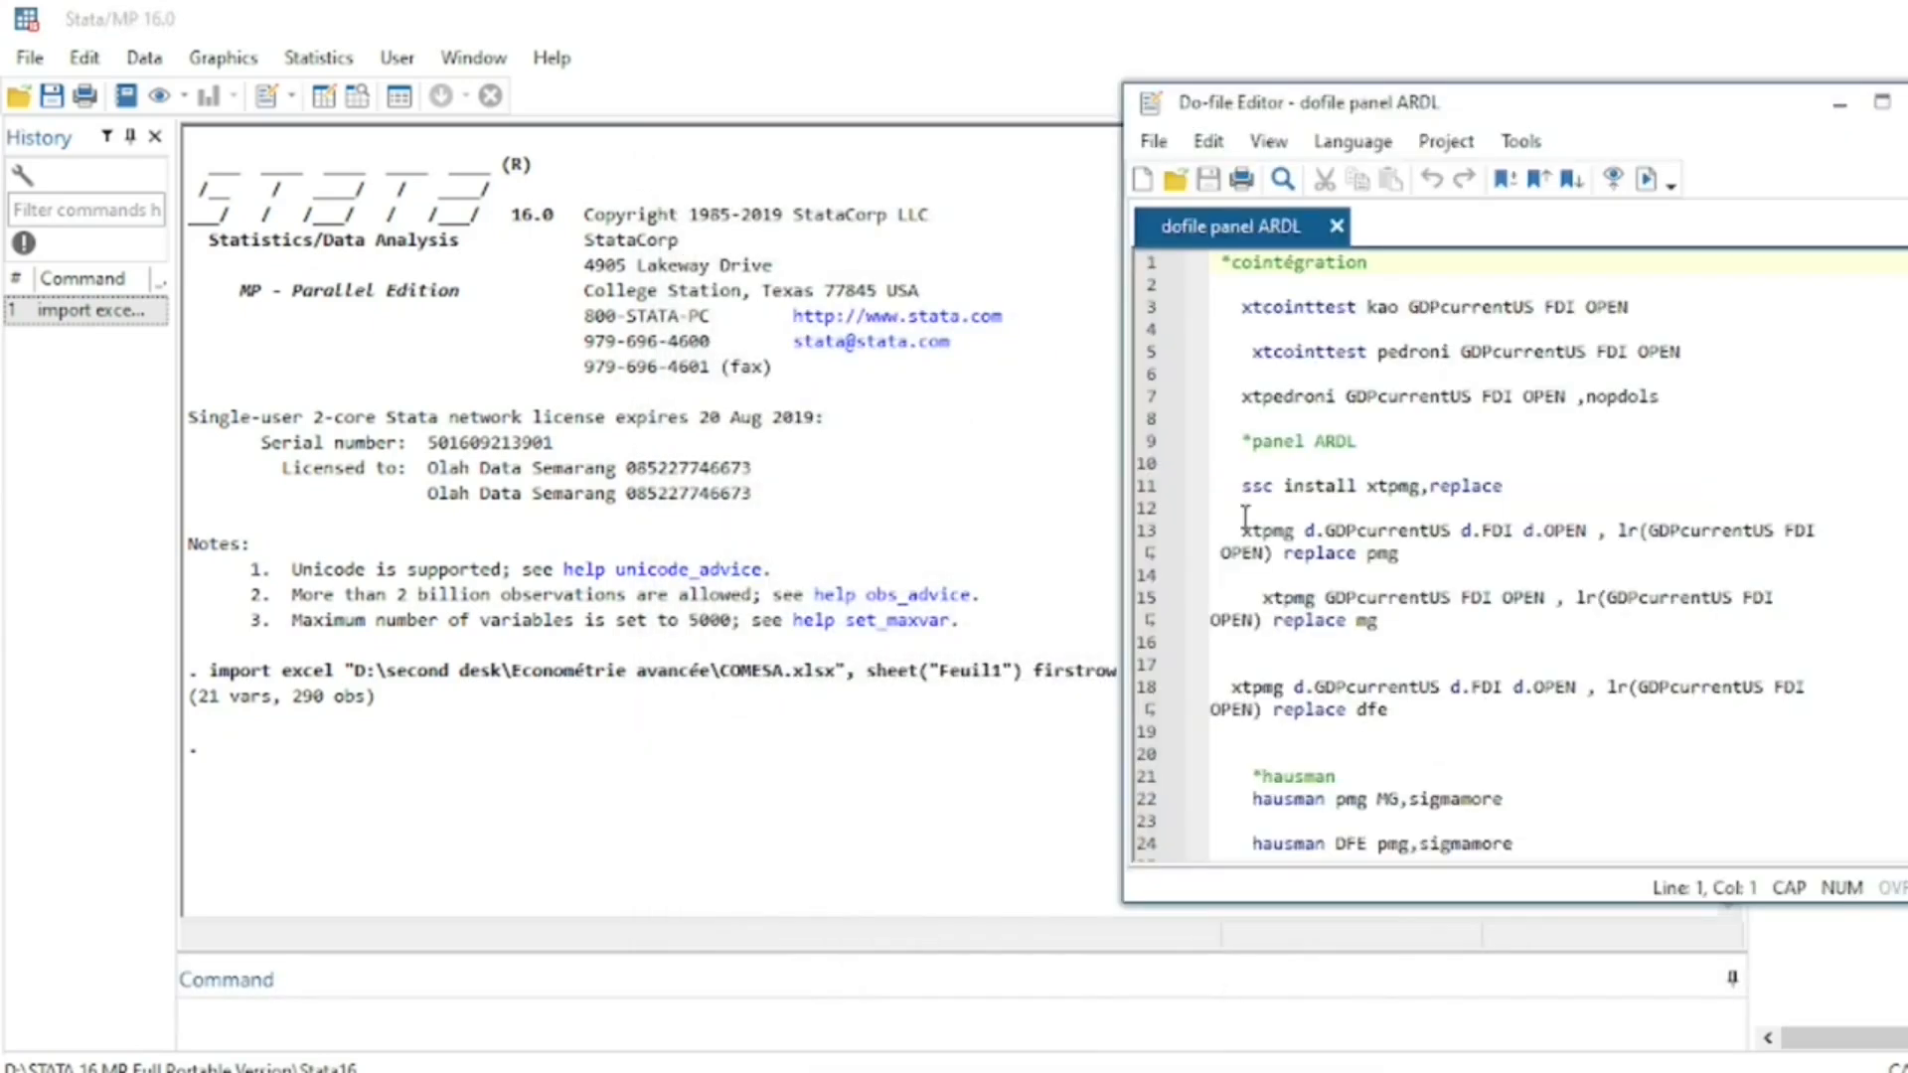
drag(1242, 486, 1546, 486)
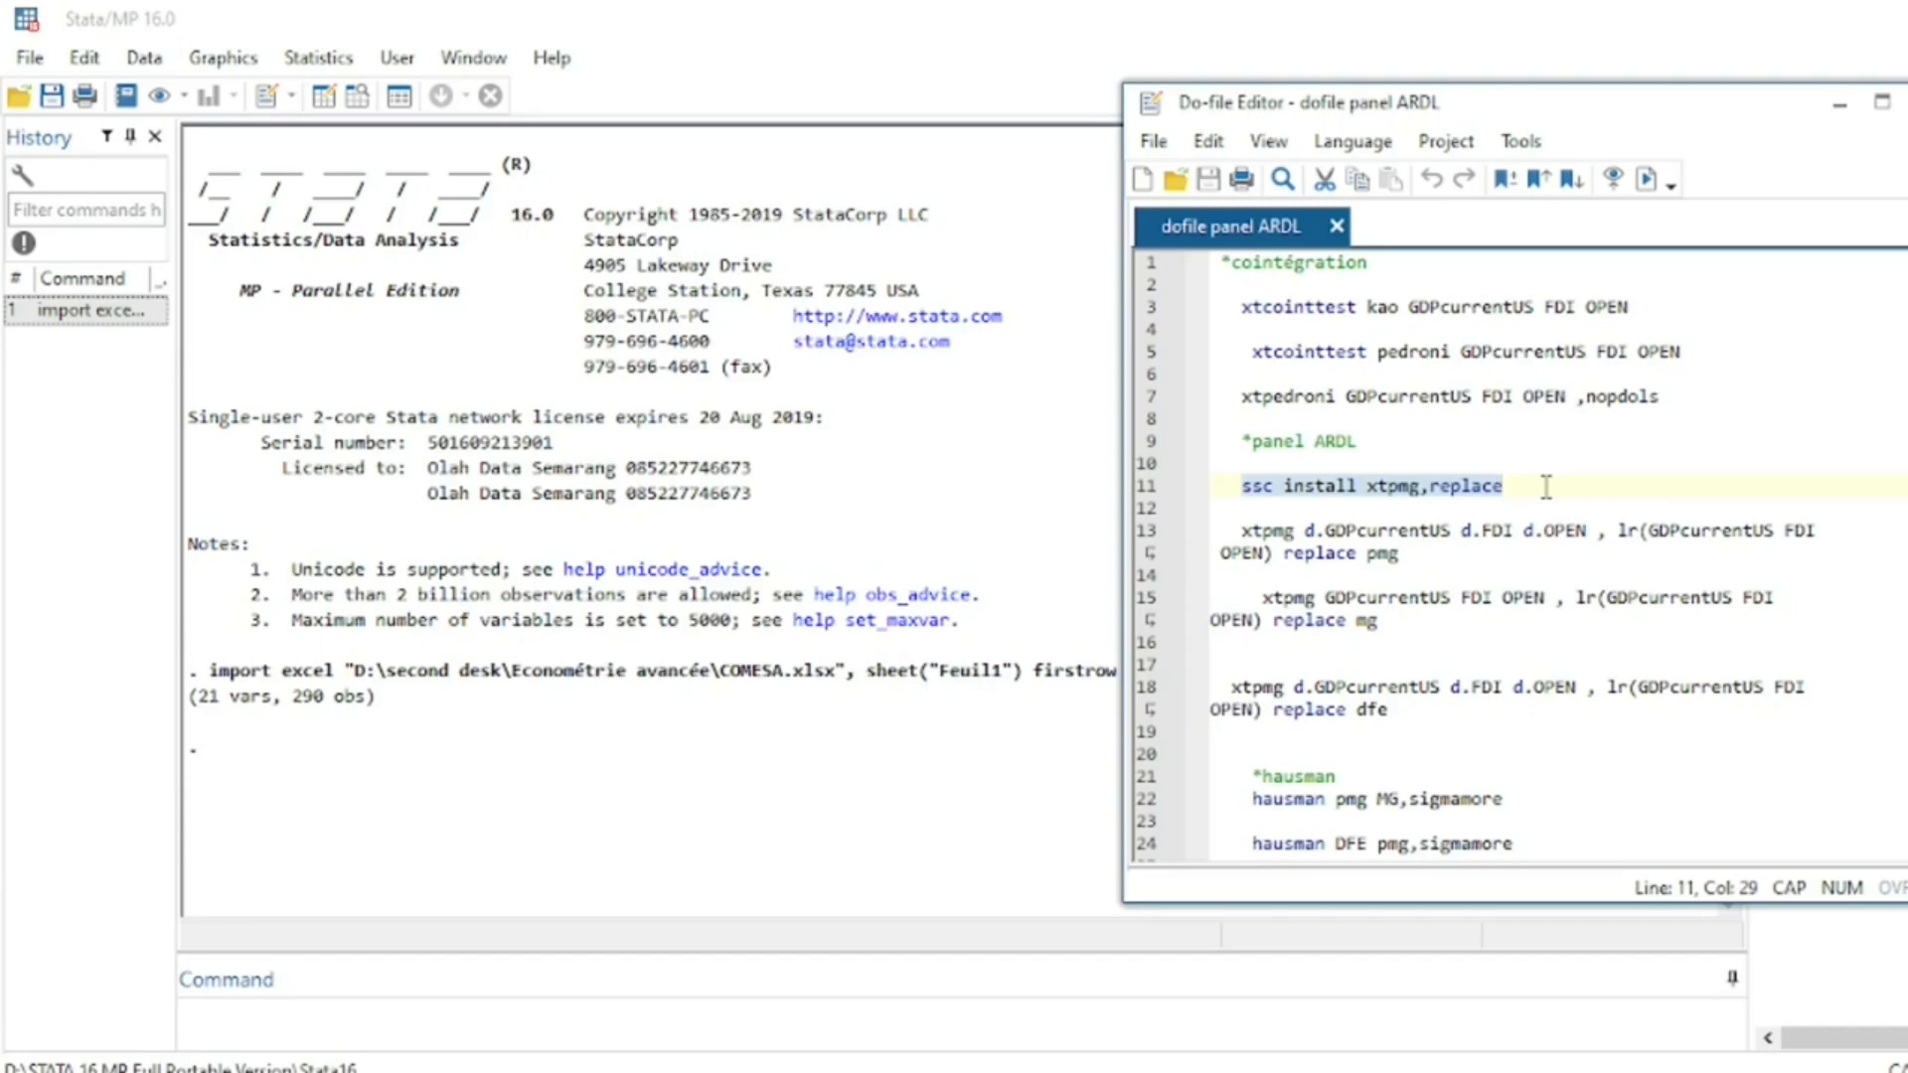
drag(1235, 486, 1278, 494)
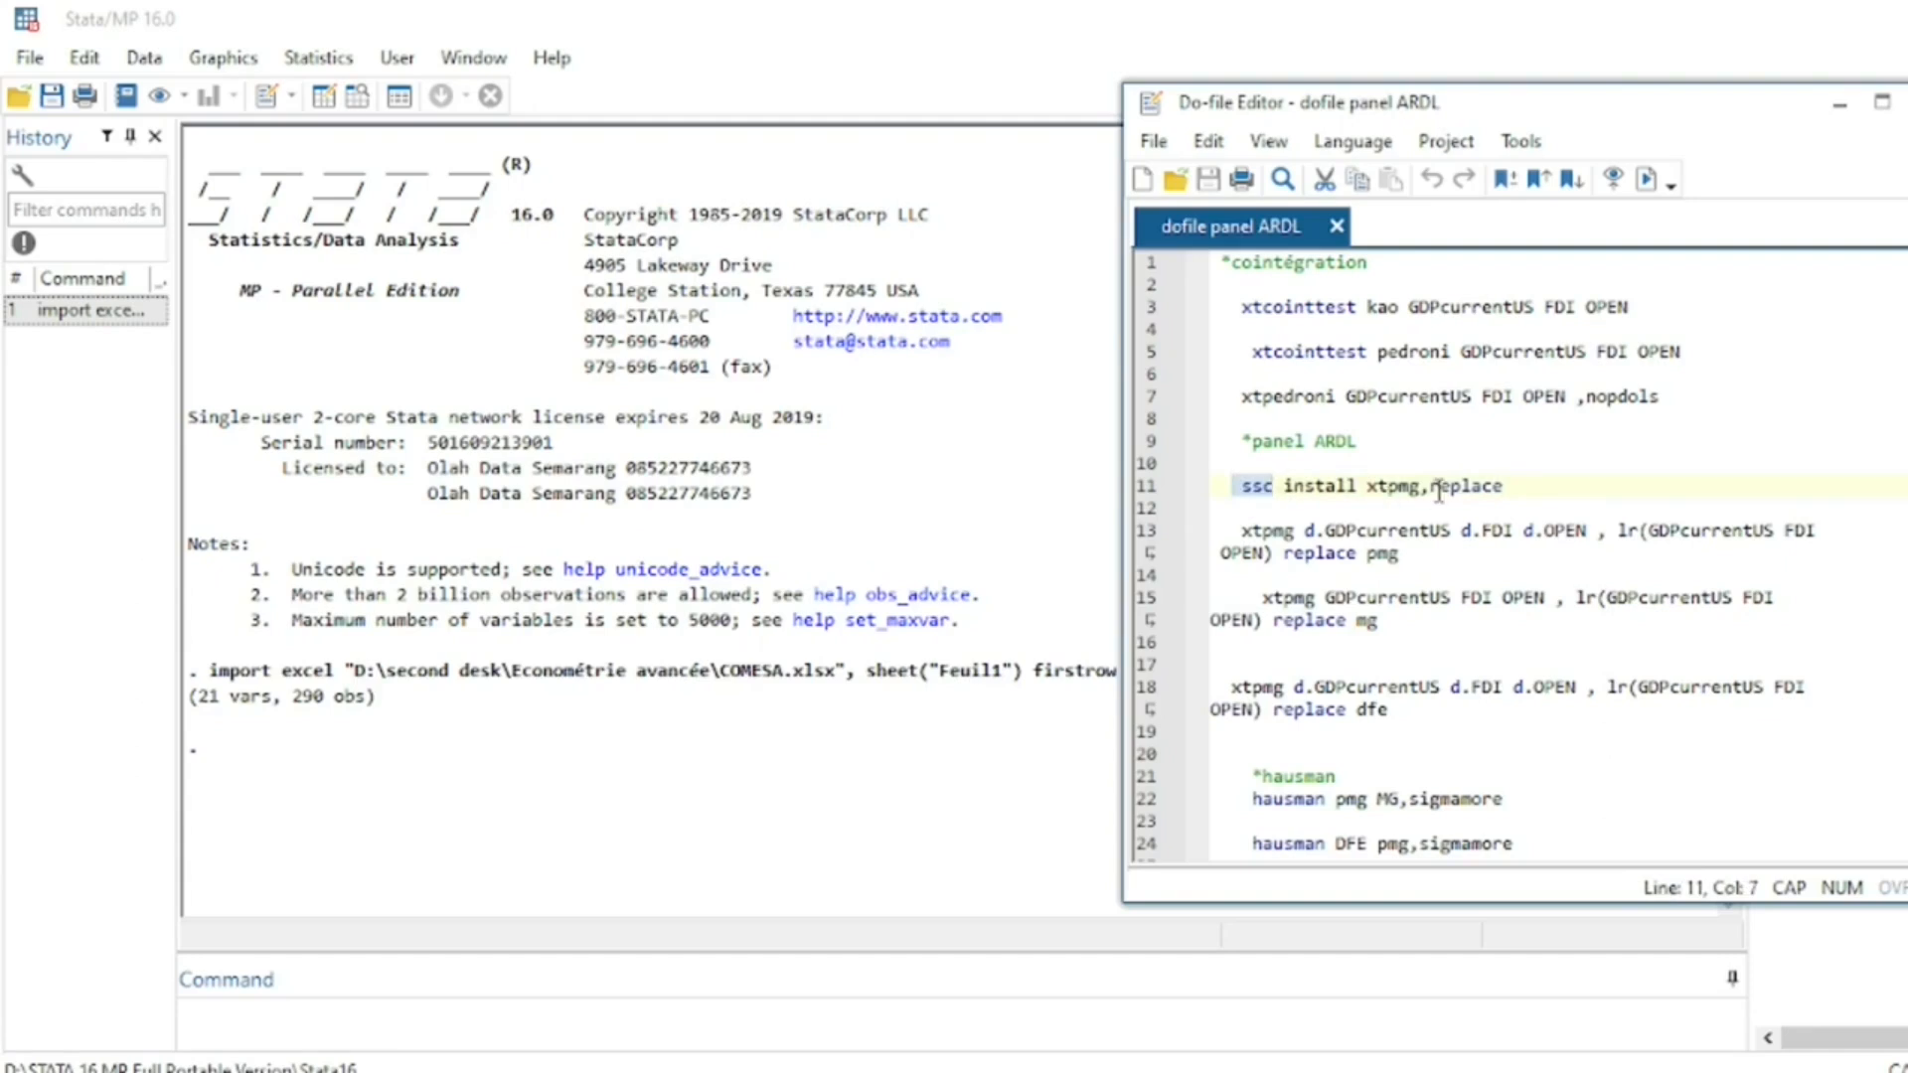
drag(1541, 505, 1428, 497)
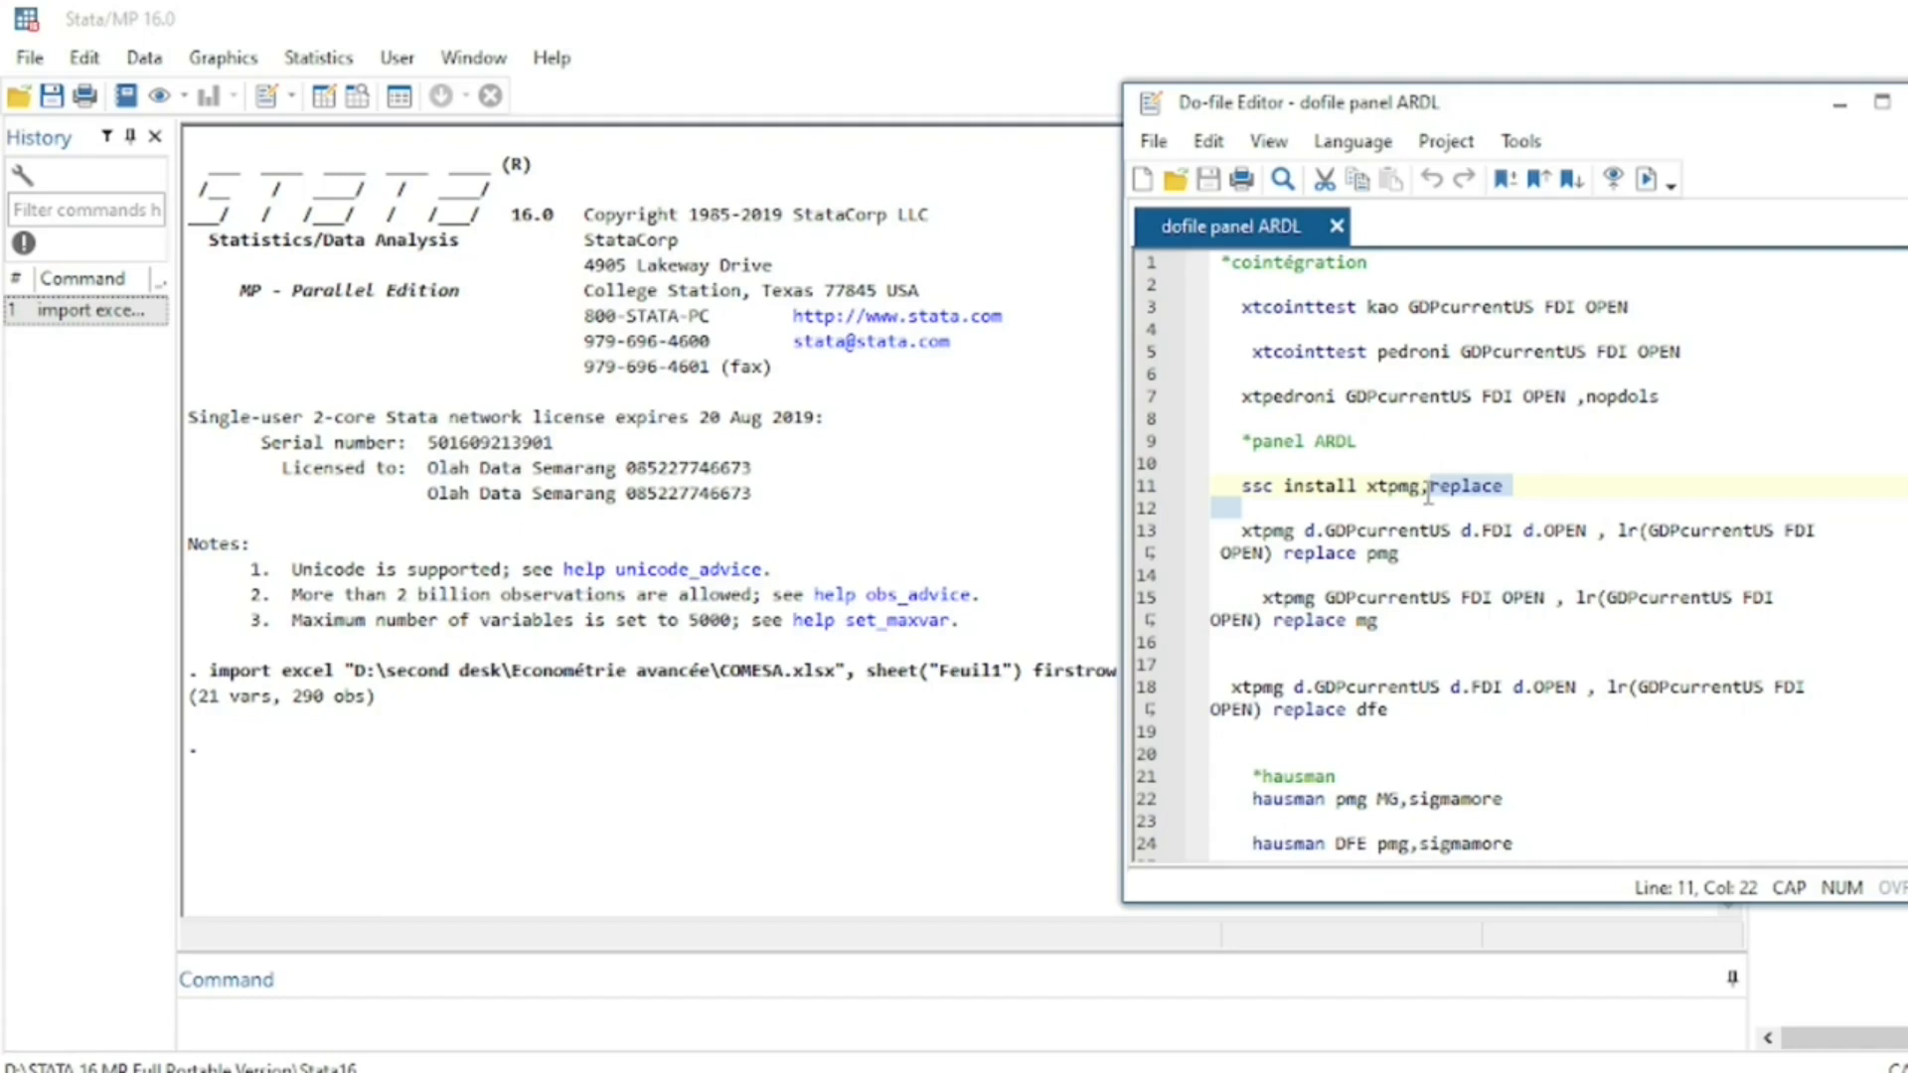
click(1530, 491)
drag(1530, 491, 1211, 487)
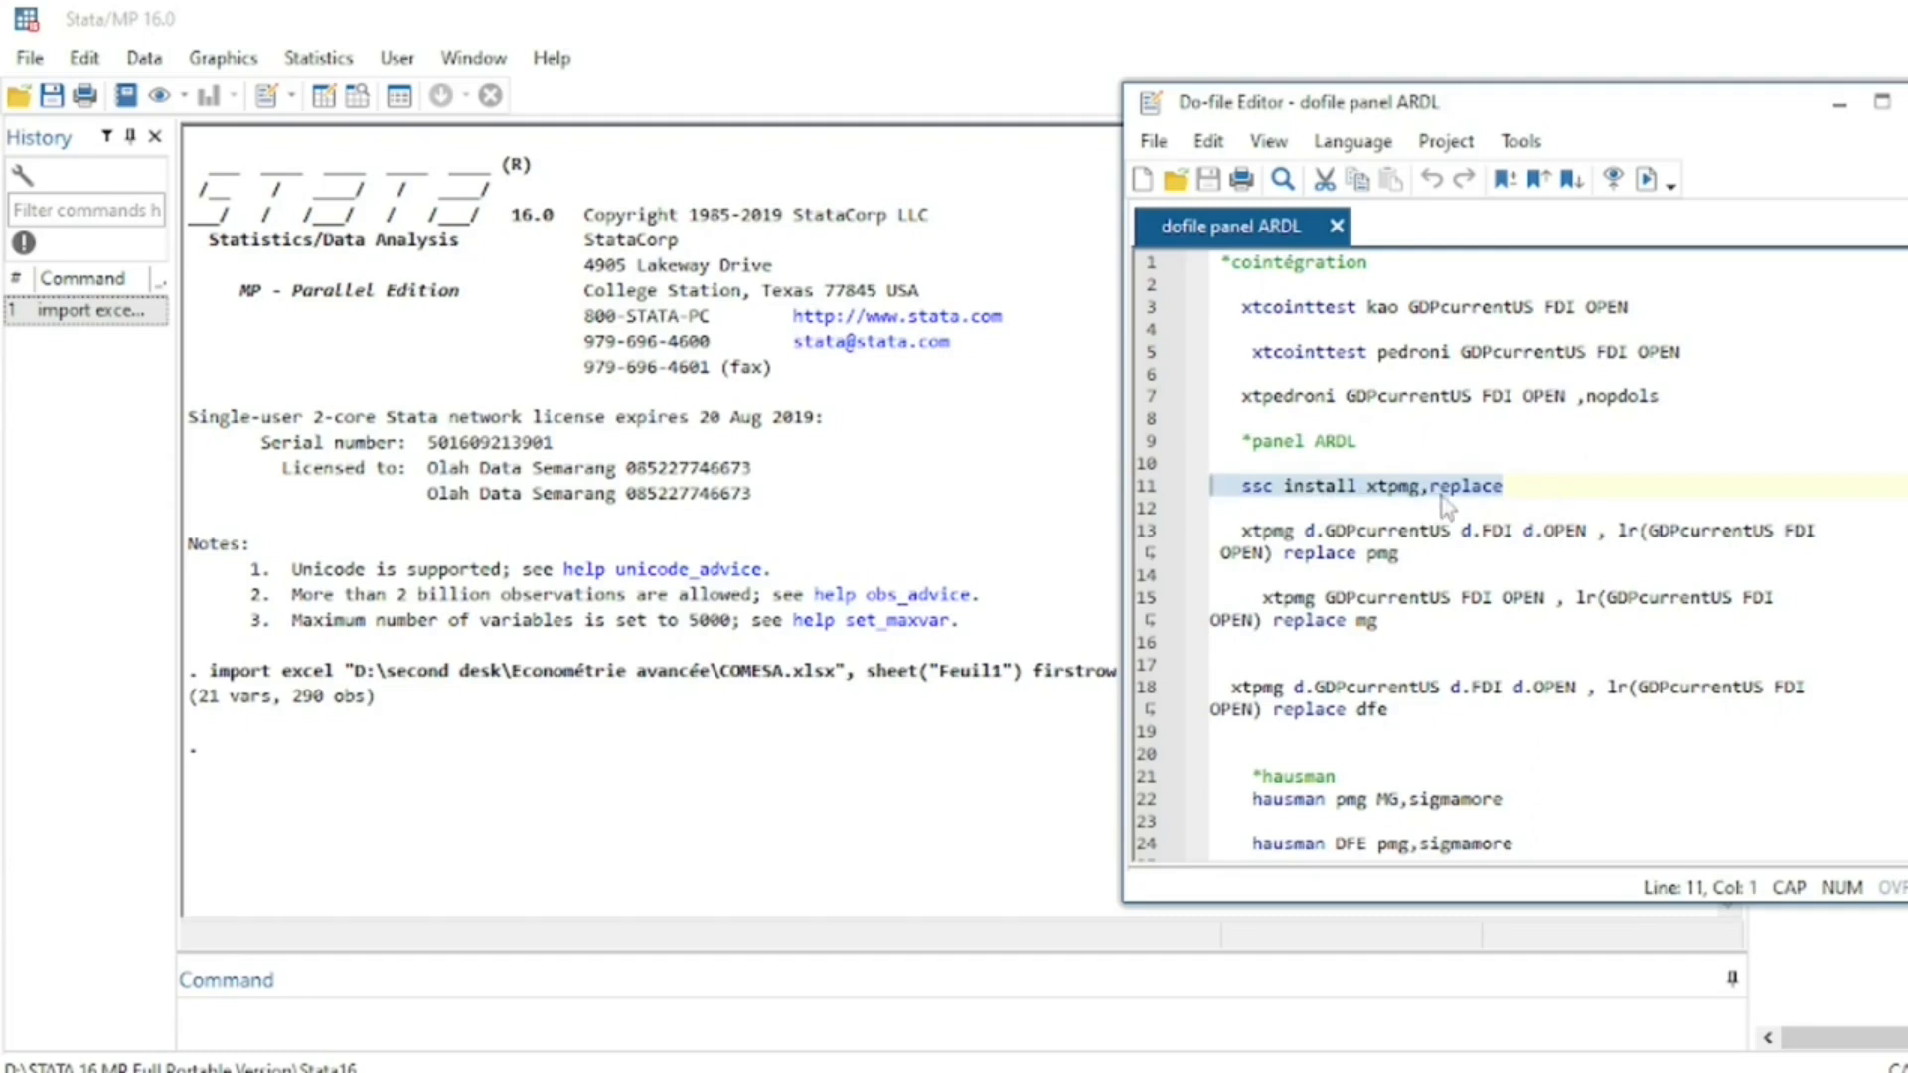
click(1516, 486)
key(Return)
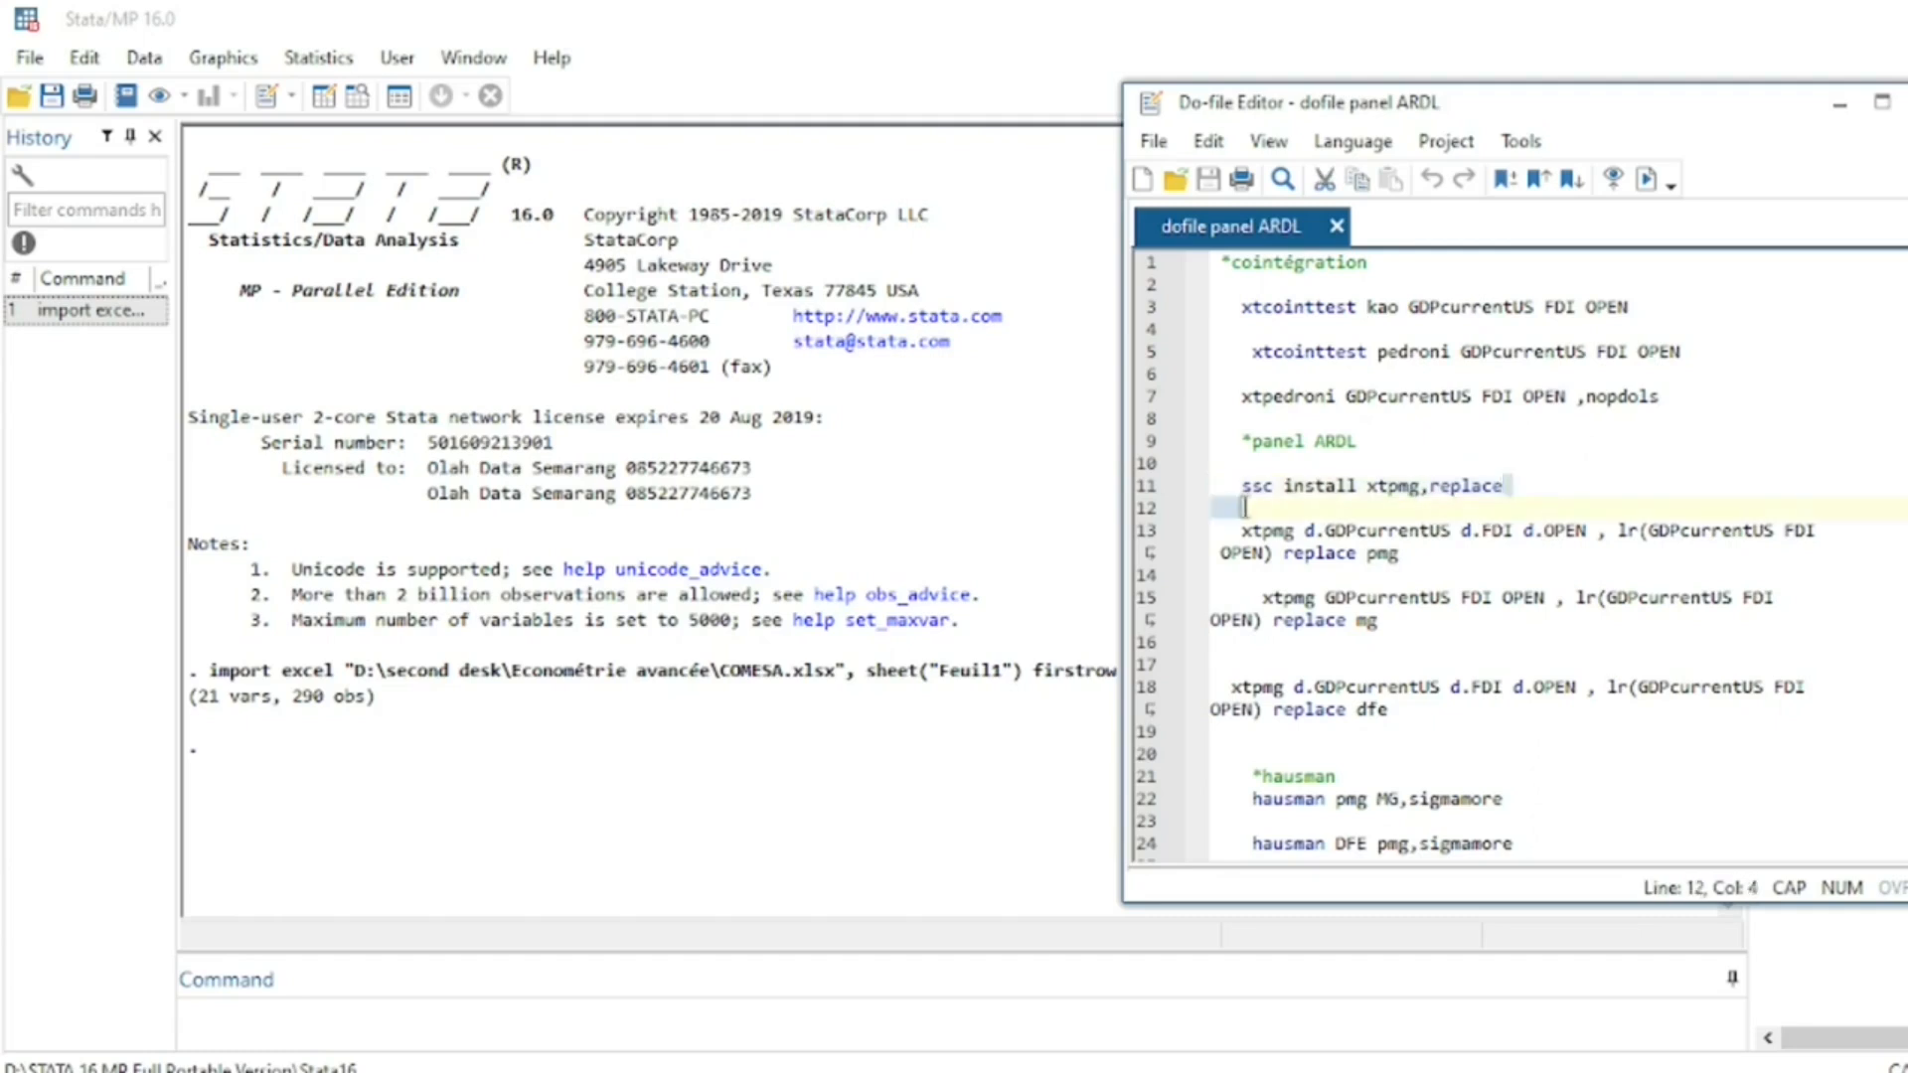
drag(1245, 508, 1233, 490)
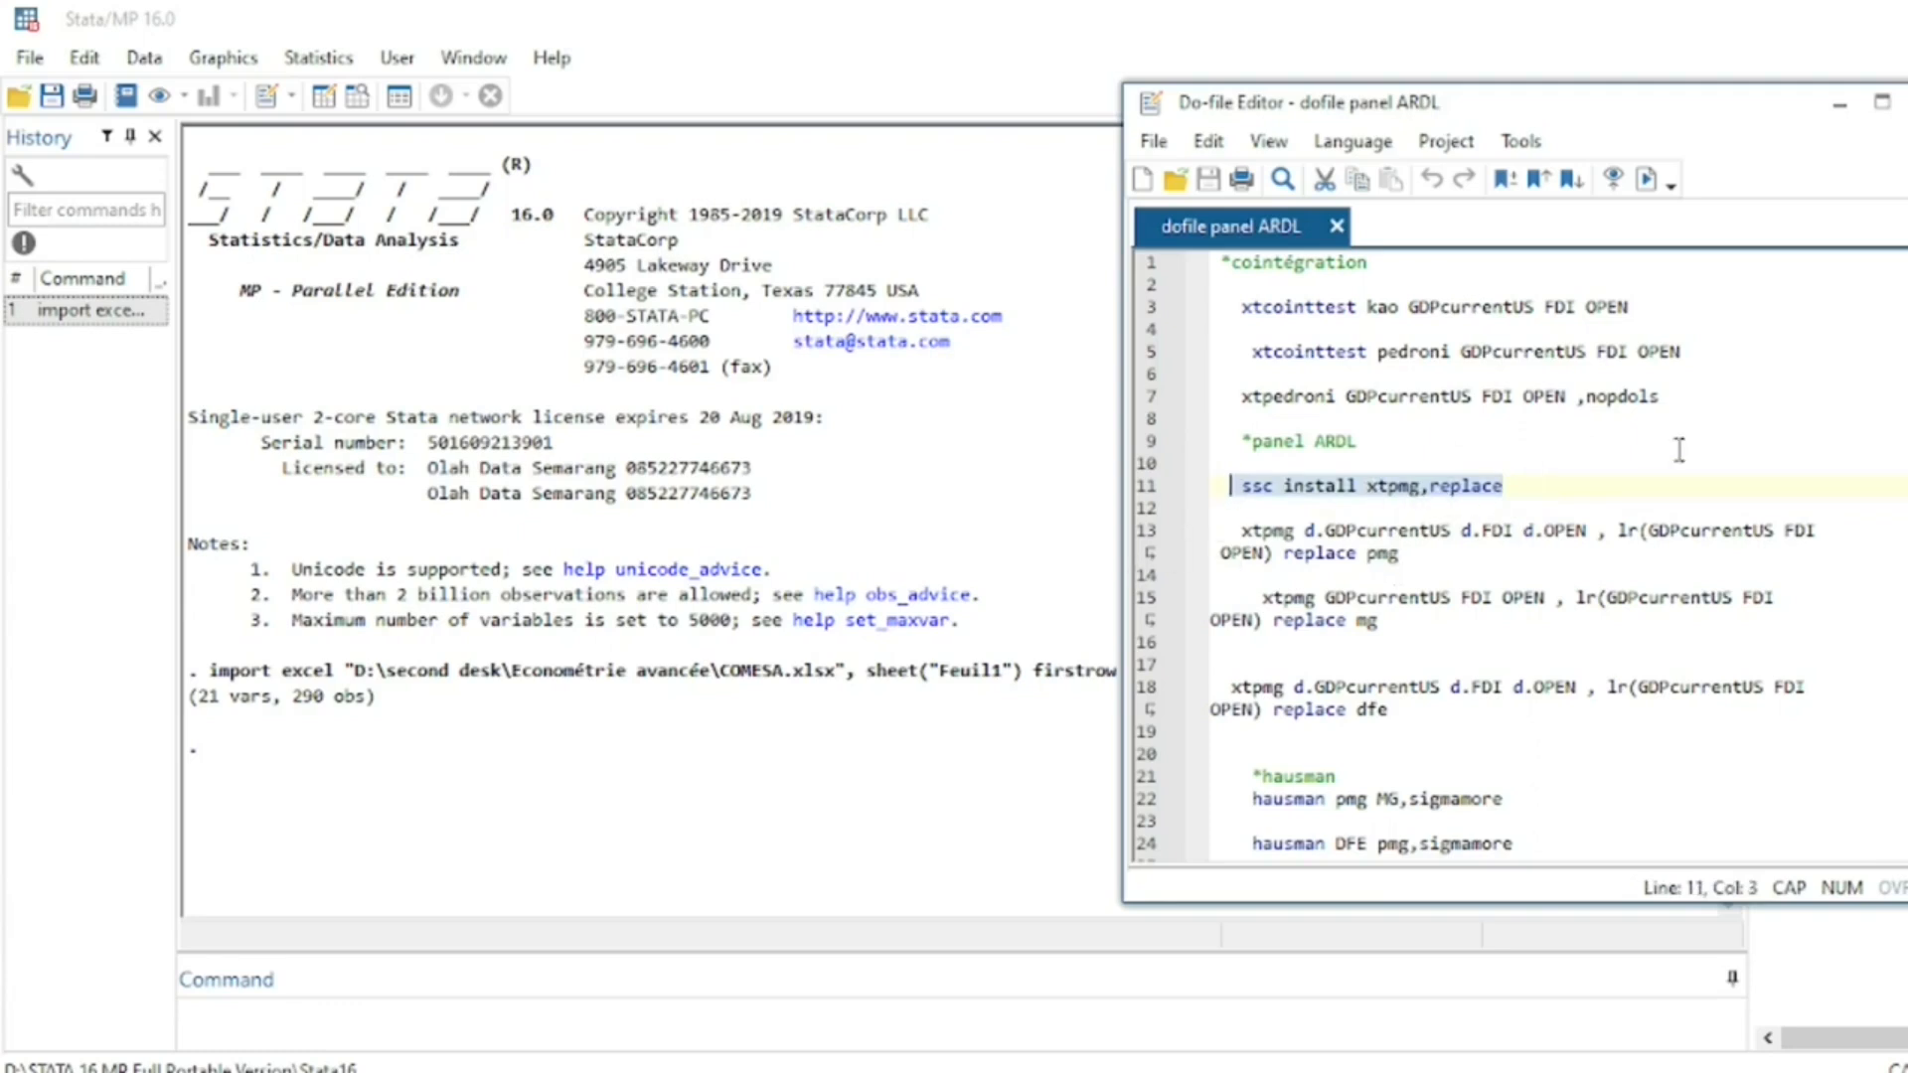
Declare the dataset as panel data with xtset, using id as the panel variable and annee as the time variable.
click(242, 1020)
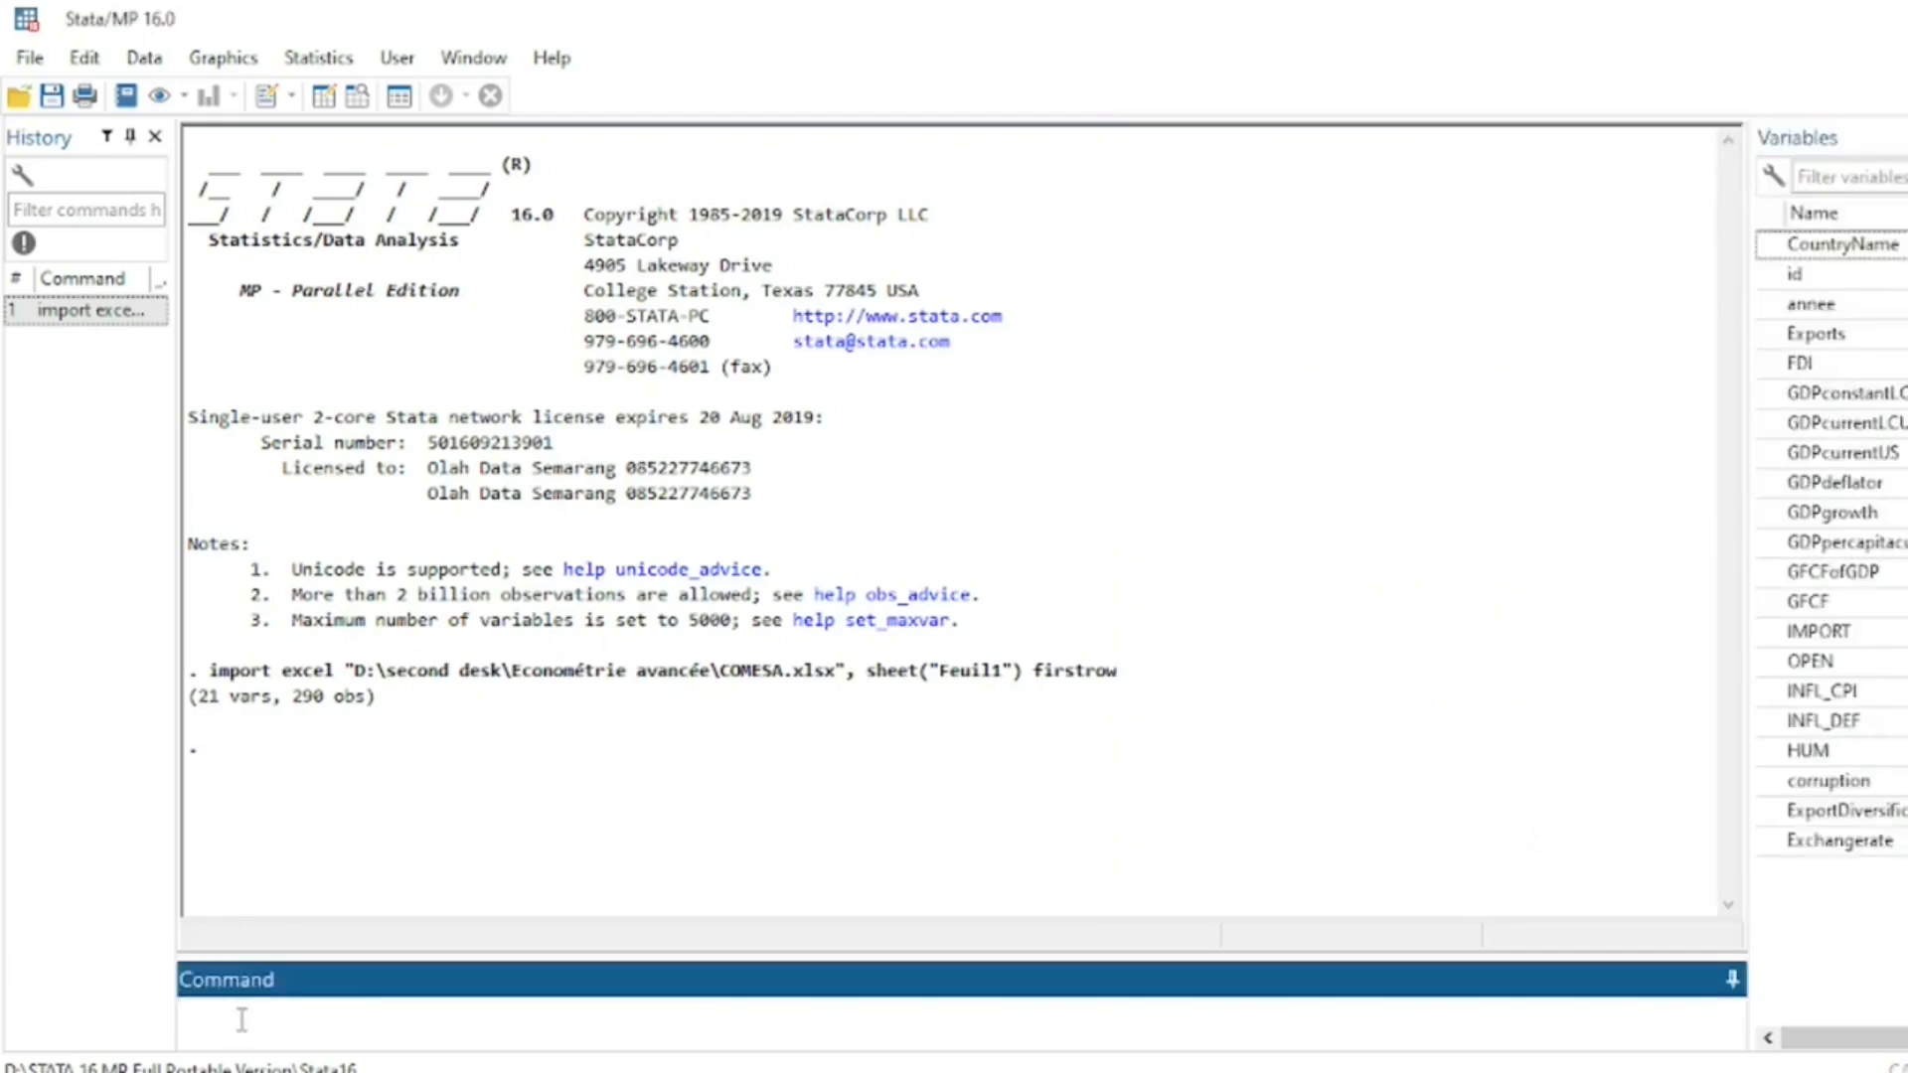
text(xtset)
click(1796, 274)
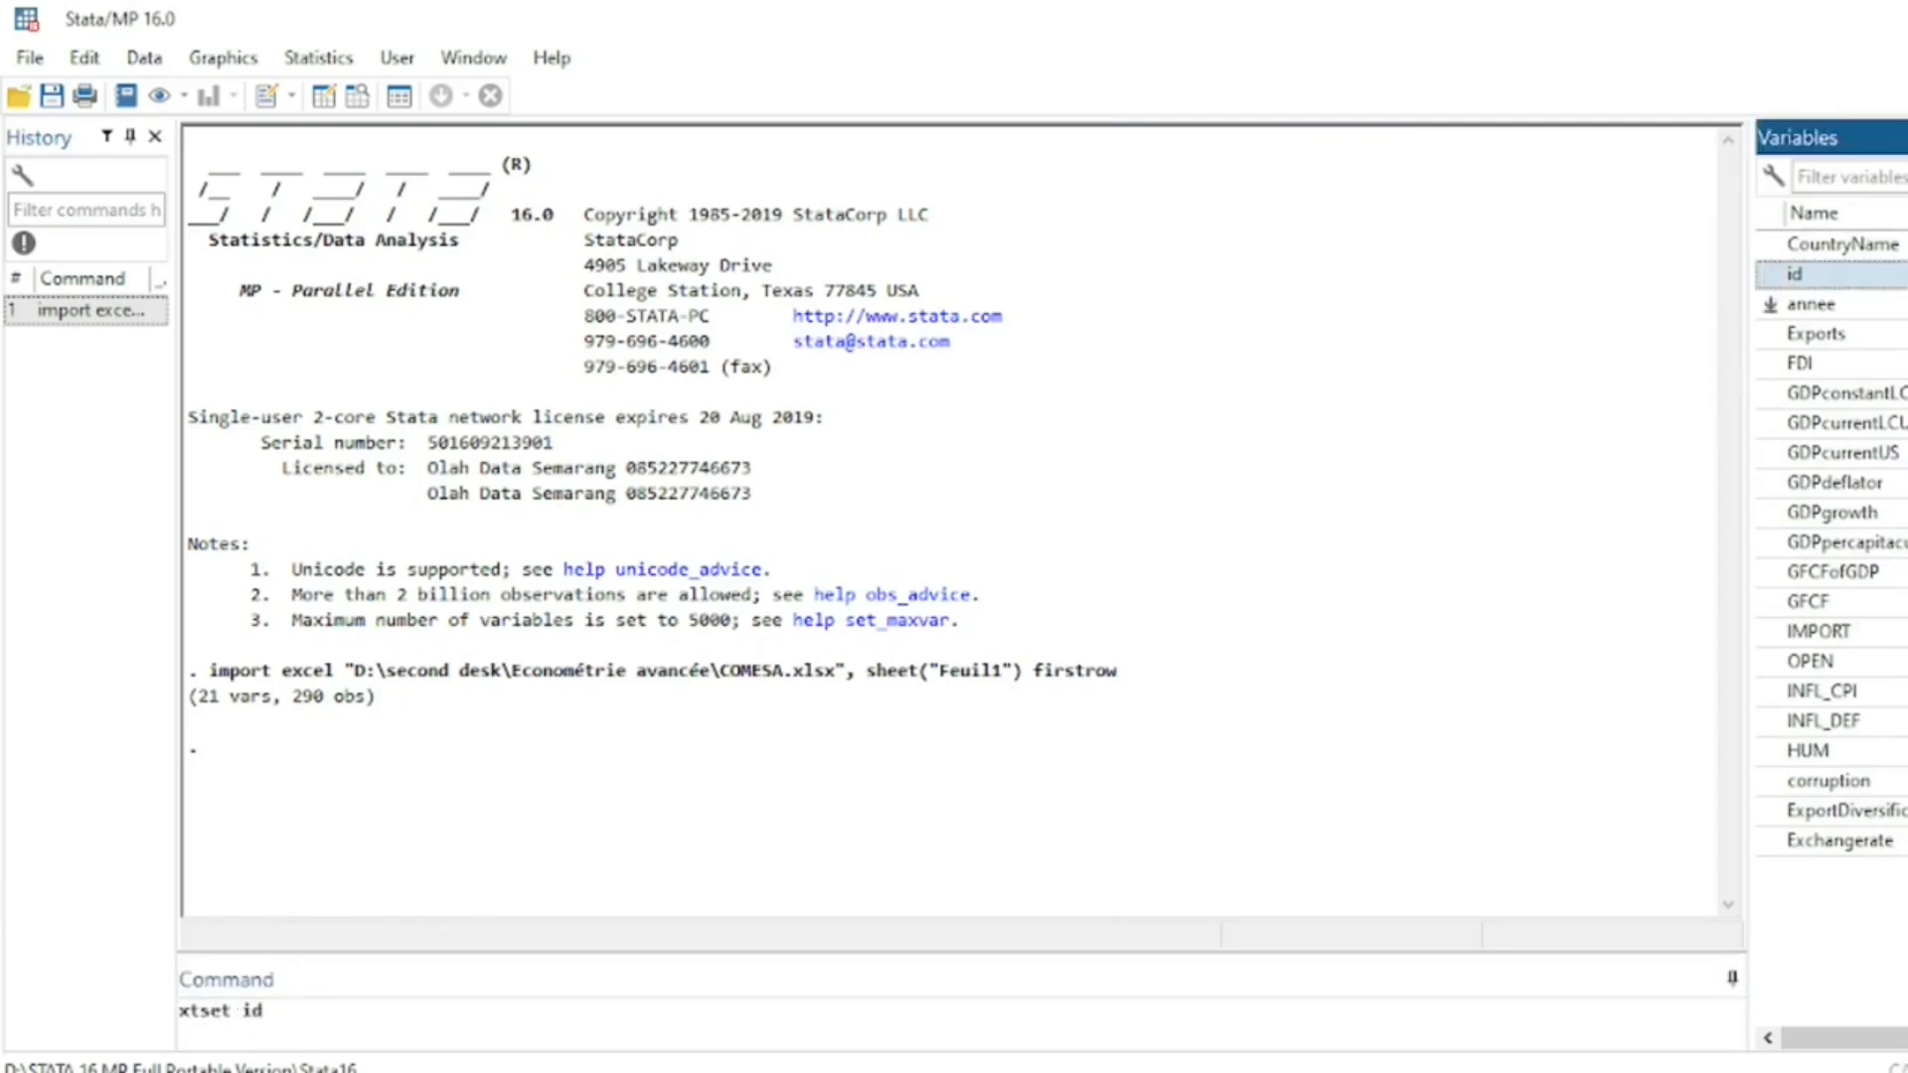
click(1770, 304)
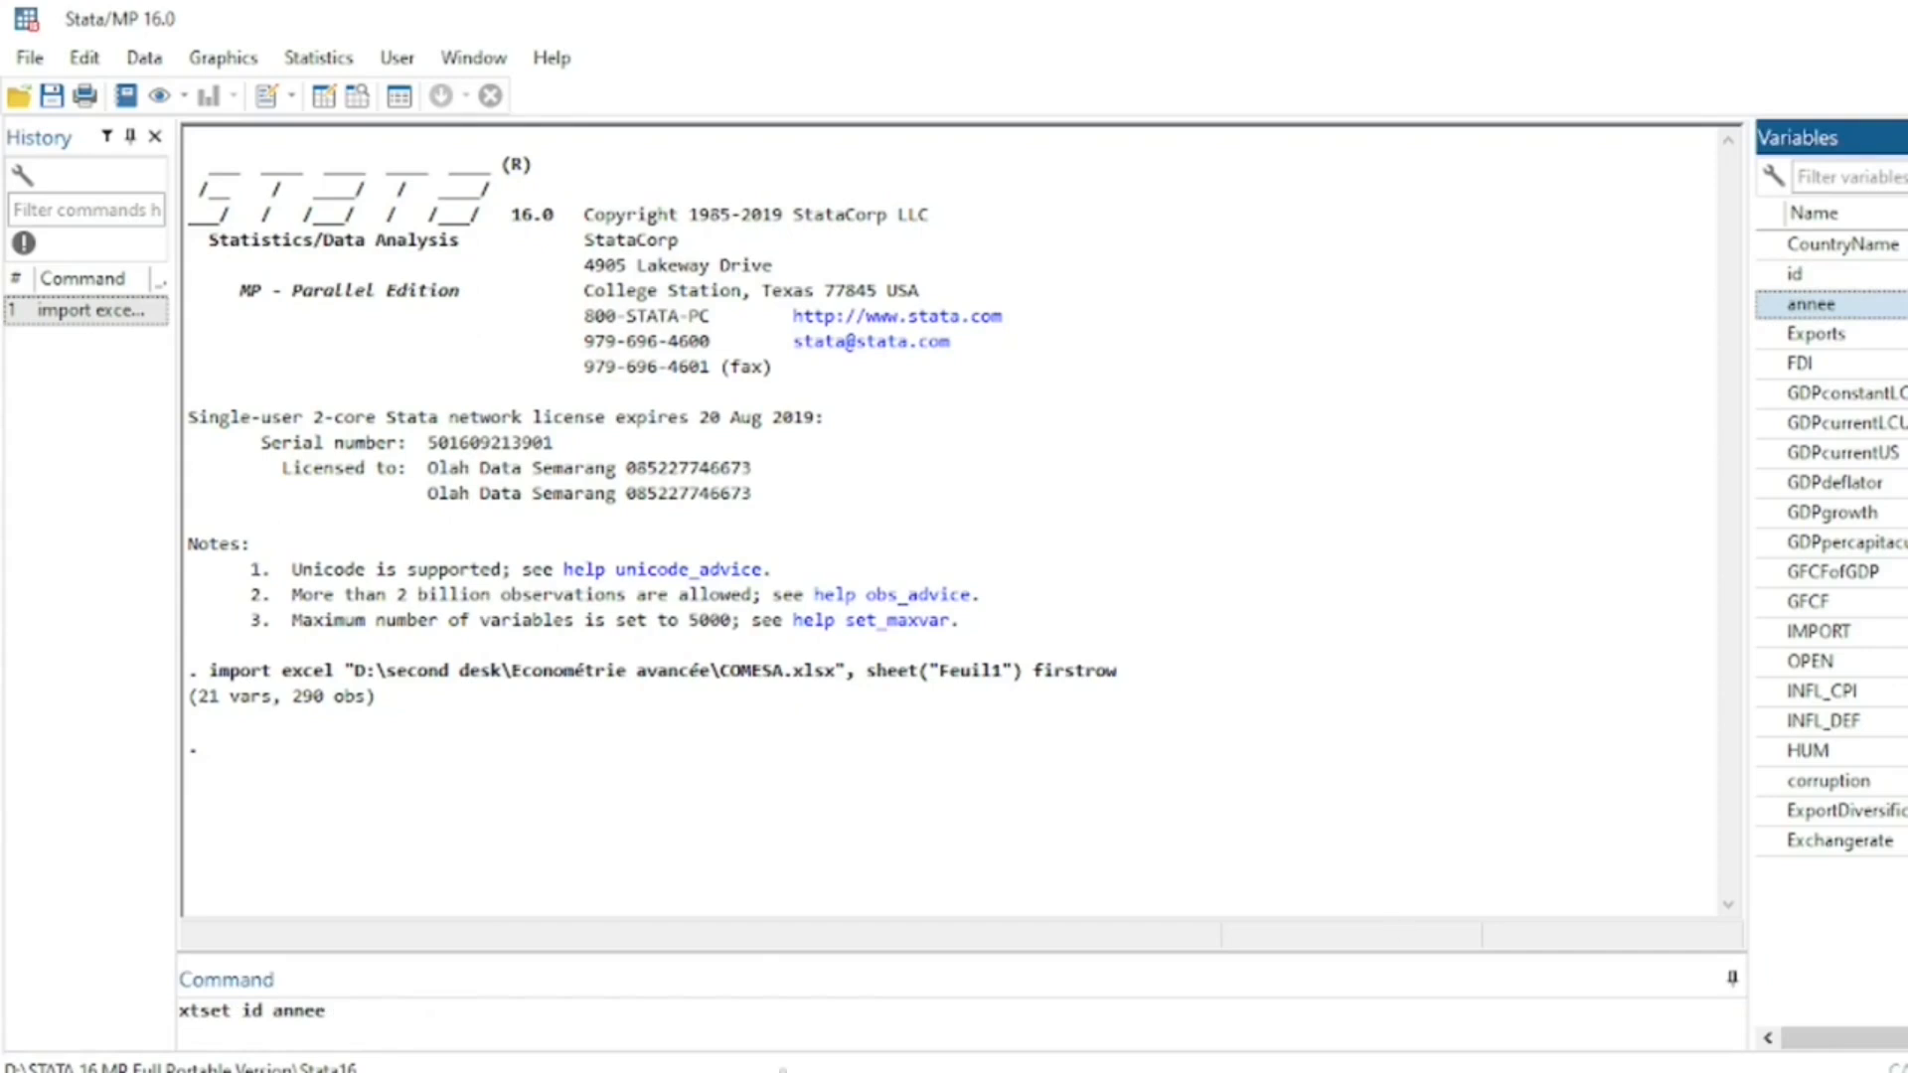
key(Return)
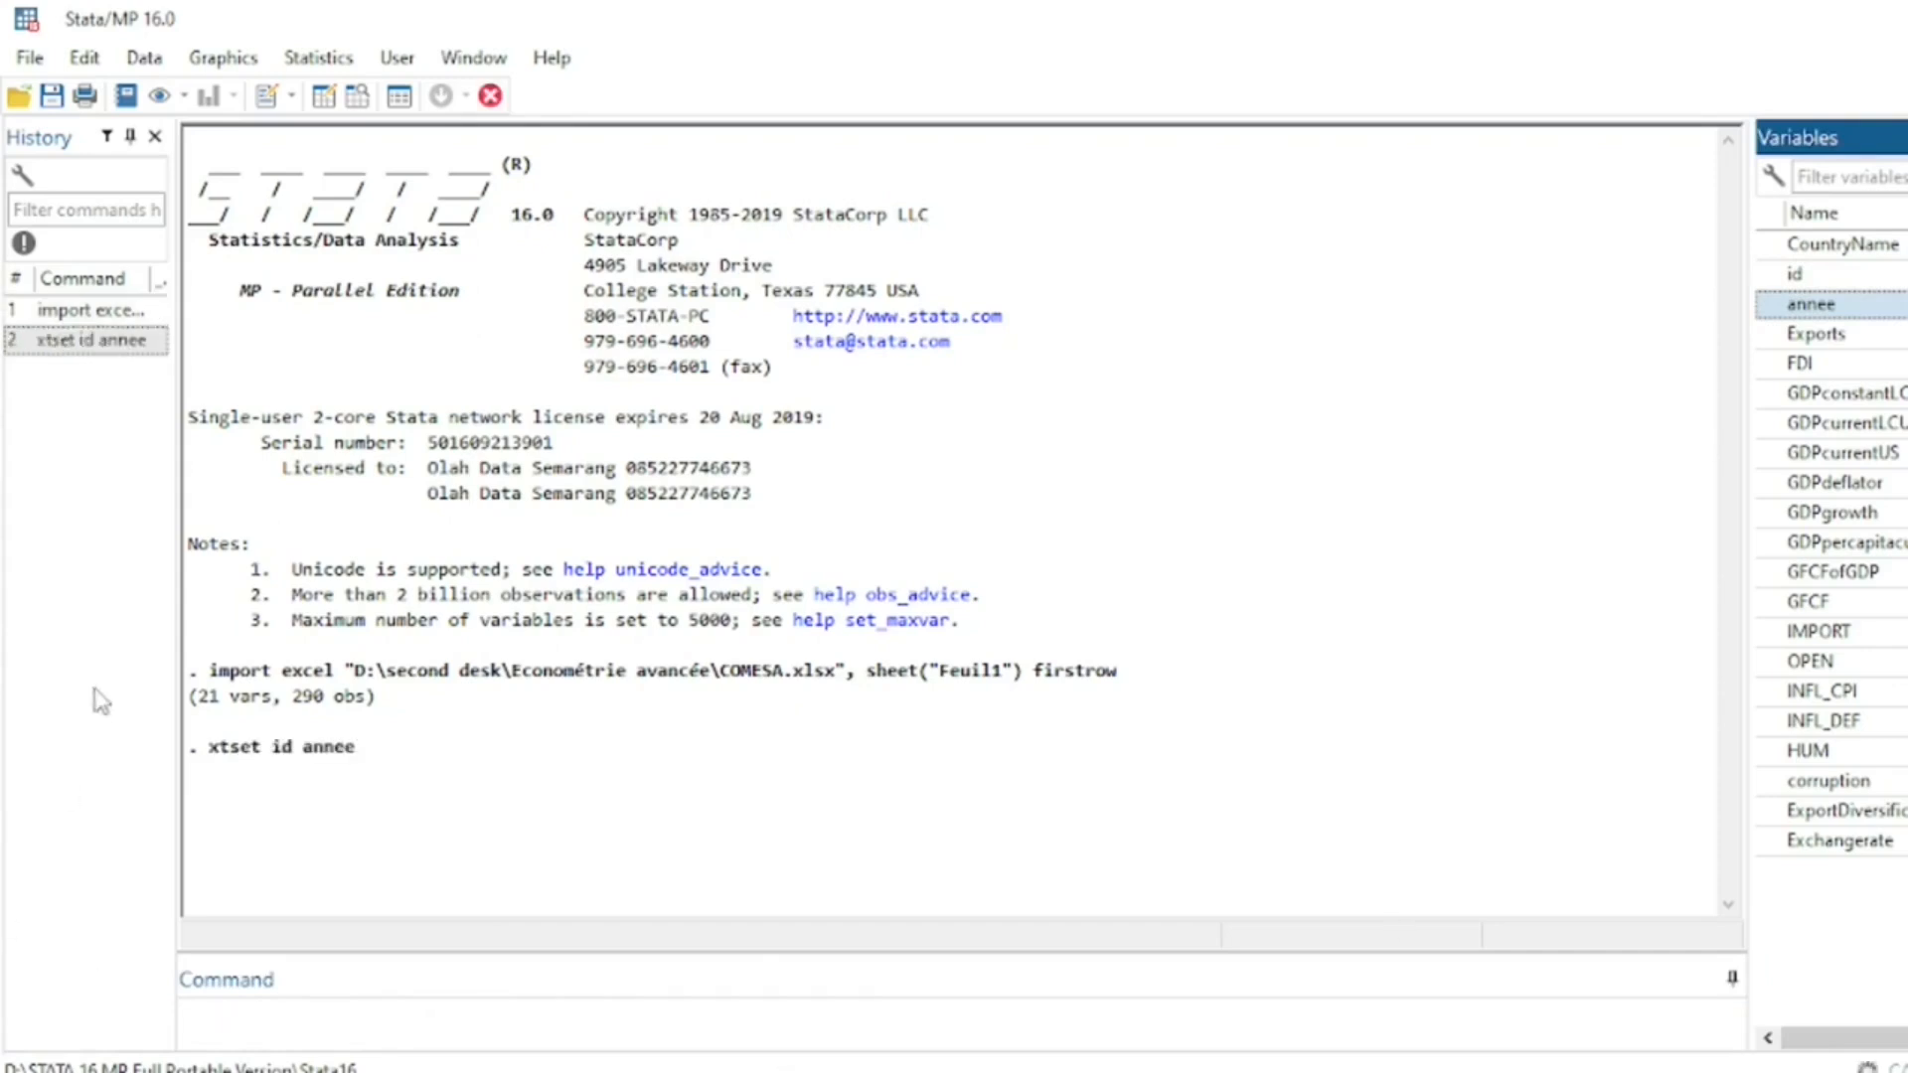
drag(252, 747, 429, 853)
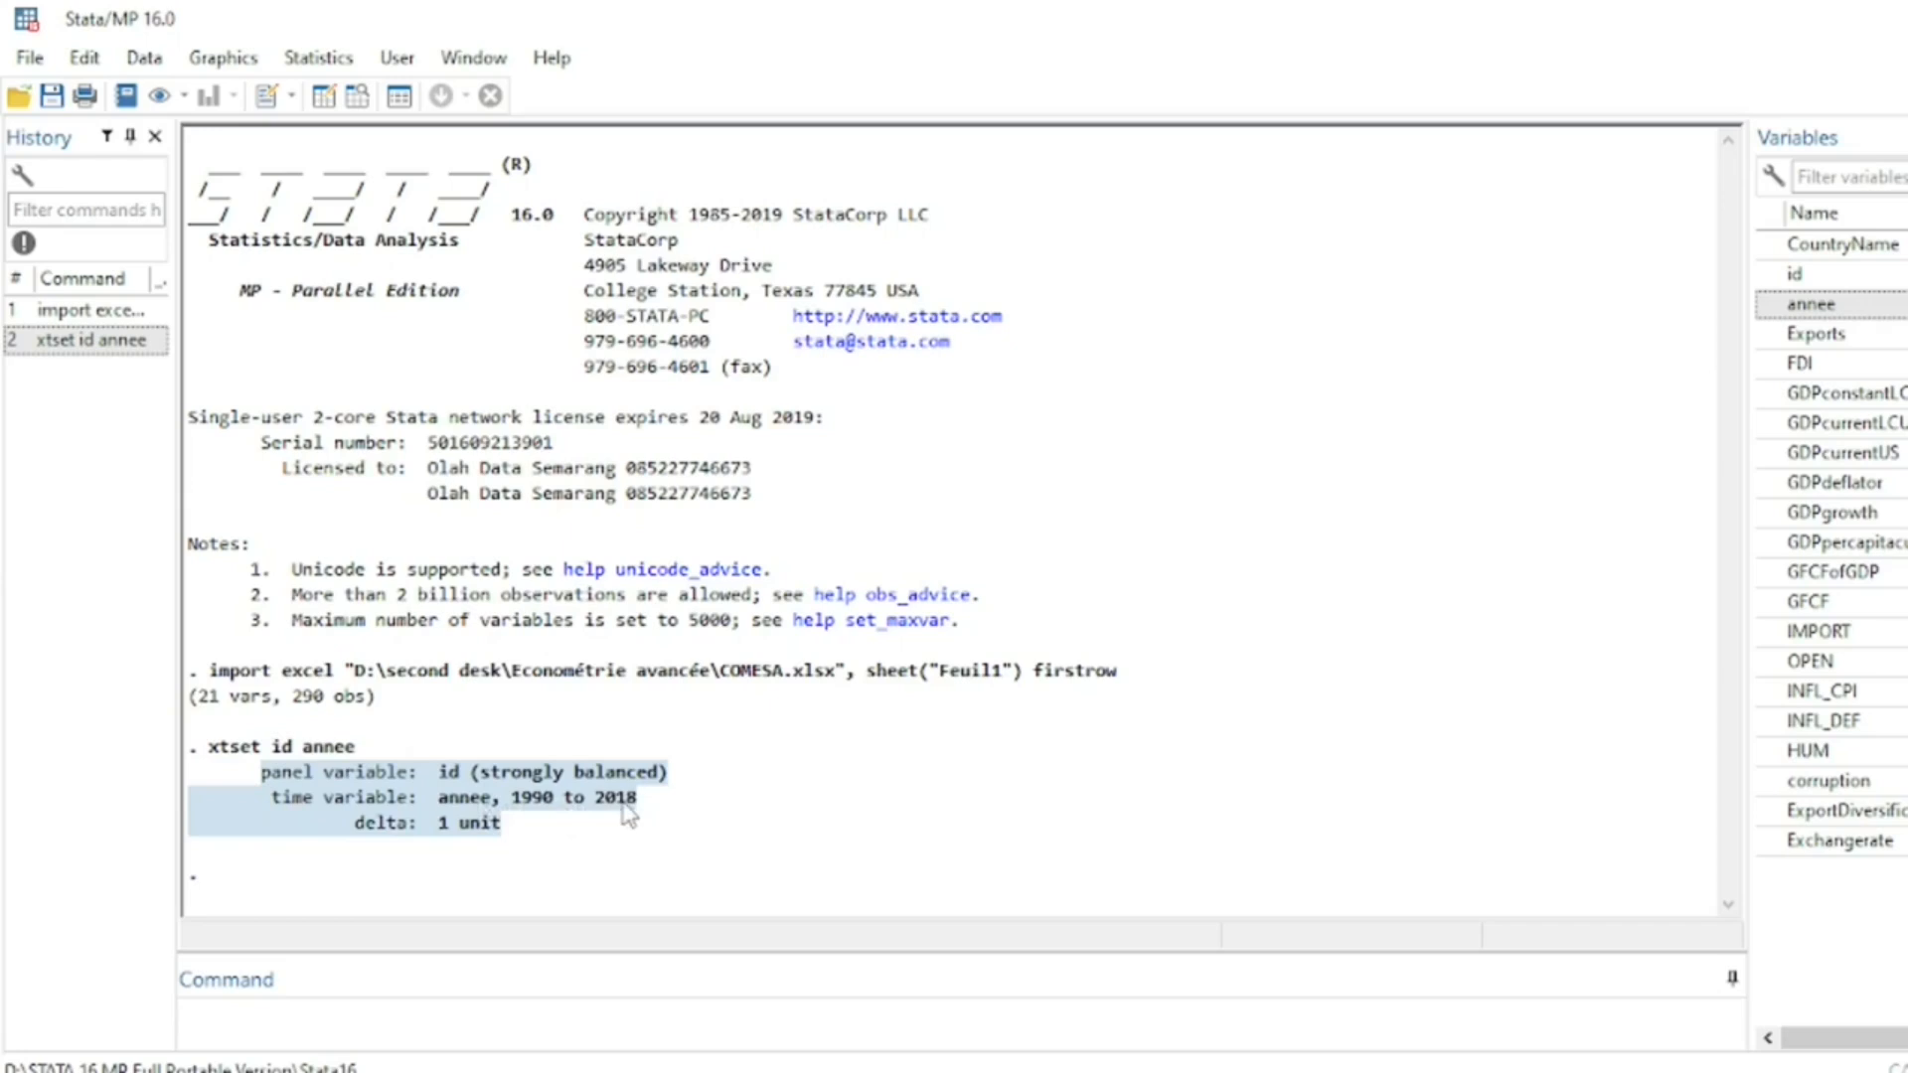
Run only the do-file line "xtcointtest kao GDPcurrentUS FDI OPEN" and bring its results into view.
mouse_move(1292, 1054)
click(1232, 989)
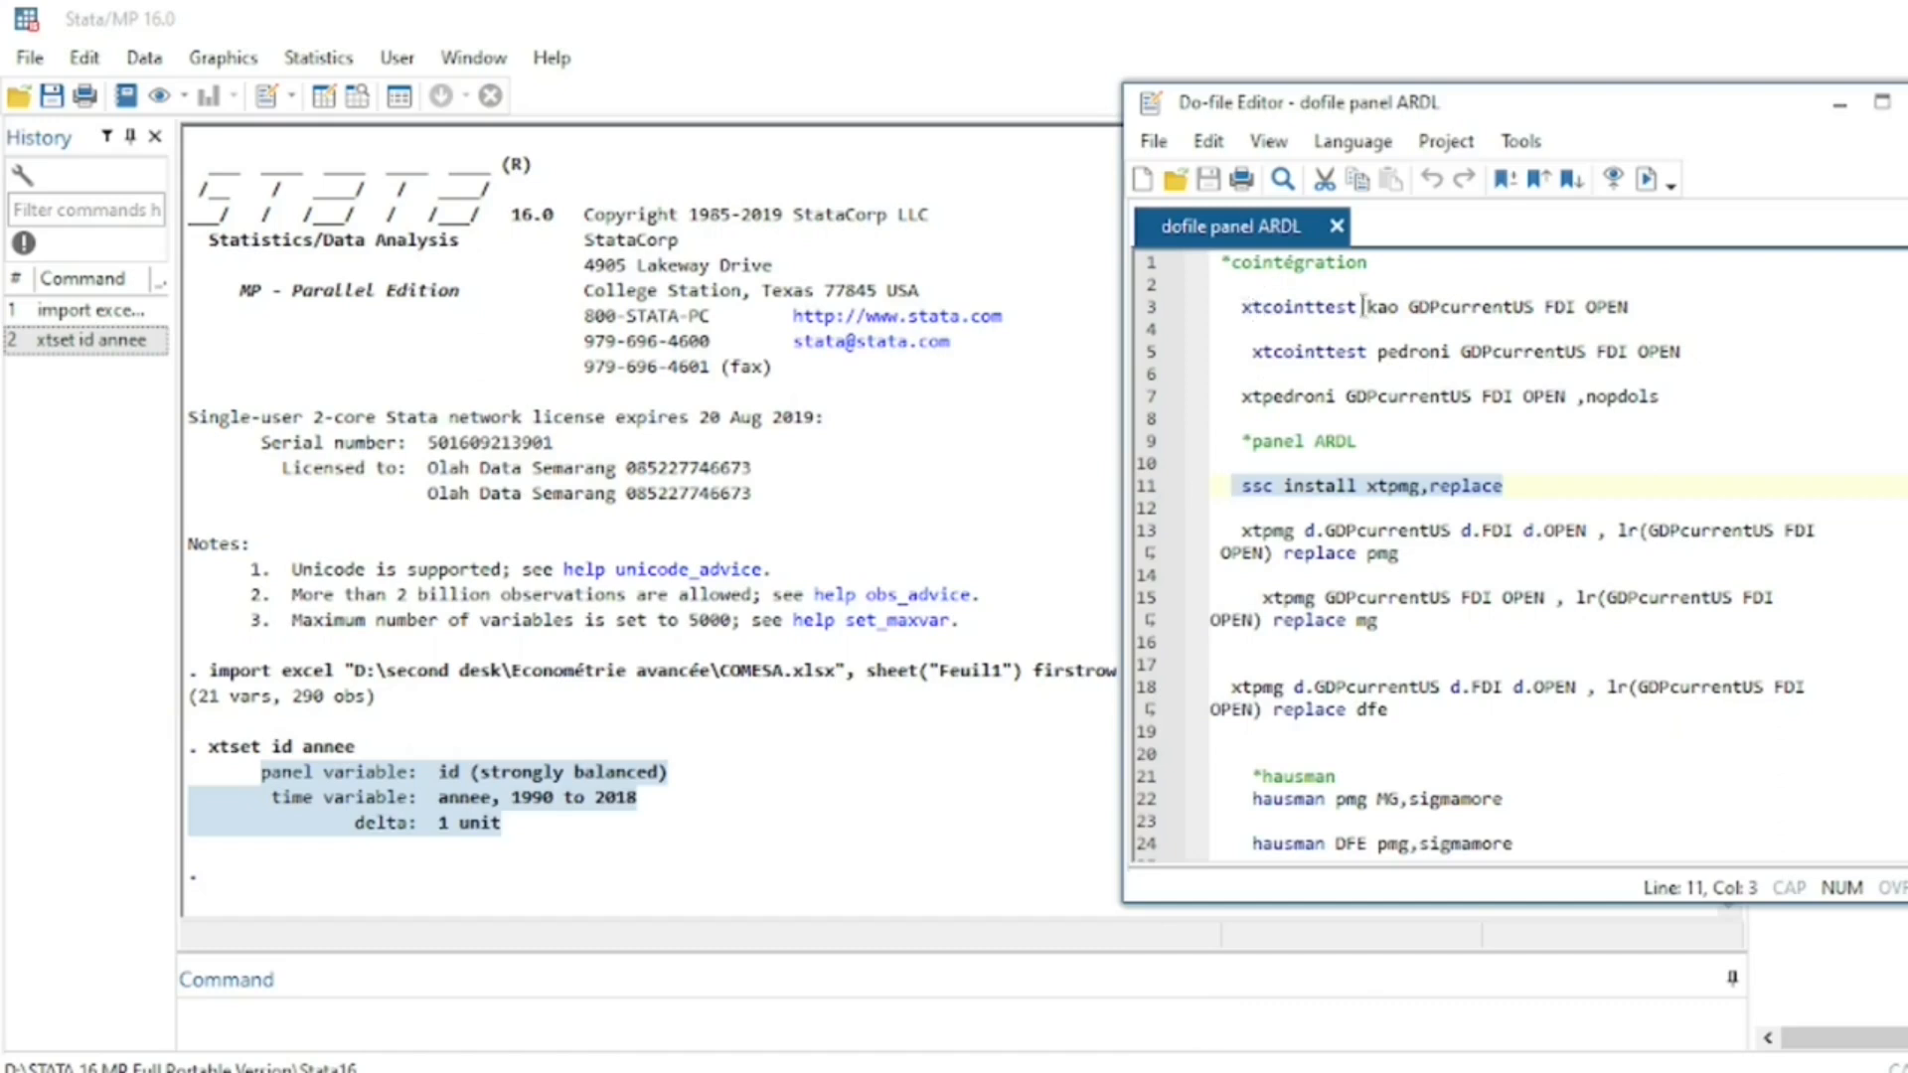
drag(1237, 307, 1403, 311)
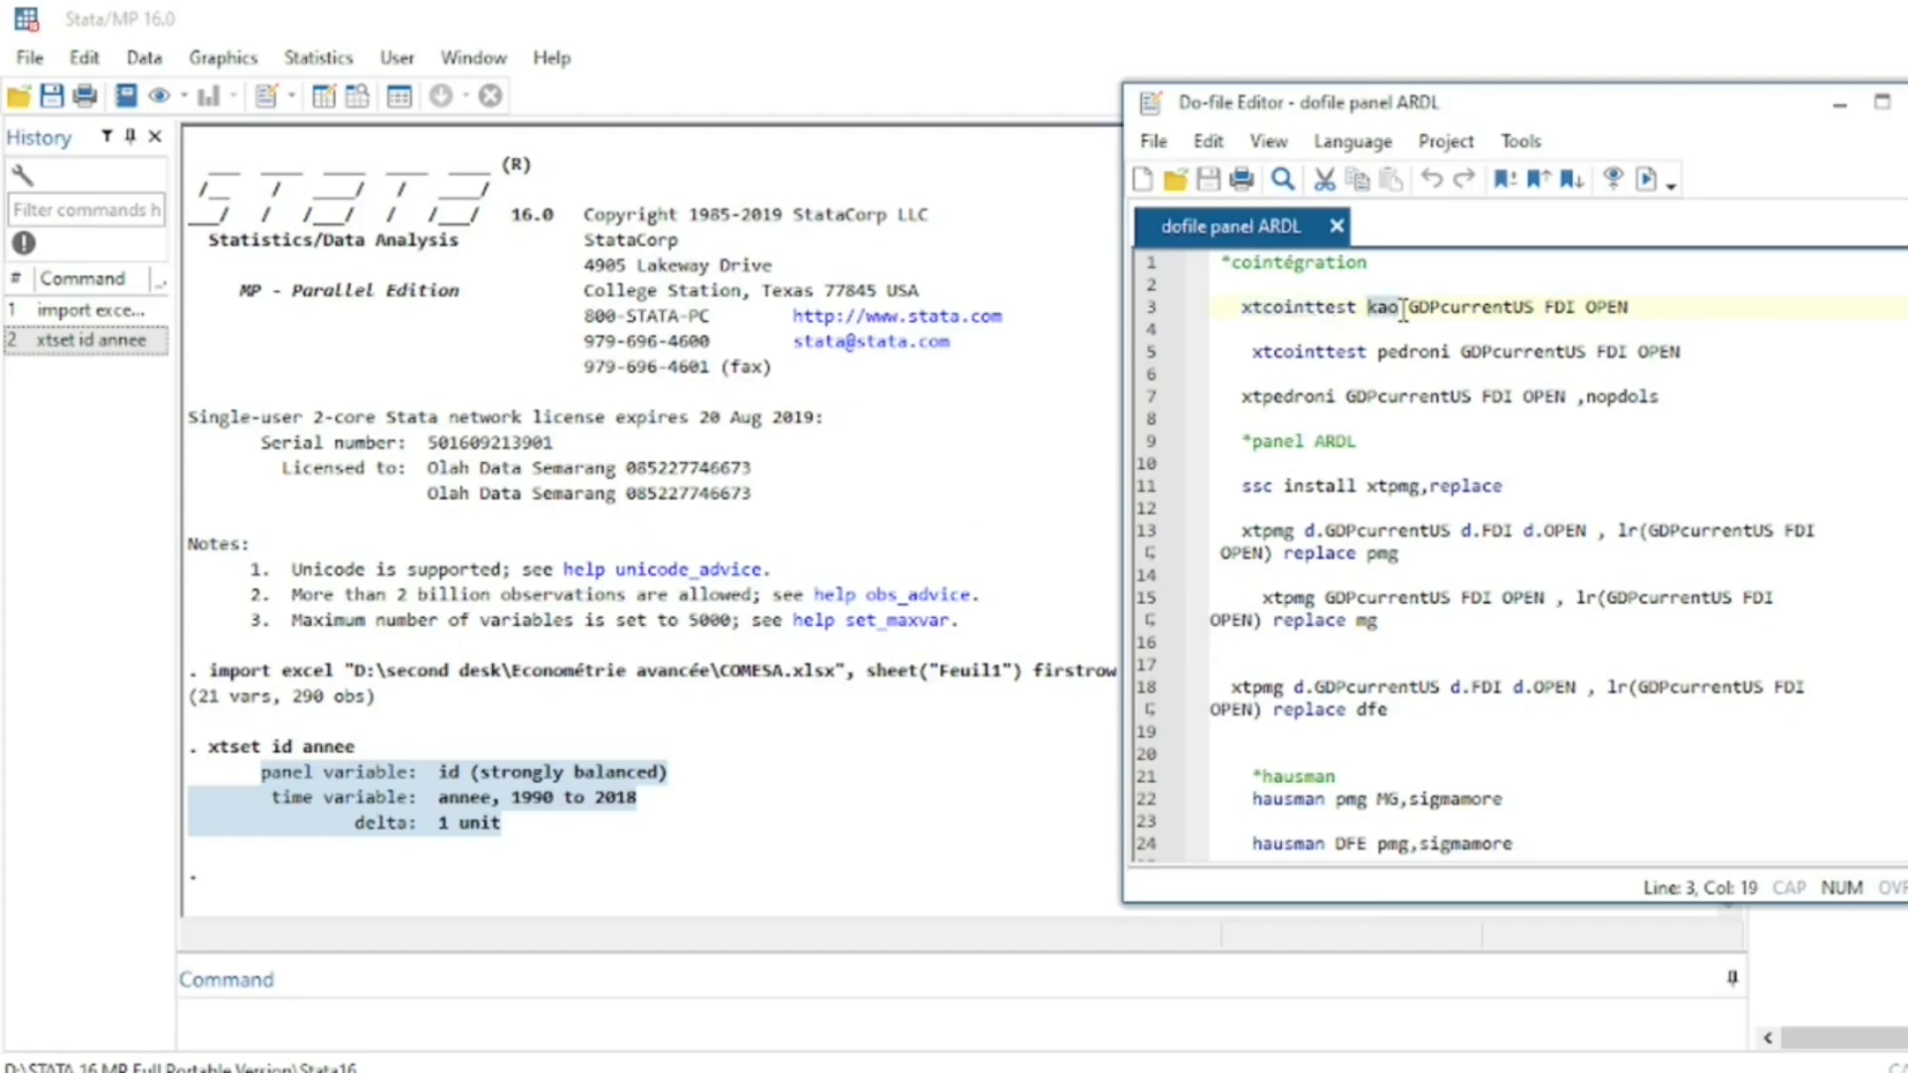
drag(1407, 308, 1633, 310)
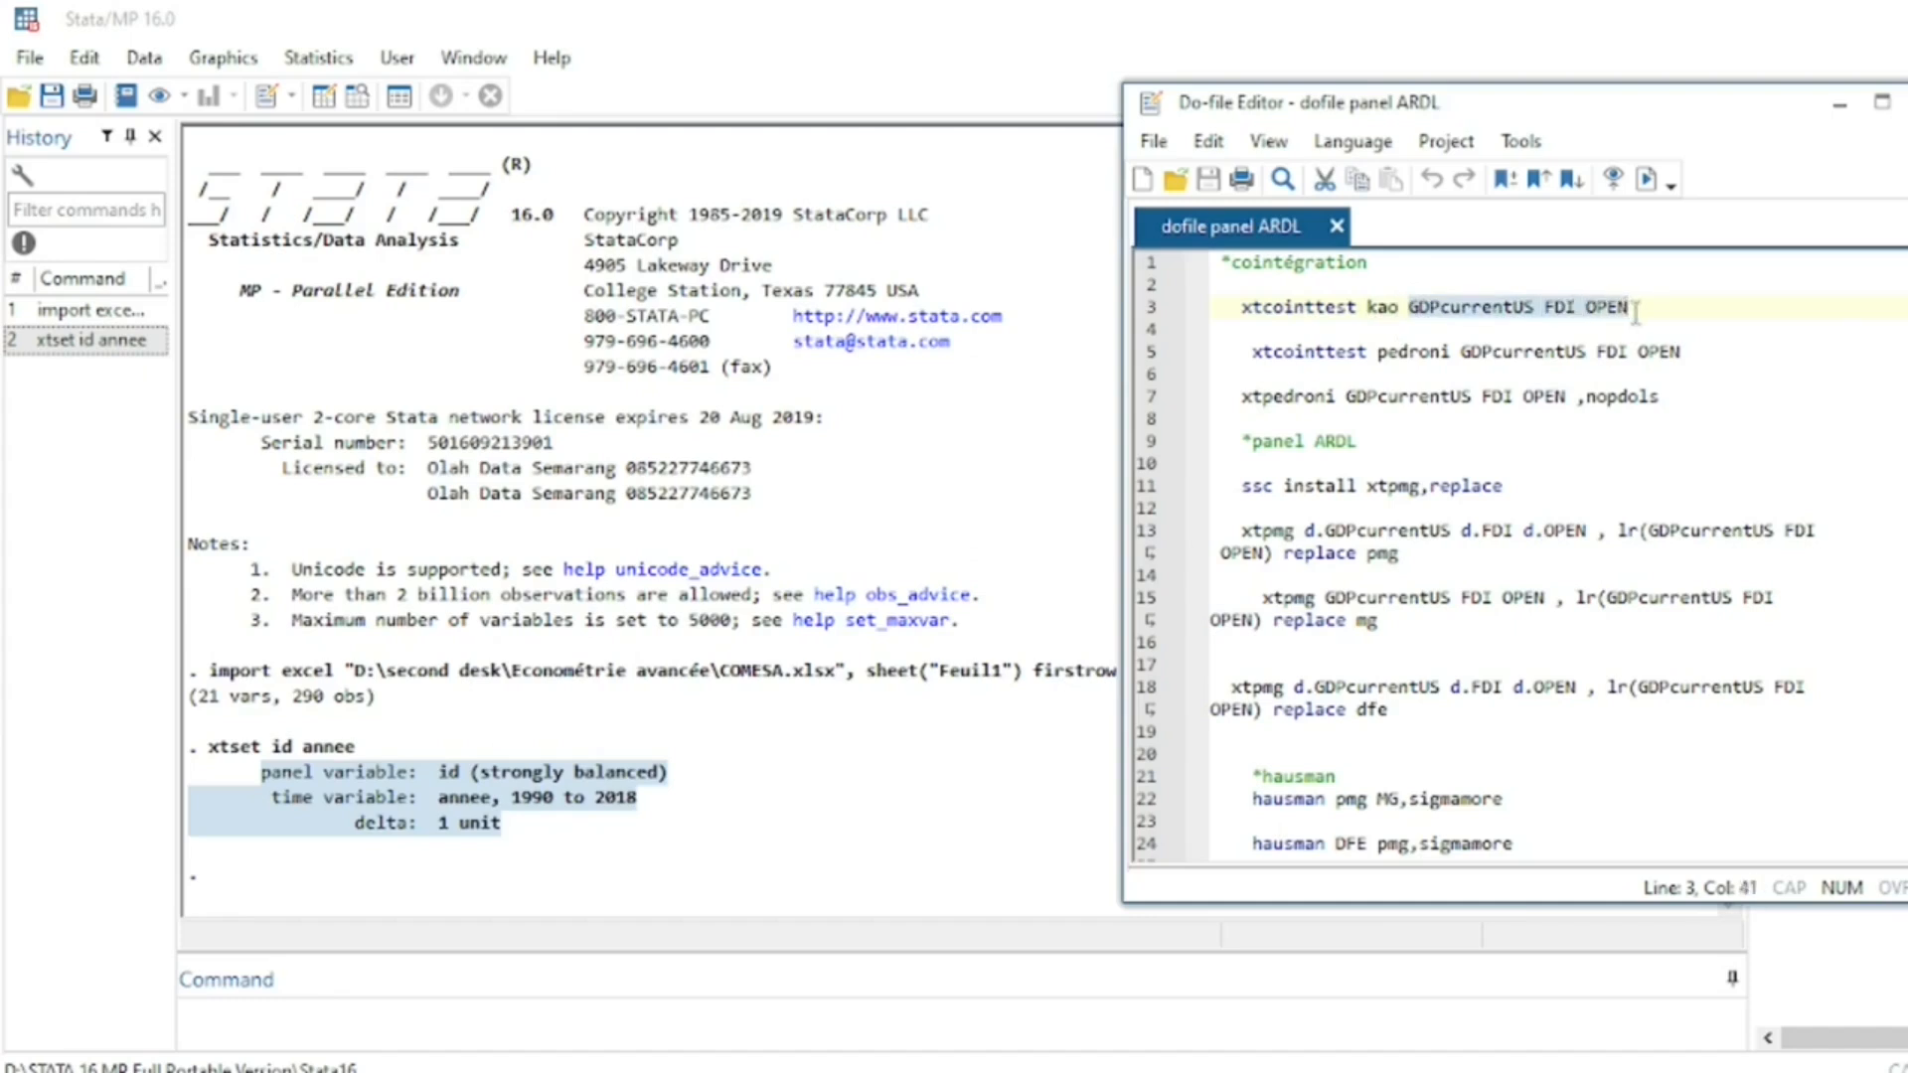
click(1418, 309)
drag(1417, 309, 1533, 303)
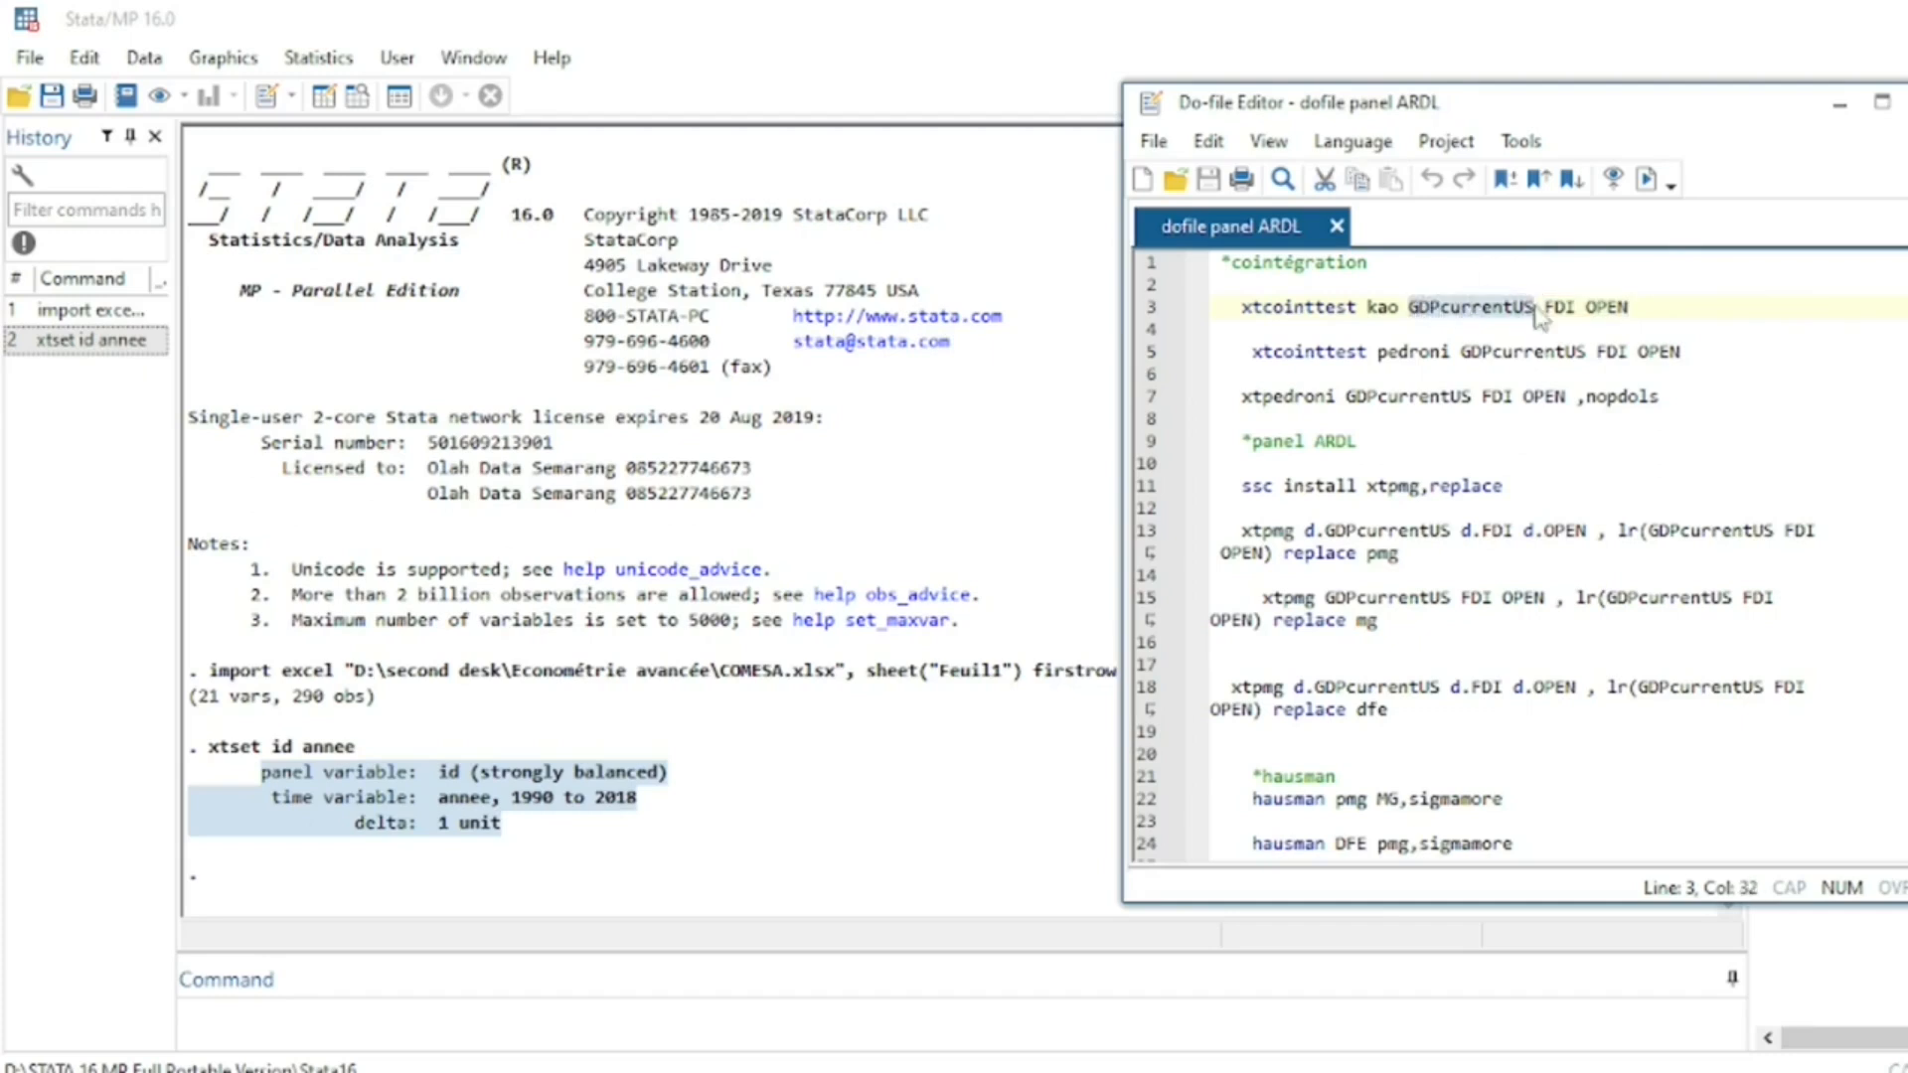
drag(1545, 310, 1235, 315)
click(1679, 328)
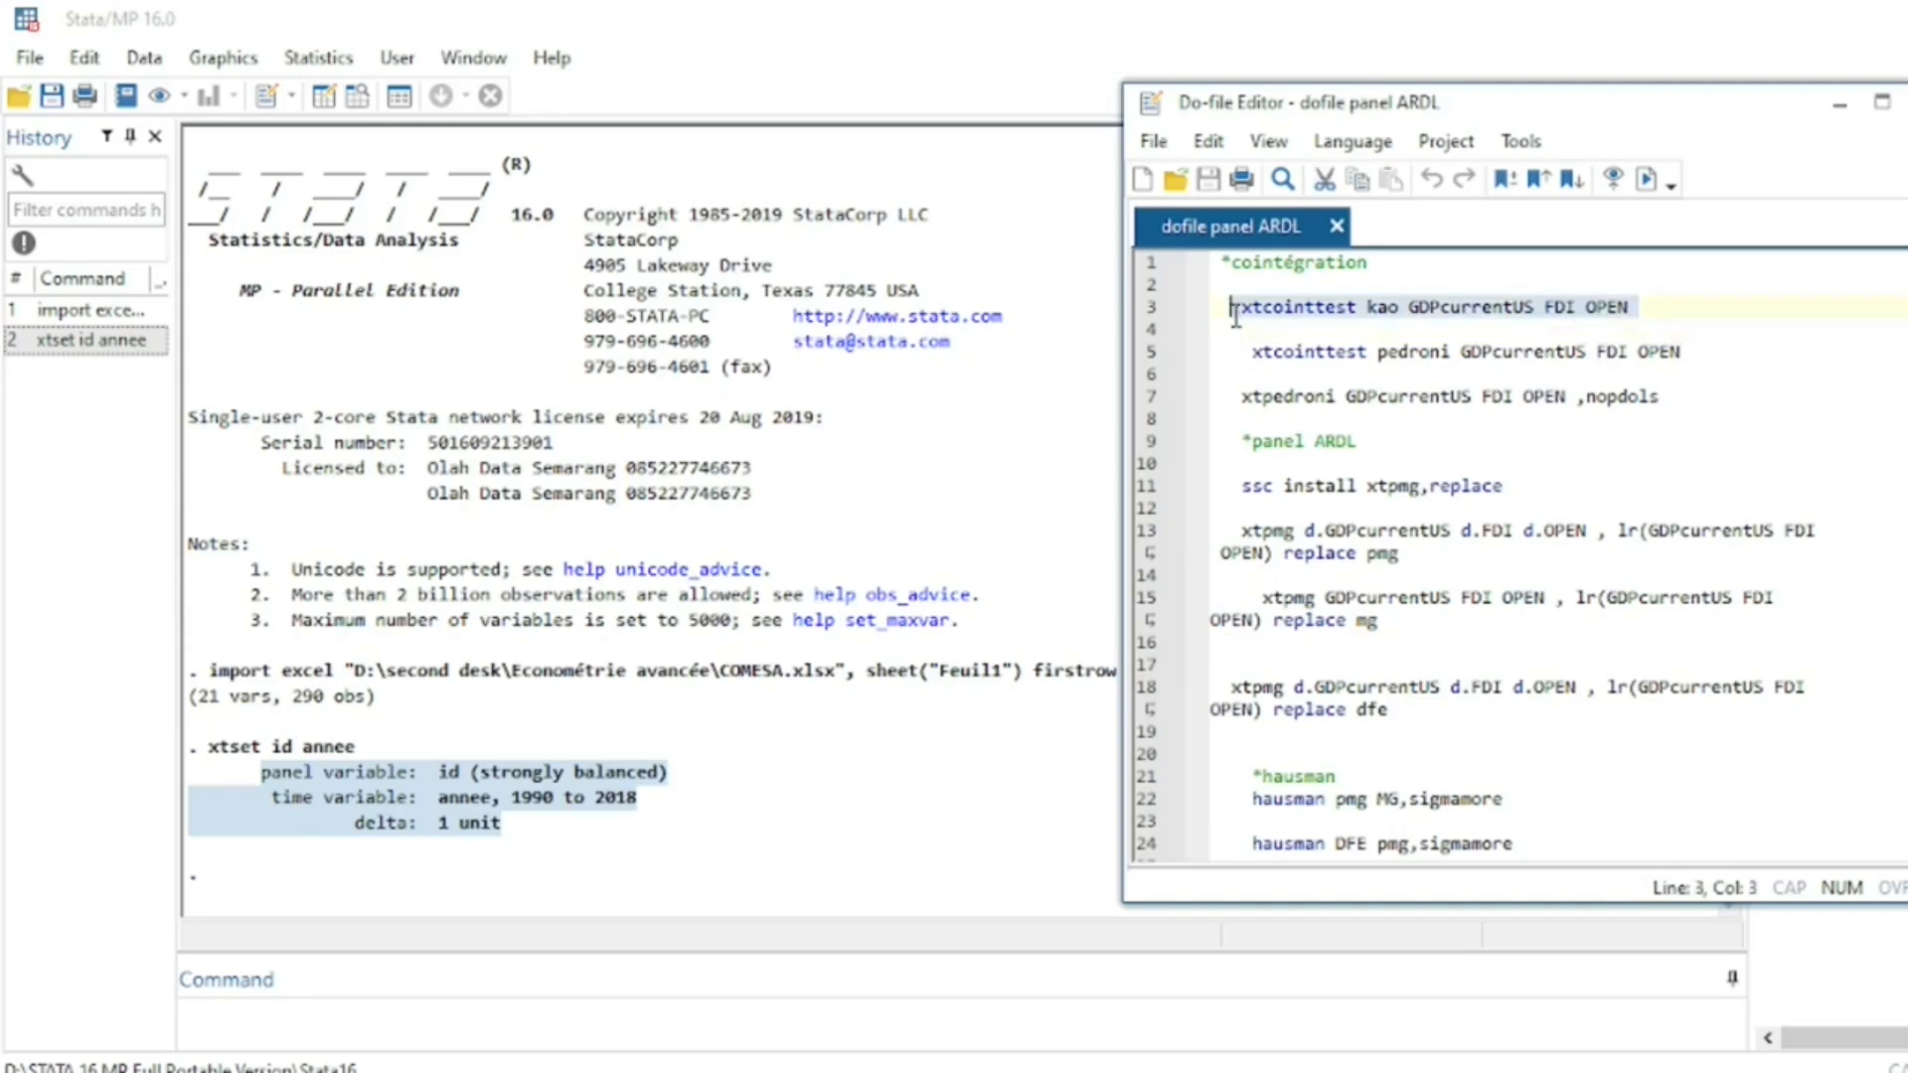
click(1645, 185)
click(801, 792)
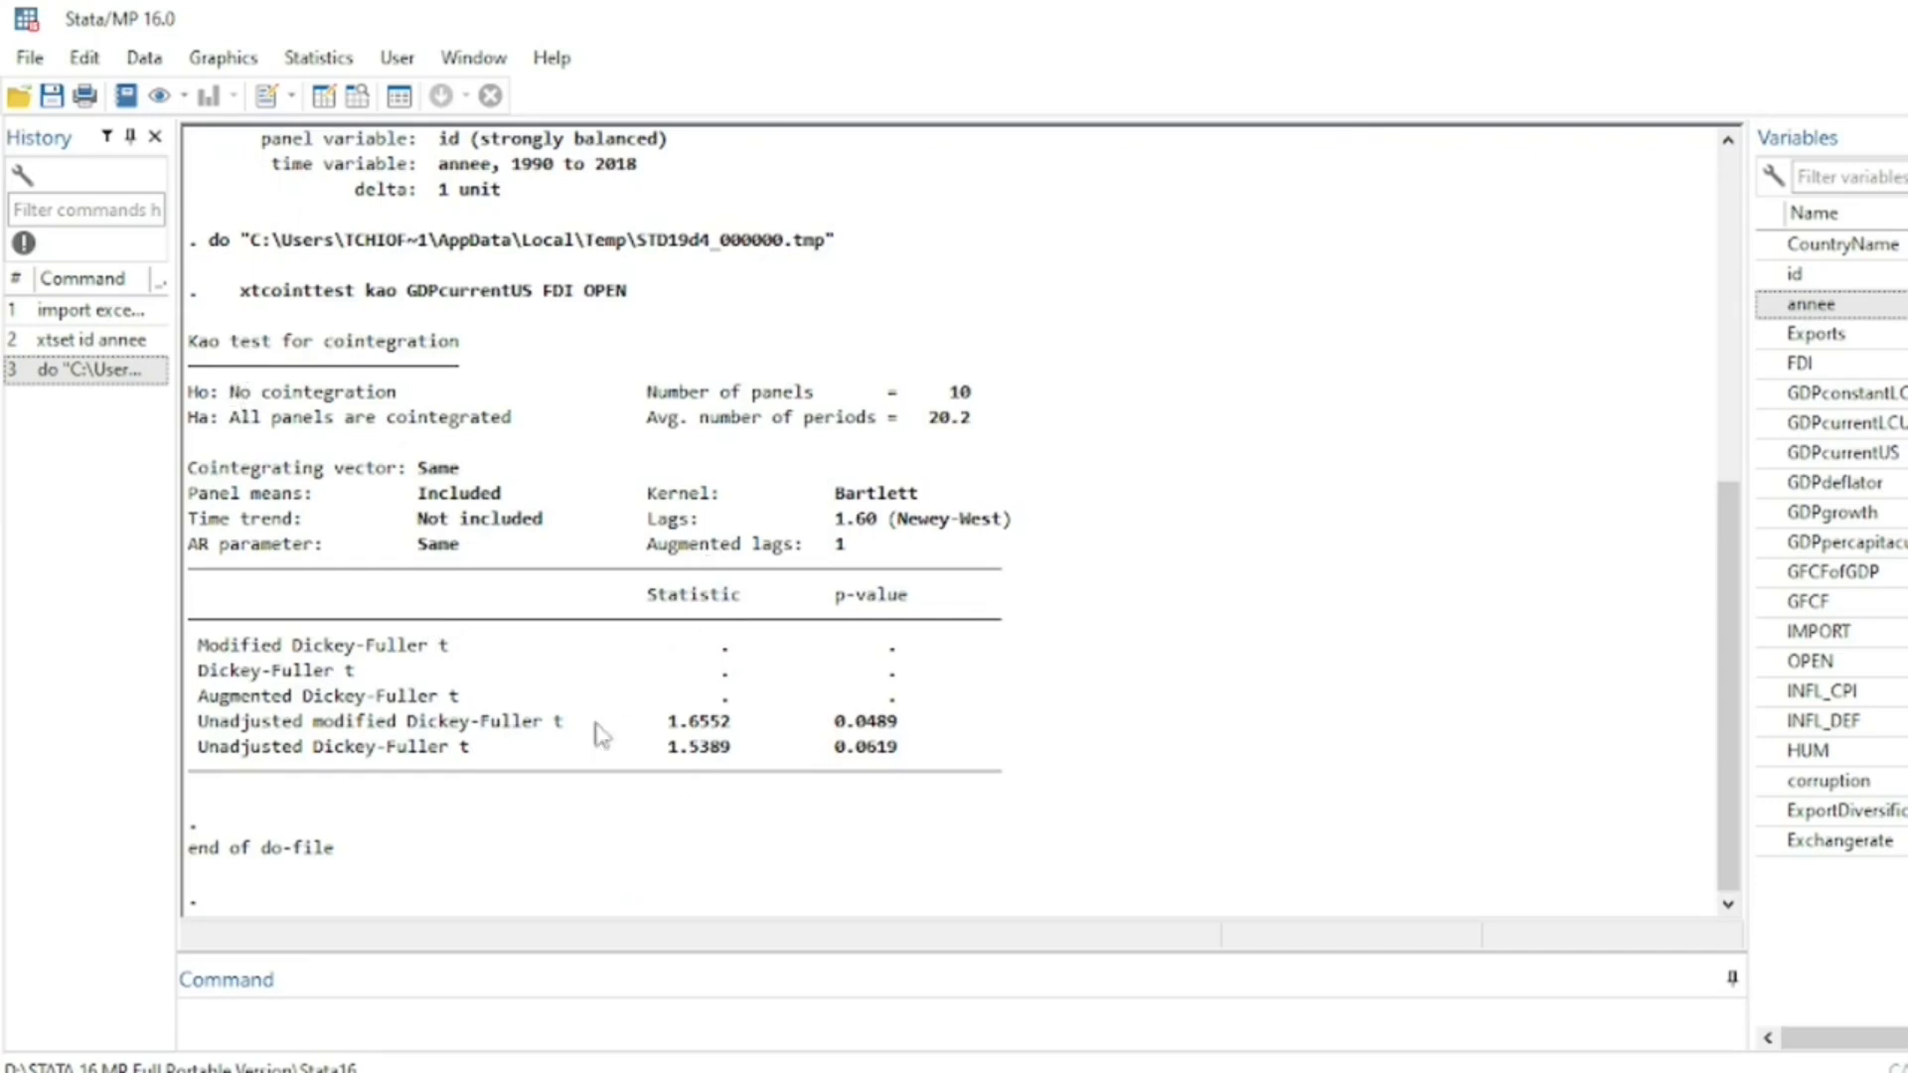
Examine the Kao test's Dickey-Fuller statistics and p-values against its null hypothesis.
drag(682, 619, 915, 719)
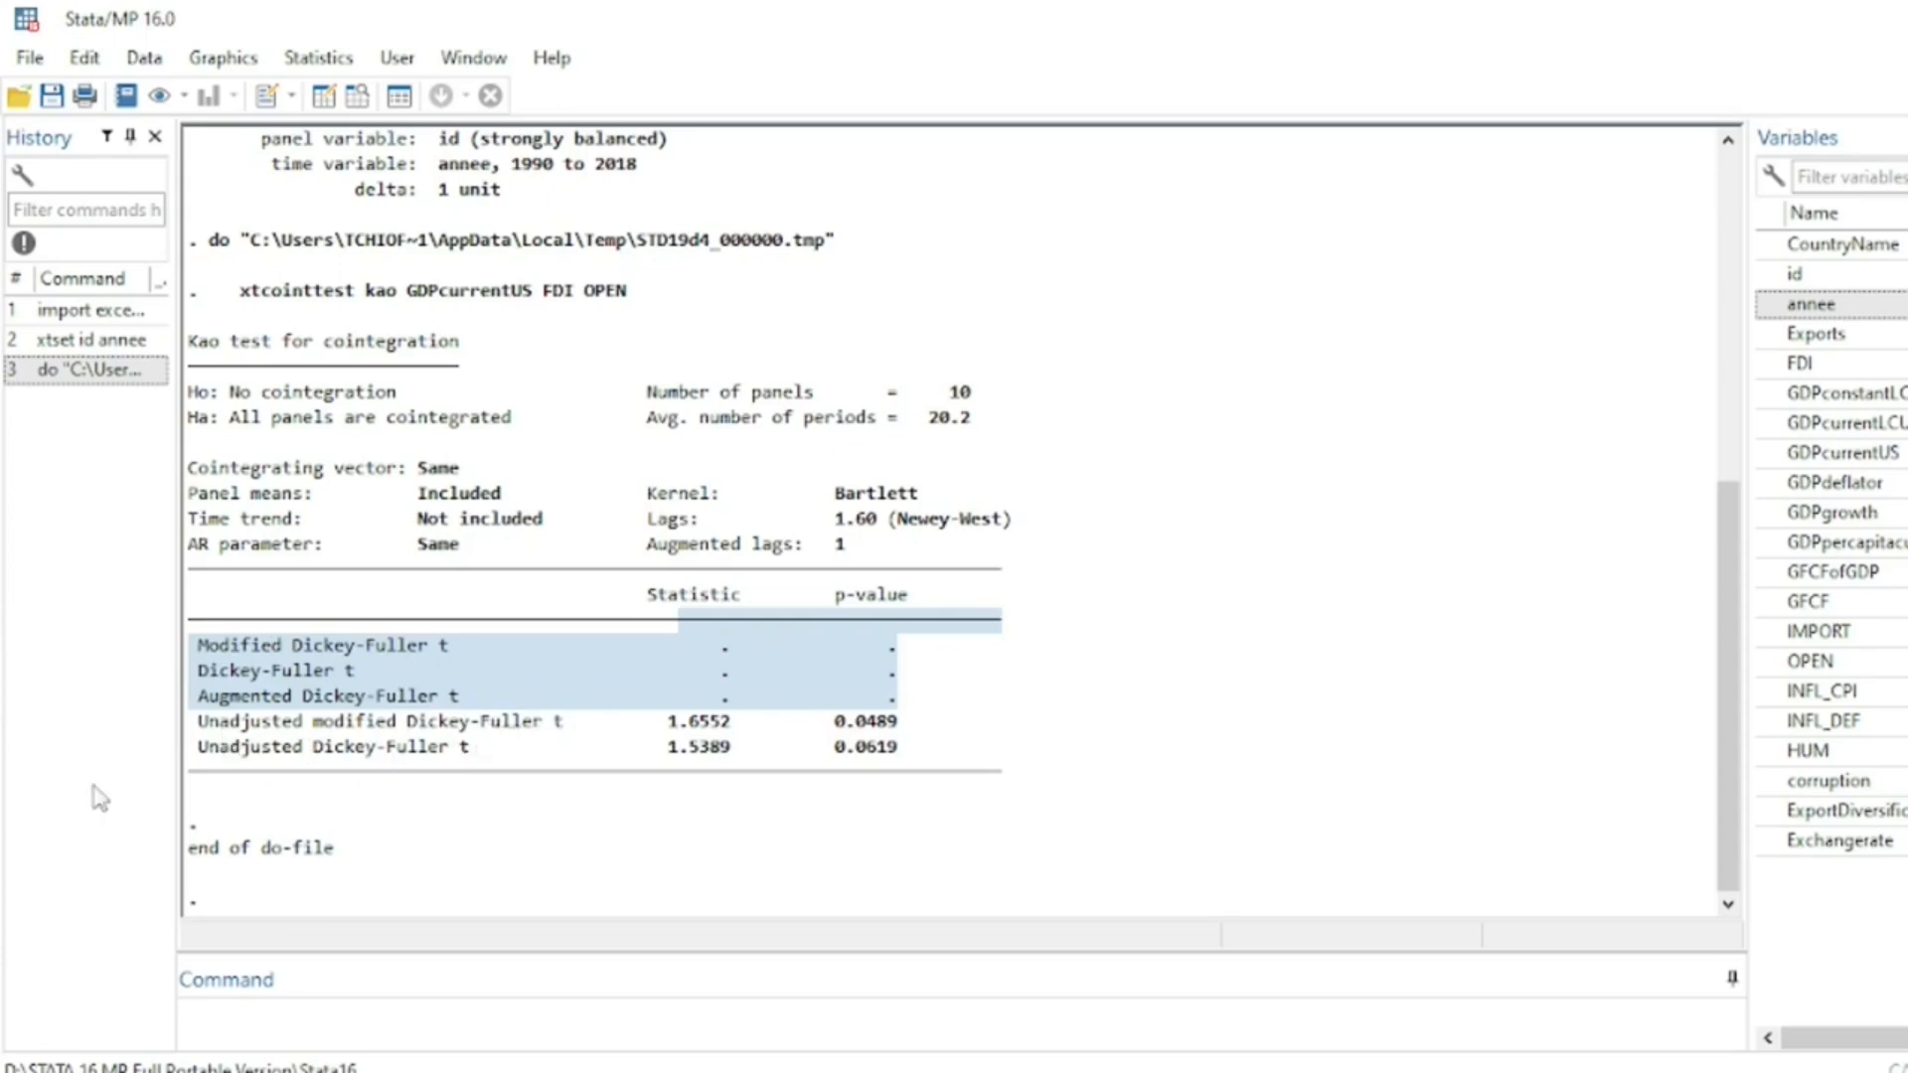
drag(829, 718, 906, 737)
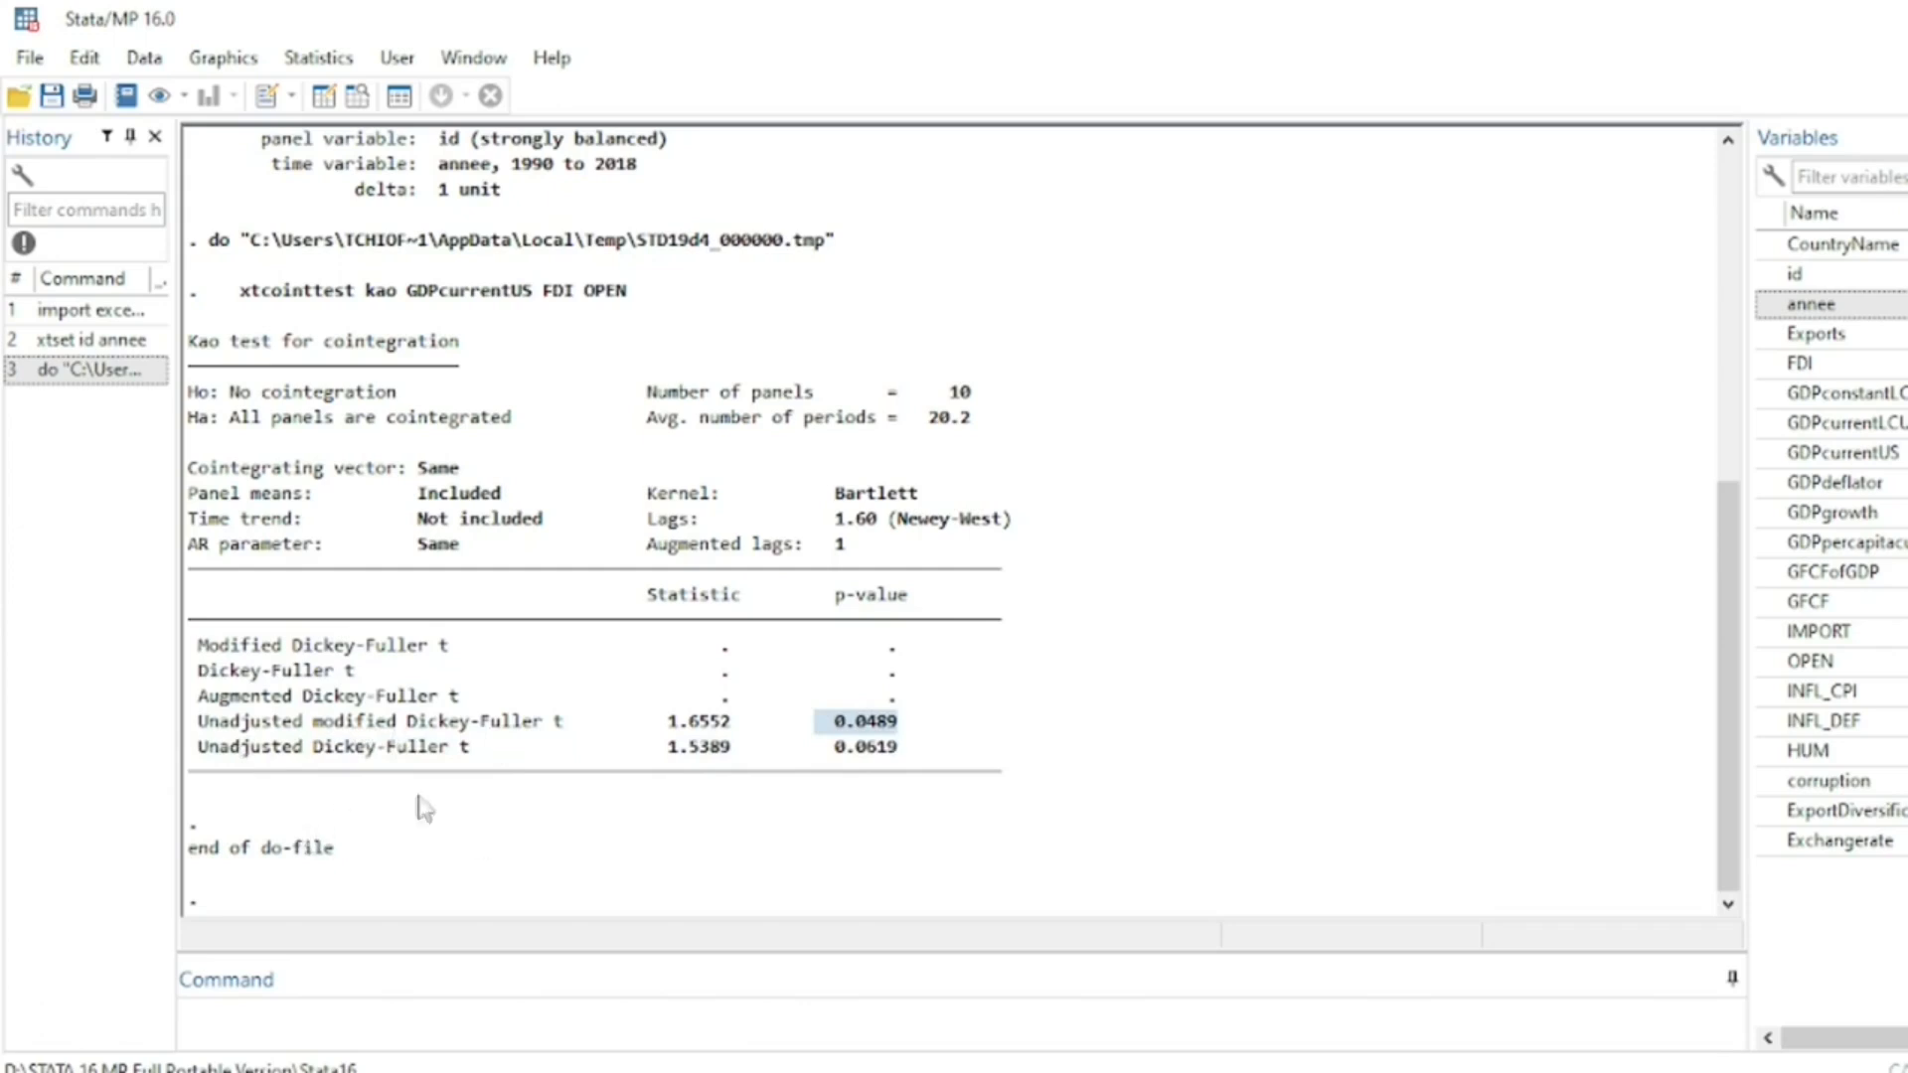
drag(832, 751, 908, 761)
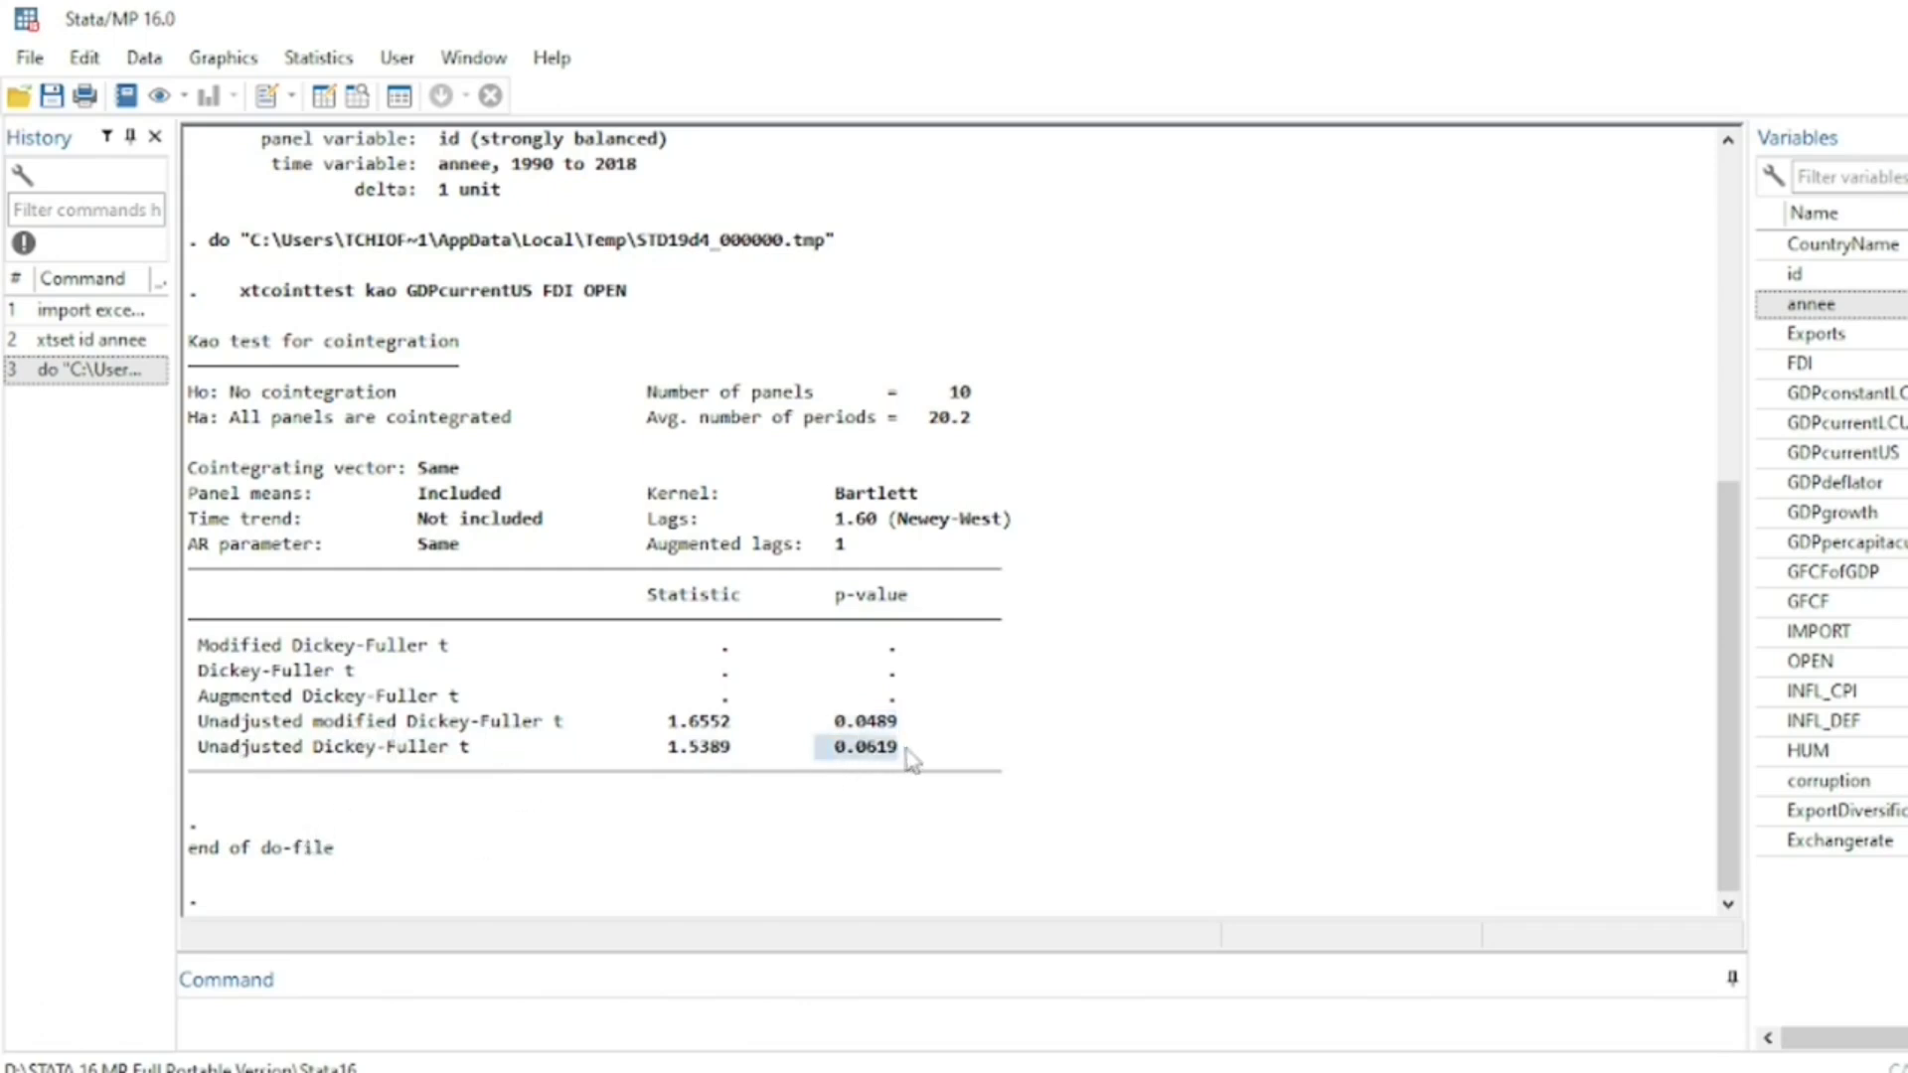
scroll(865, 825, up, 2)
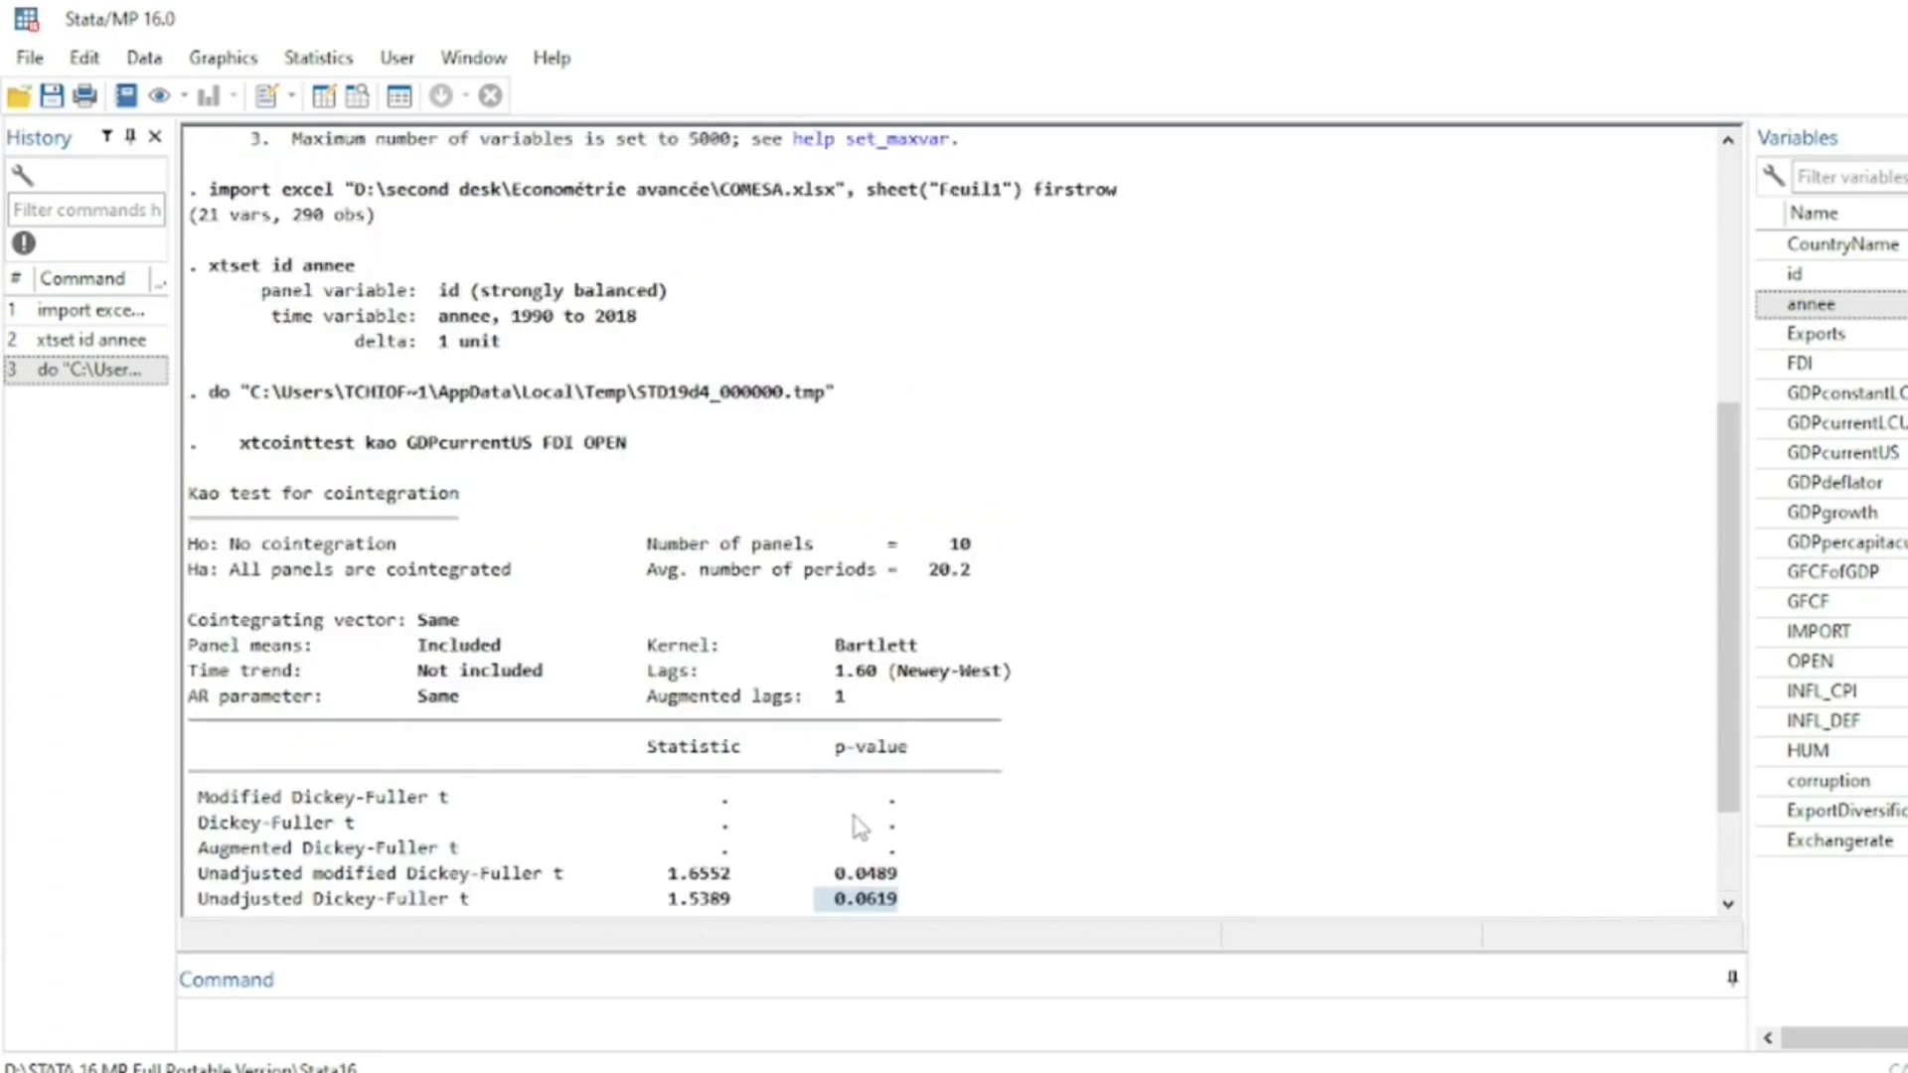
drag(221, 554, 413, 549)
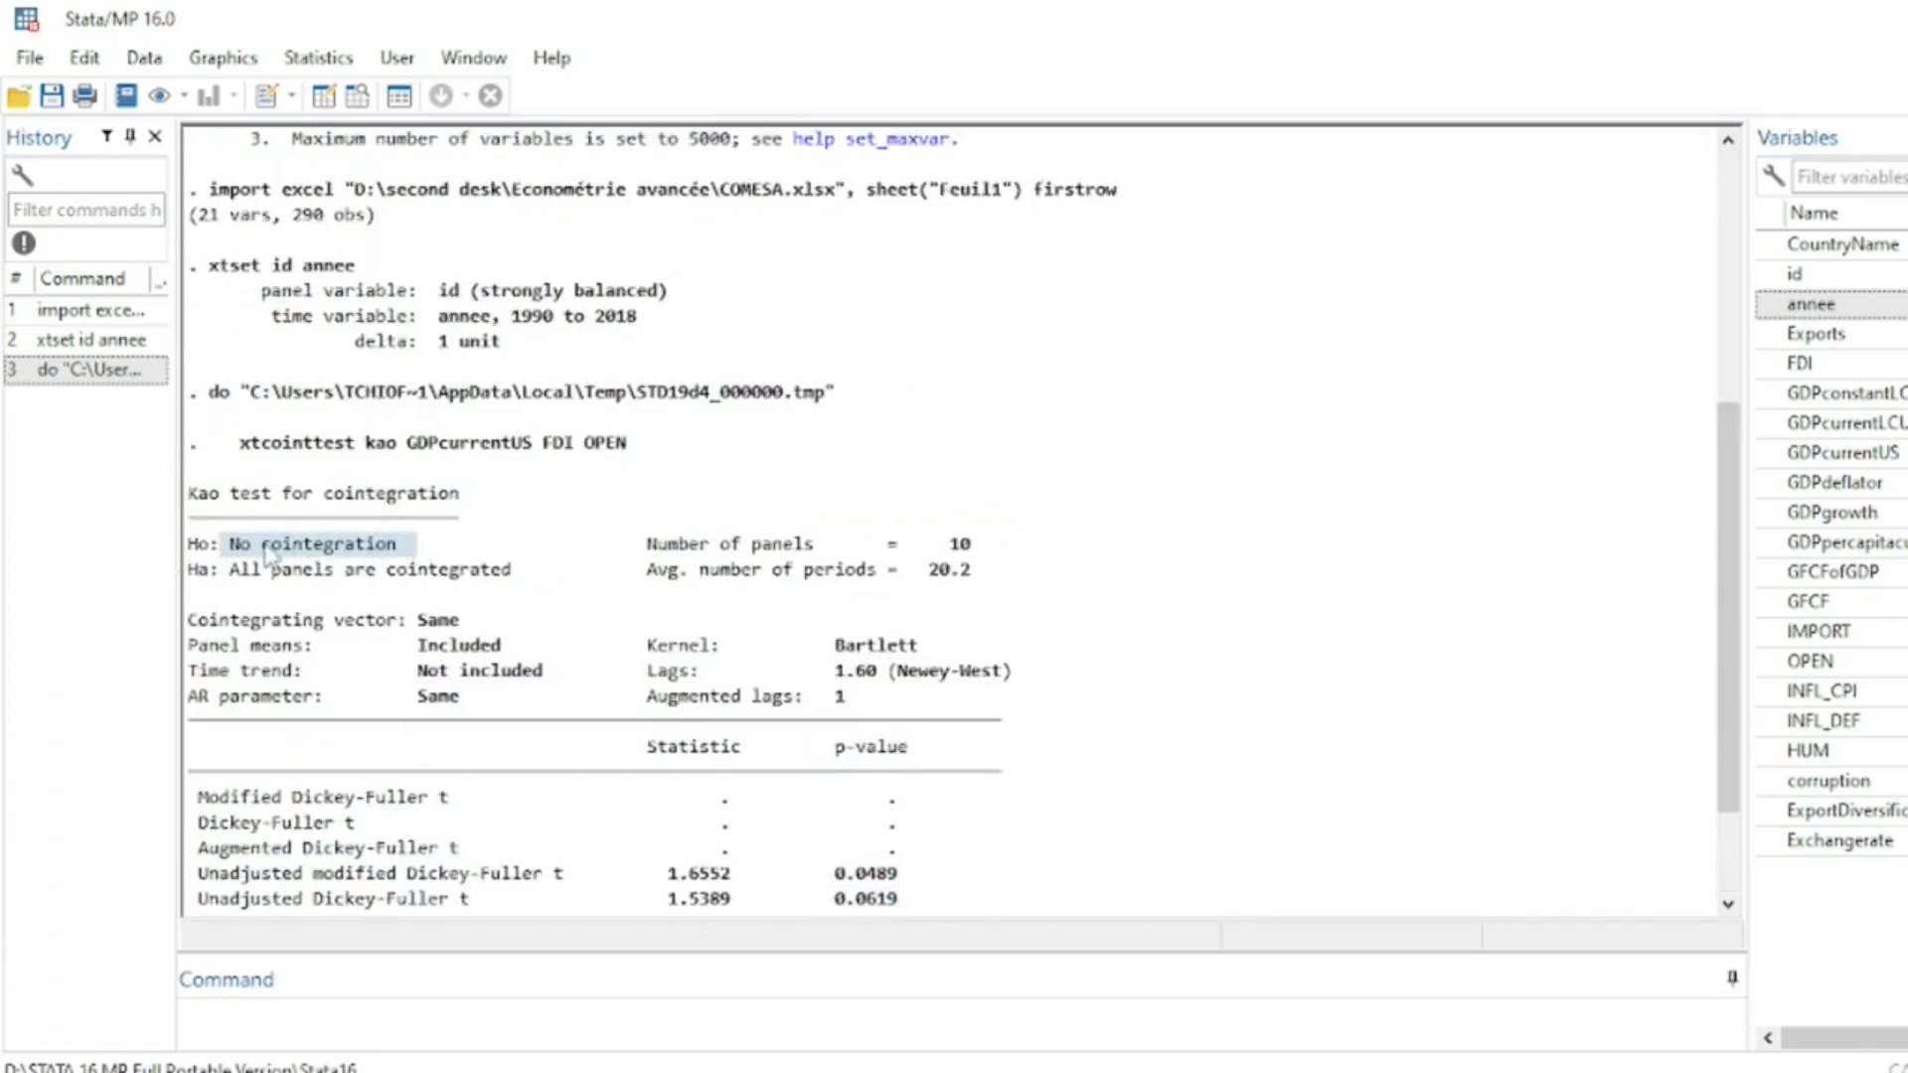
click(228, 553)
drag(225, 553, 409, 552)
drag(831, 875, 924, 883)
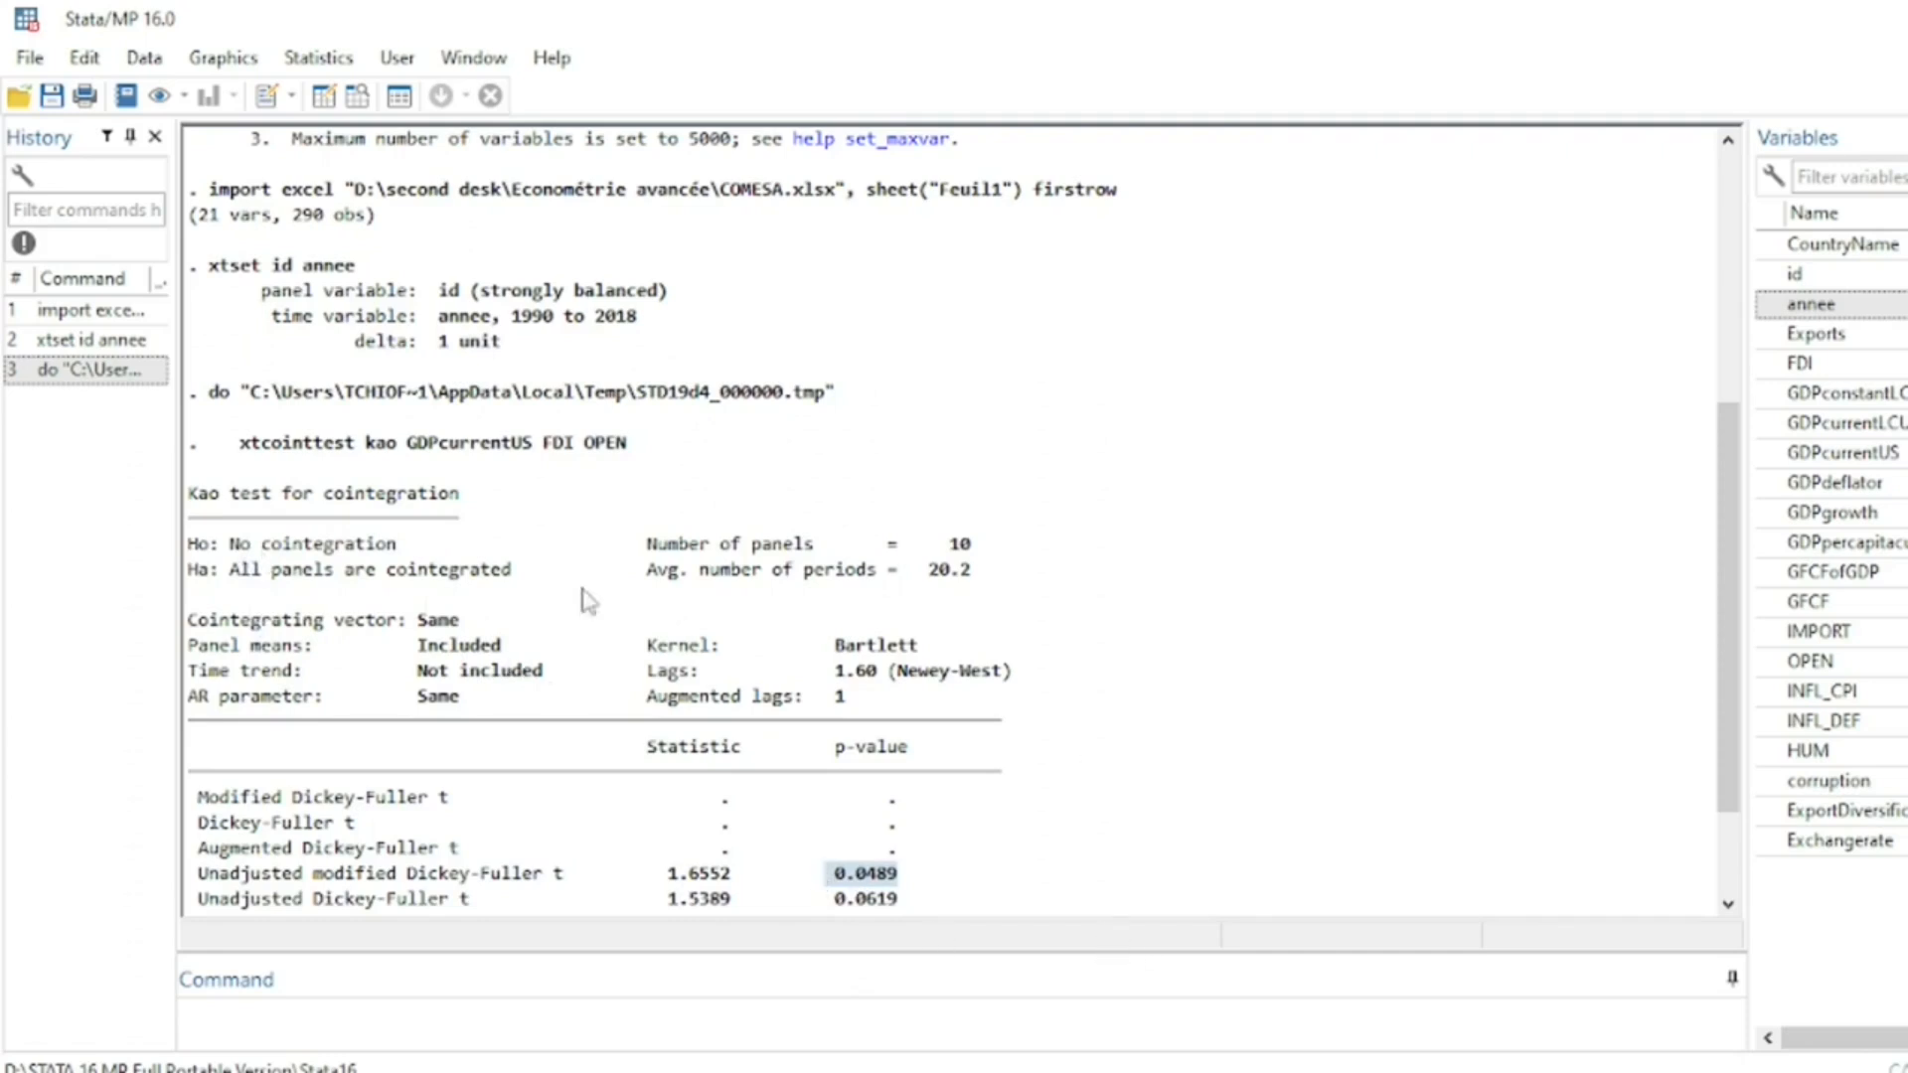
scroll(765, 557, down, 2)
Examine the do-file's first xtpmg command: the differenced short-run variables, the lr() long-run terms and the pmg option.
mouse_move(1093, 1069)
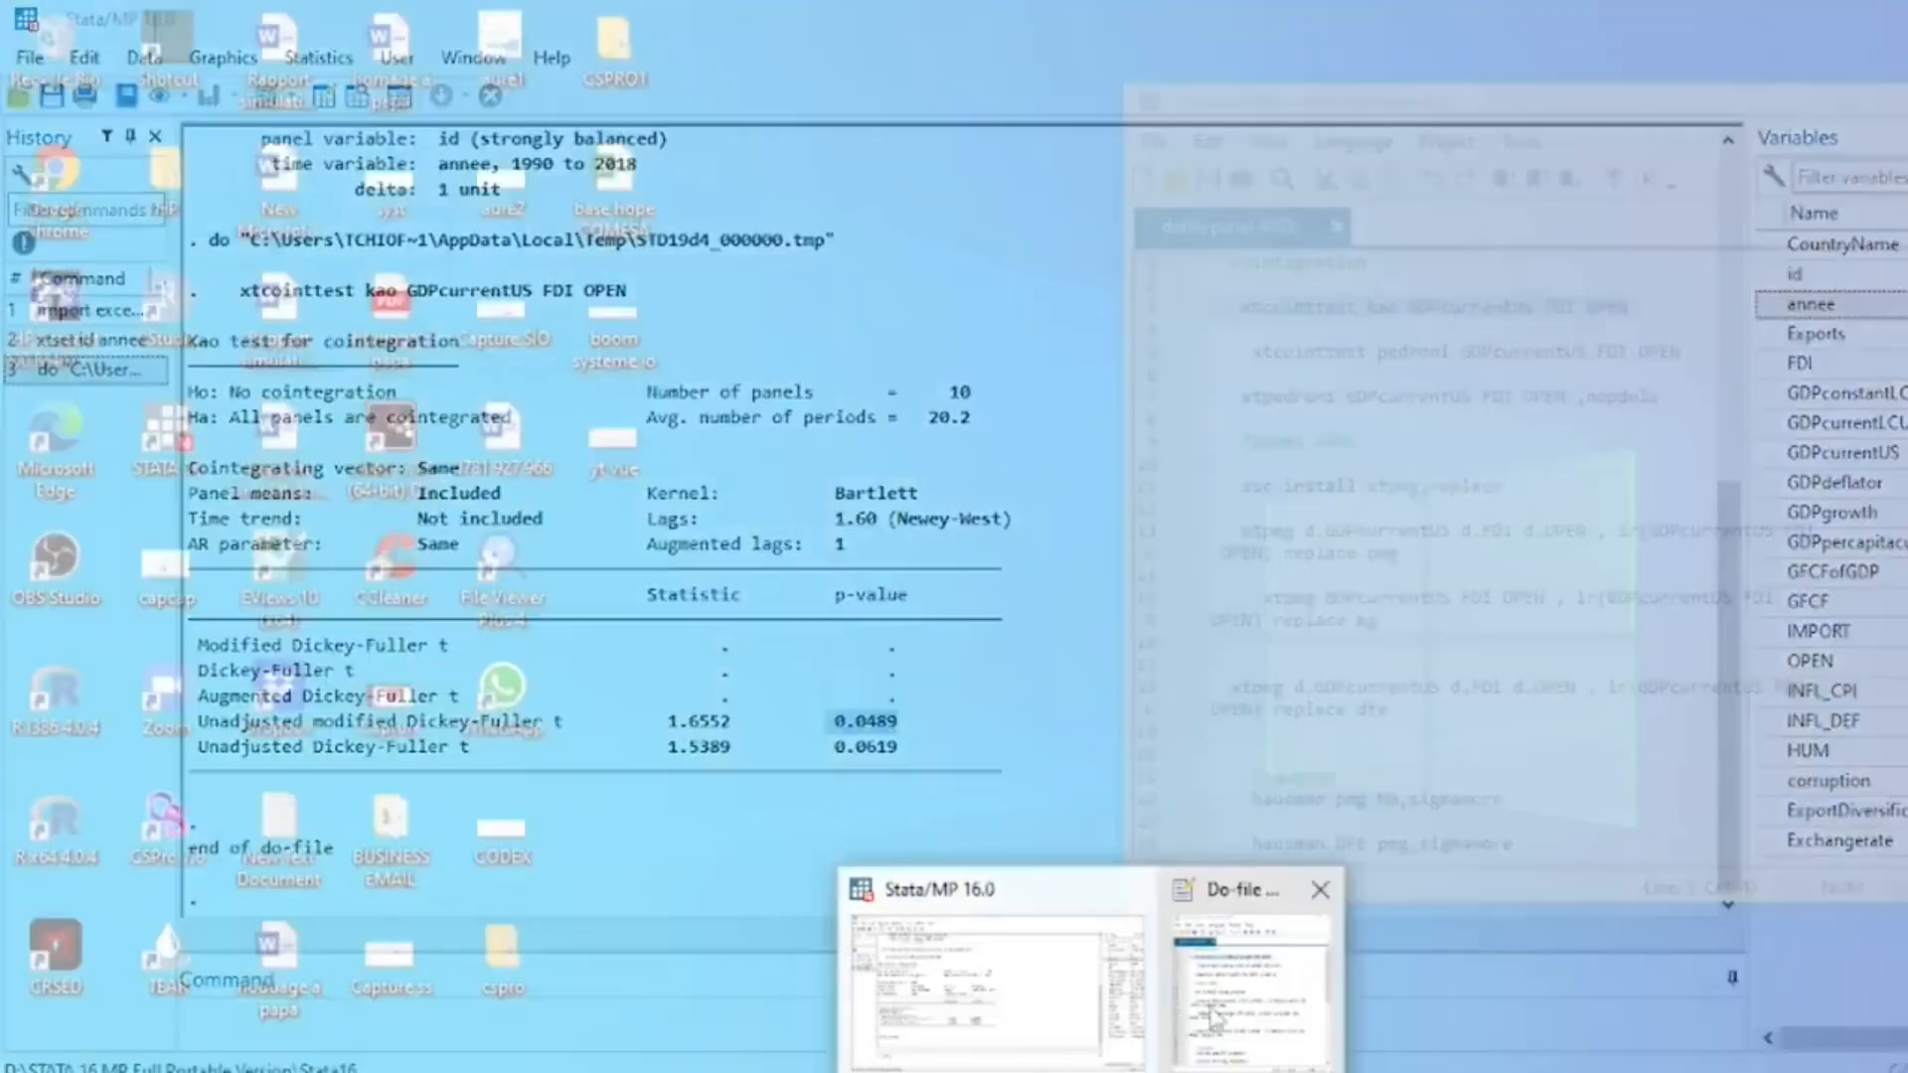
click(1214, 1019)
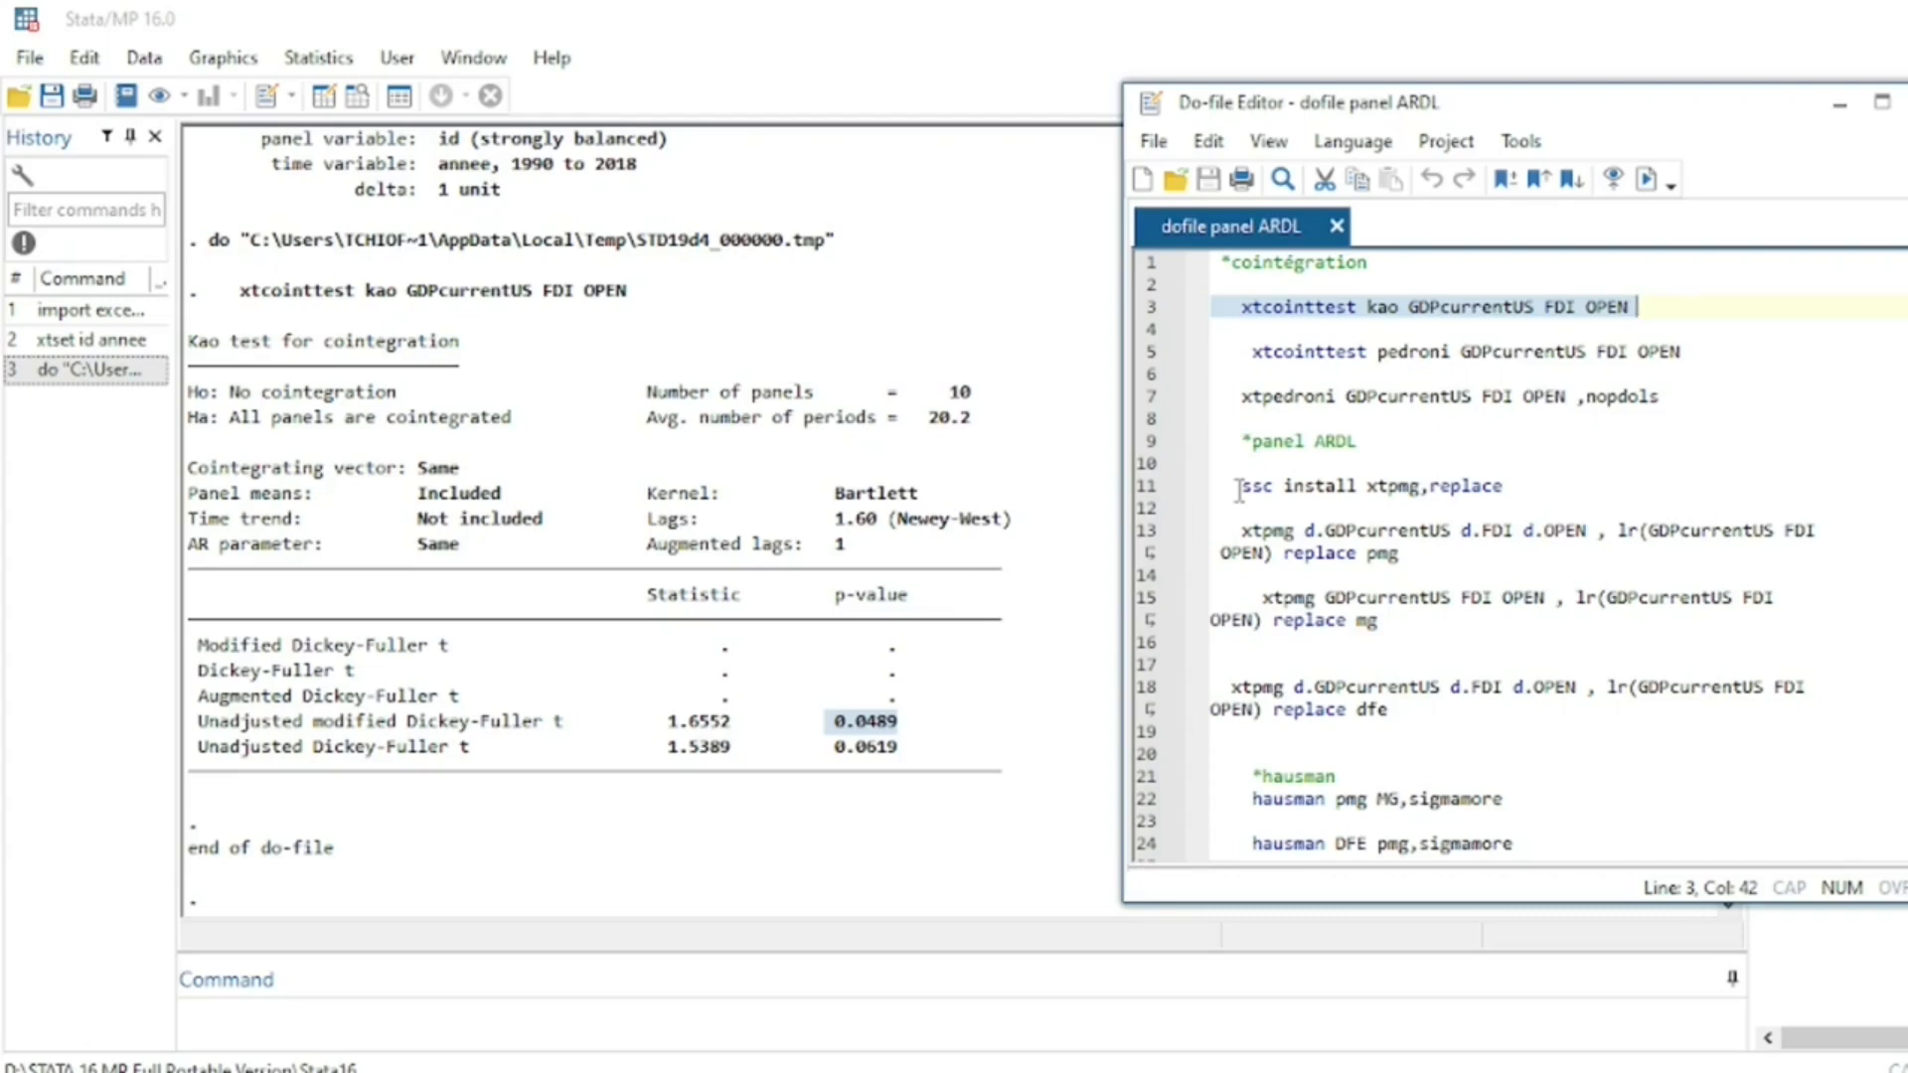
click(1277, 326)
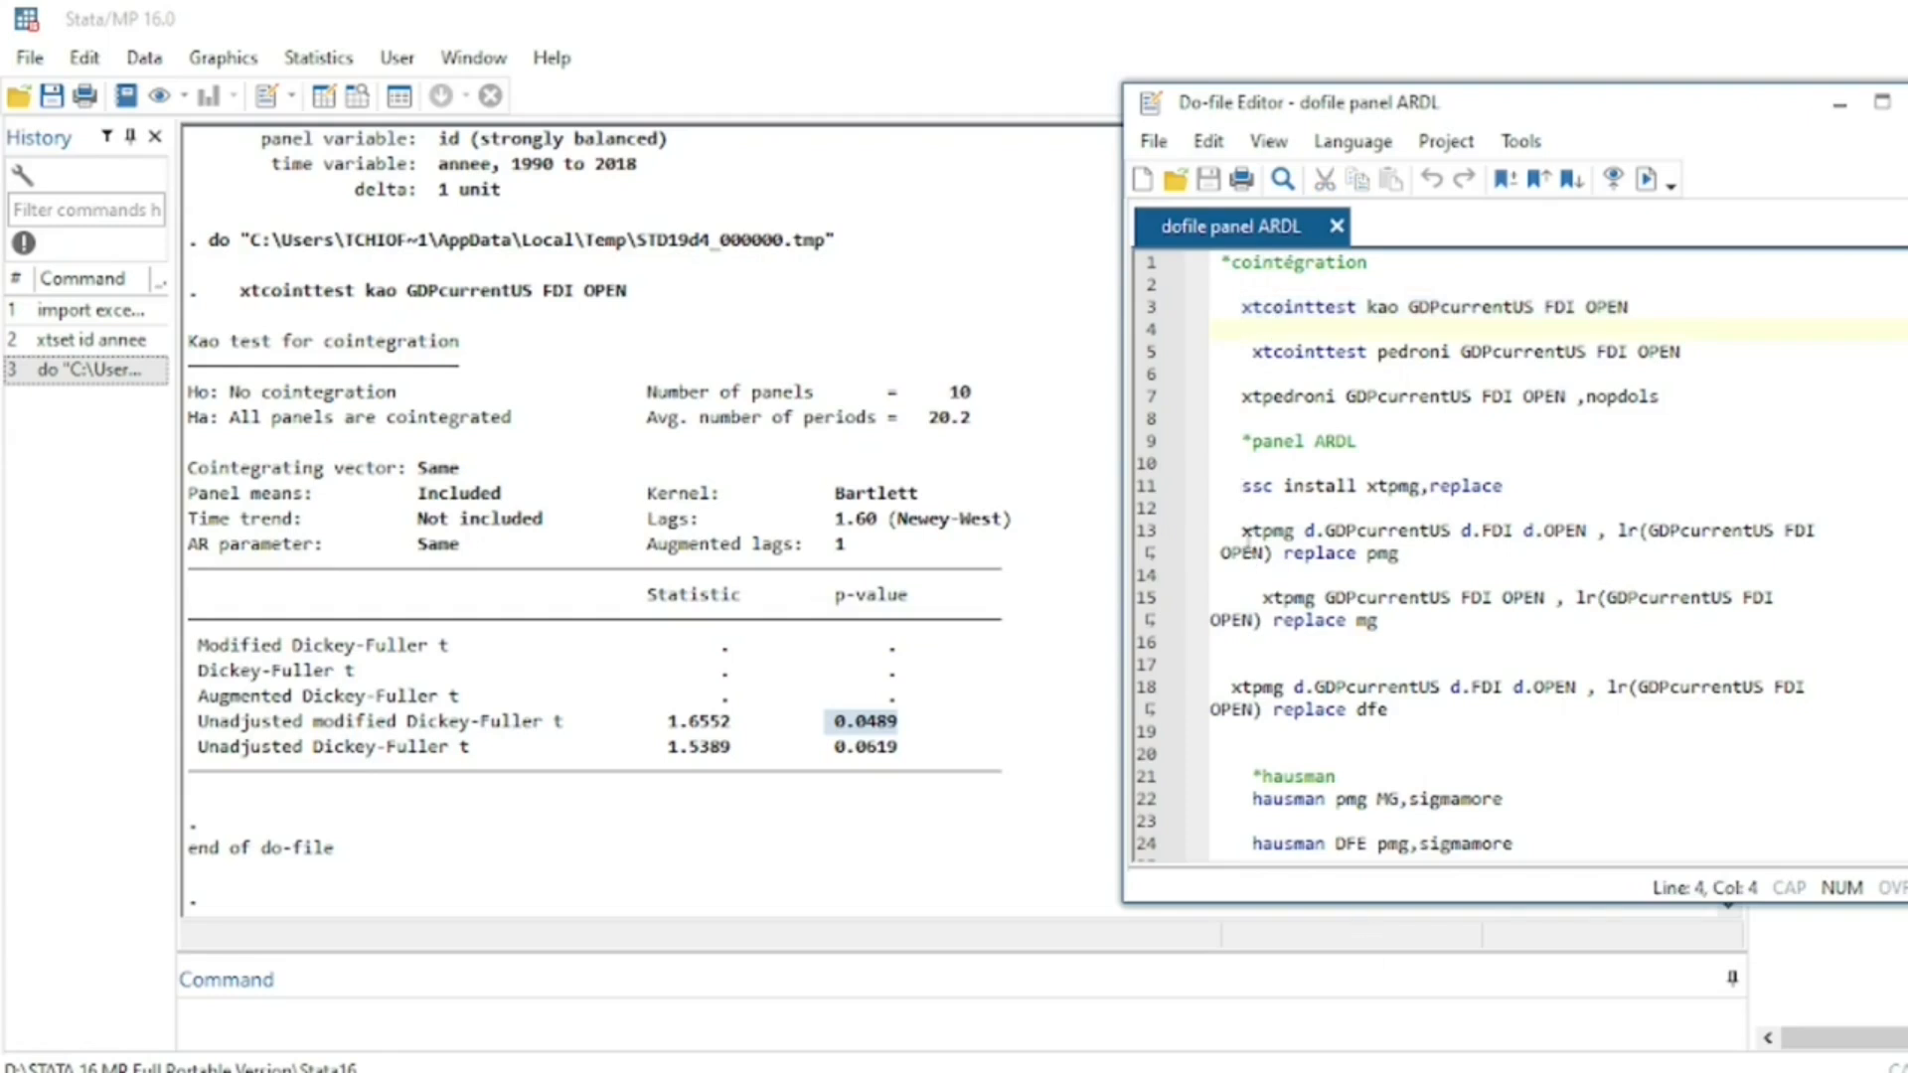
drag(1232, 537, 1437, 552)
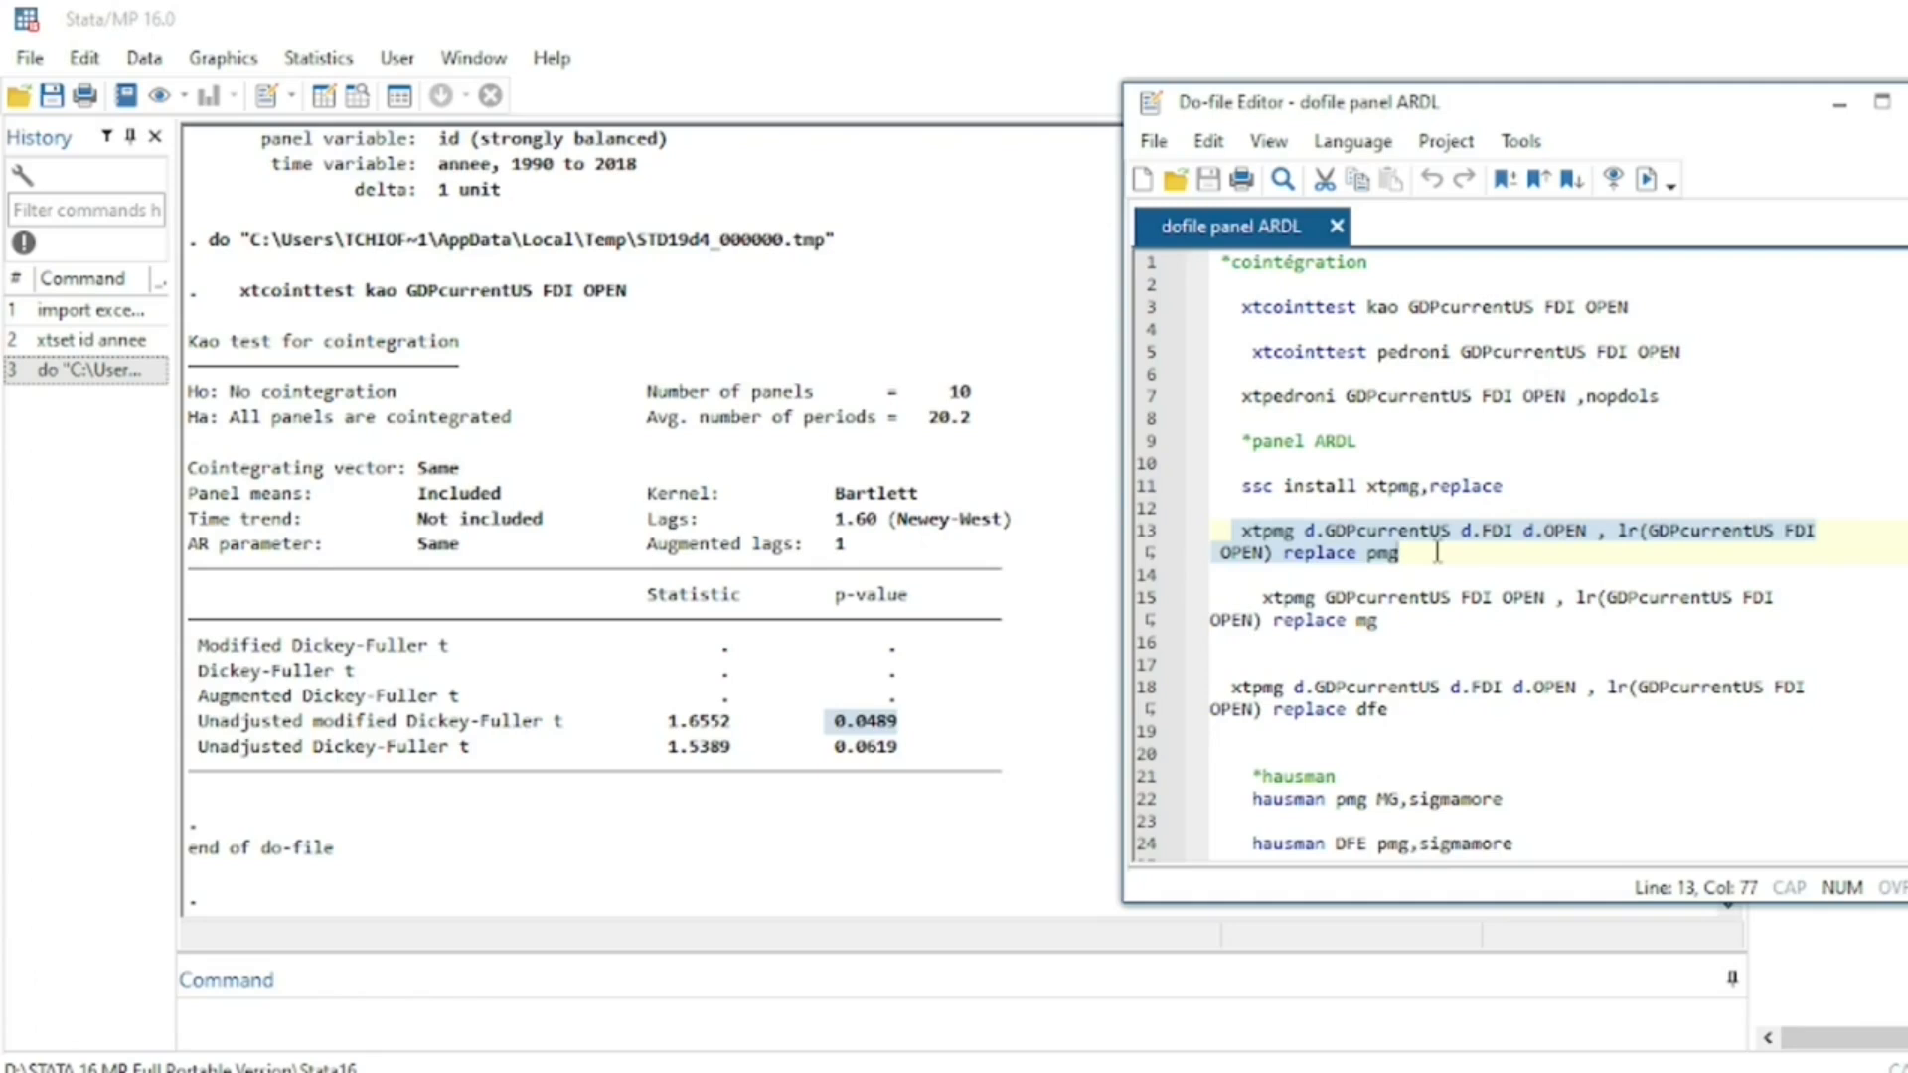
click(1250, 531)
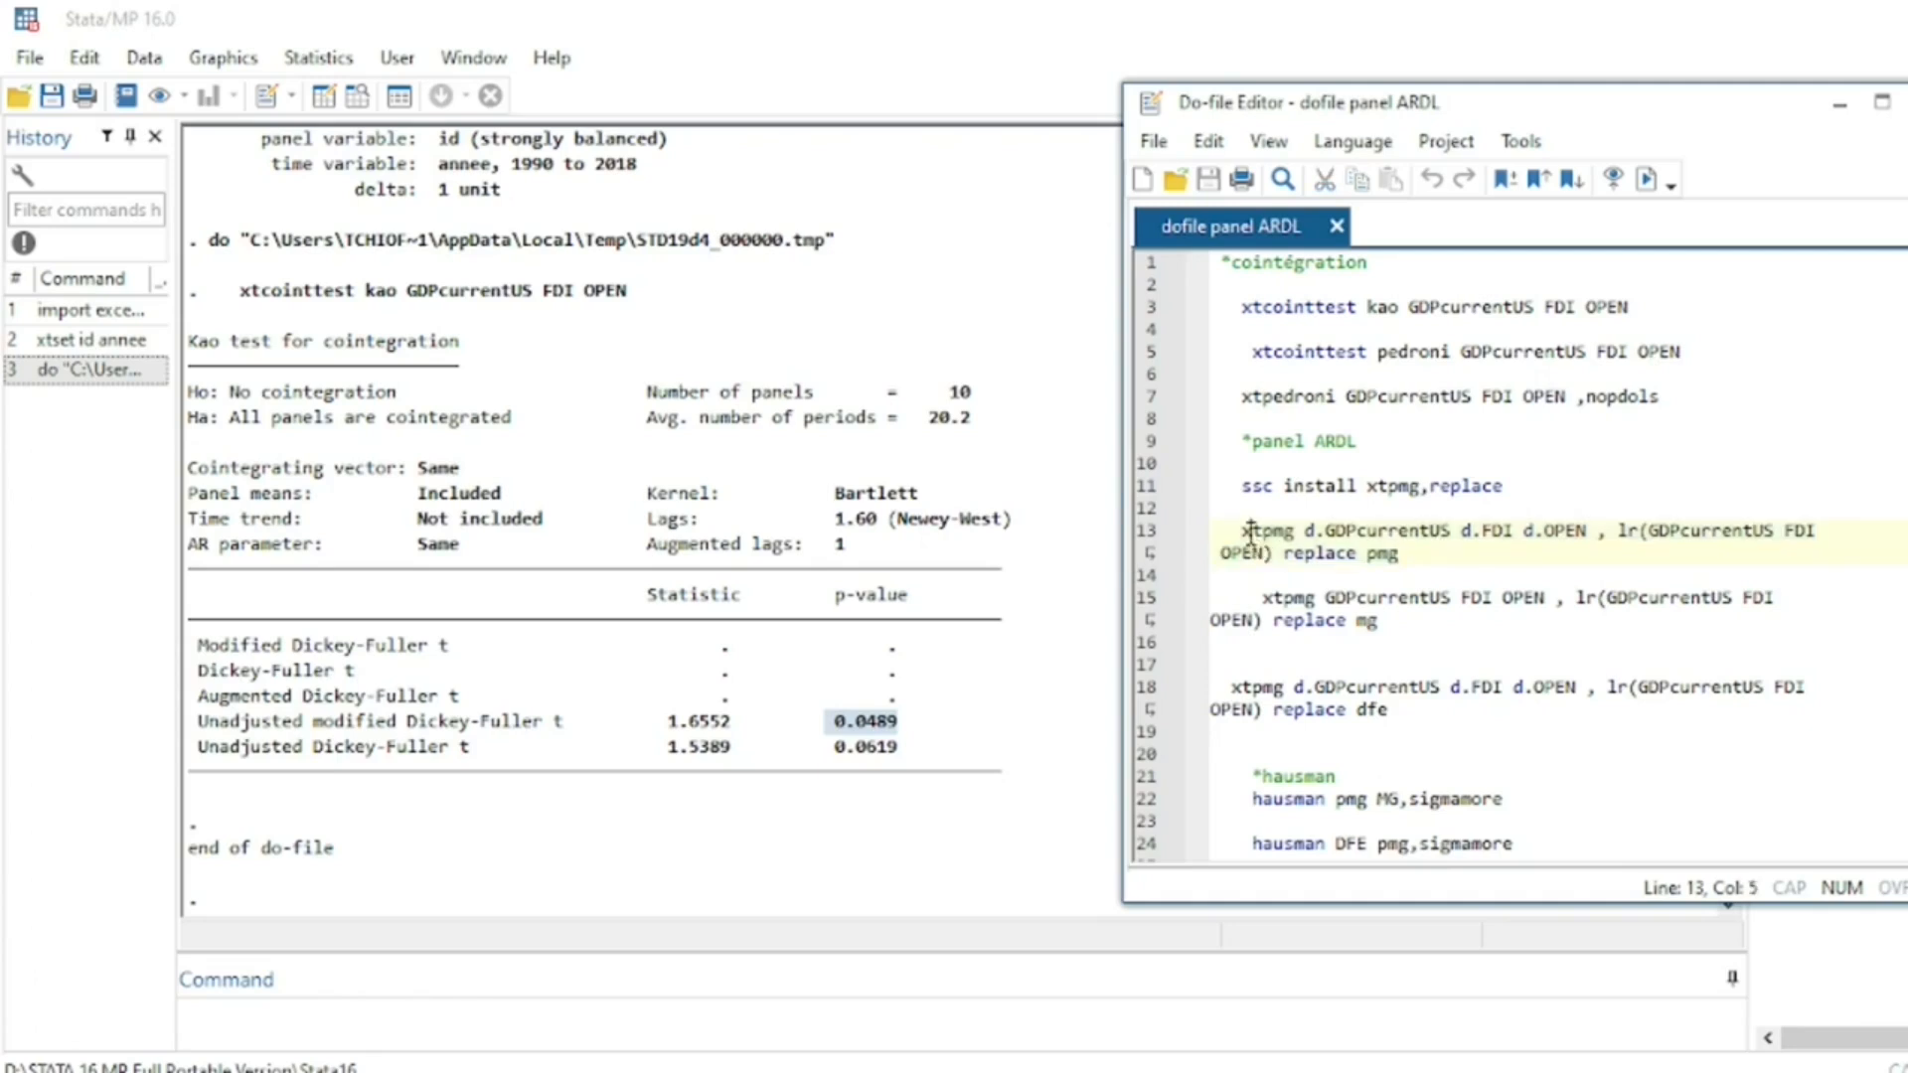
drag(1241, 531, 1282, 528)
drag(1309, 531, 1599, 531)
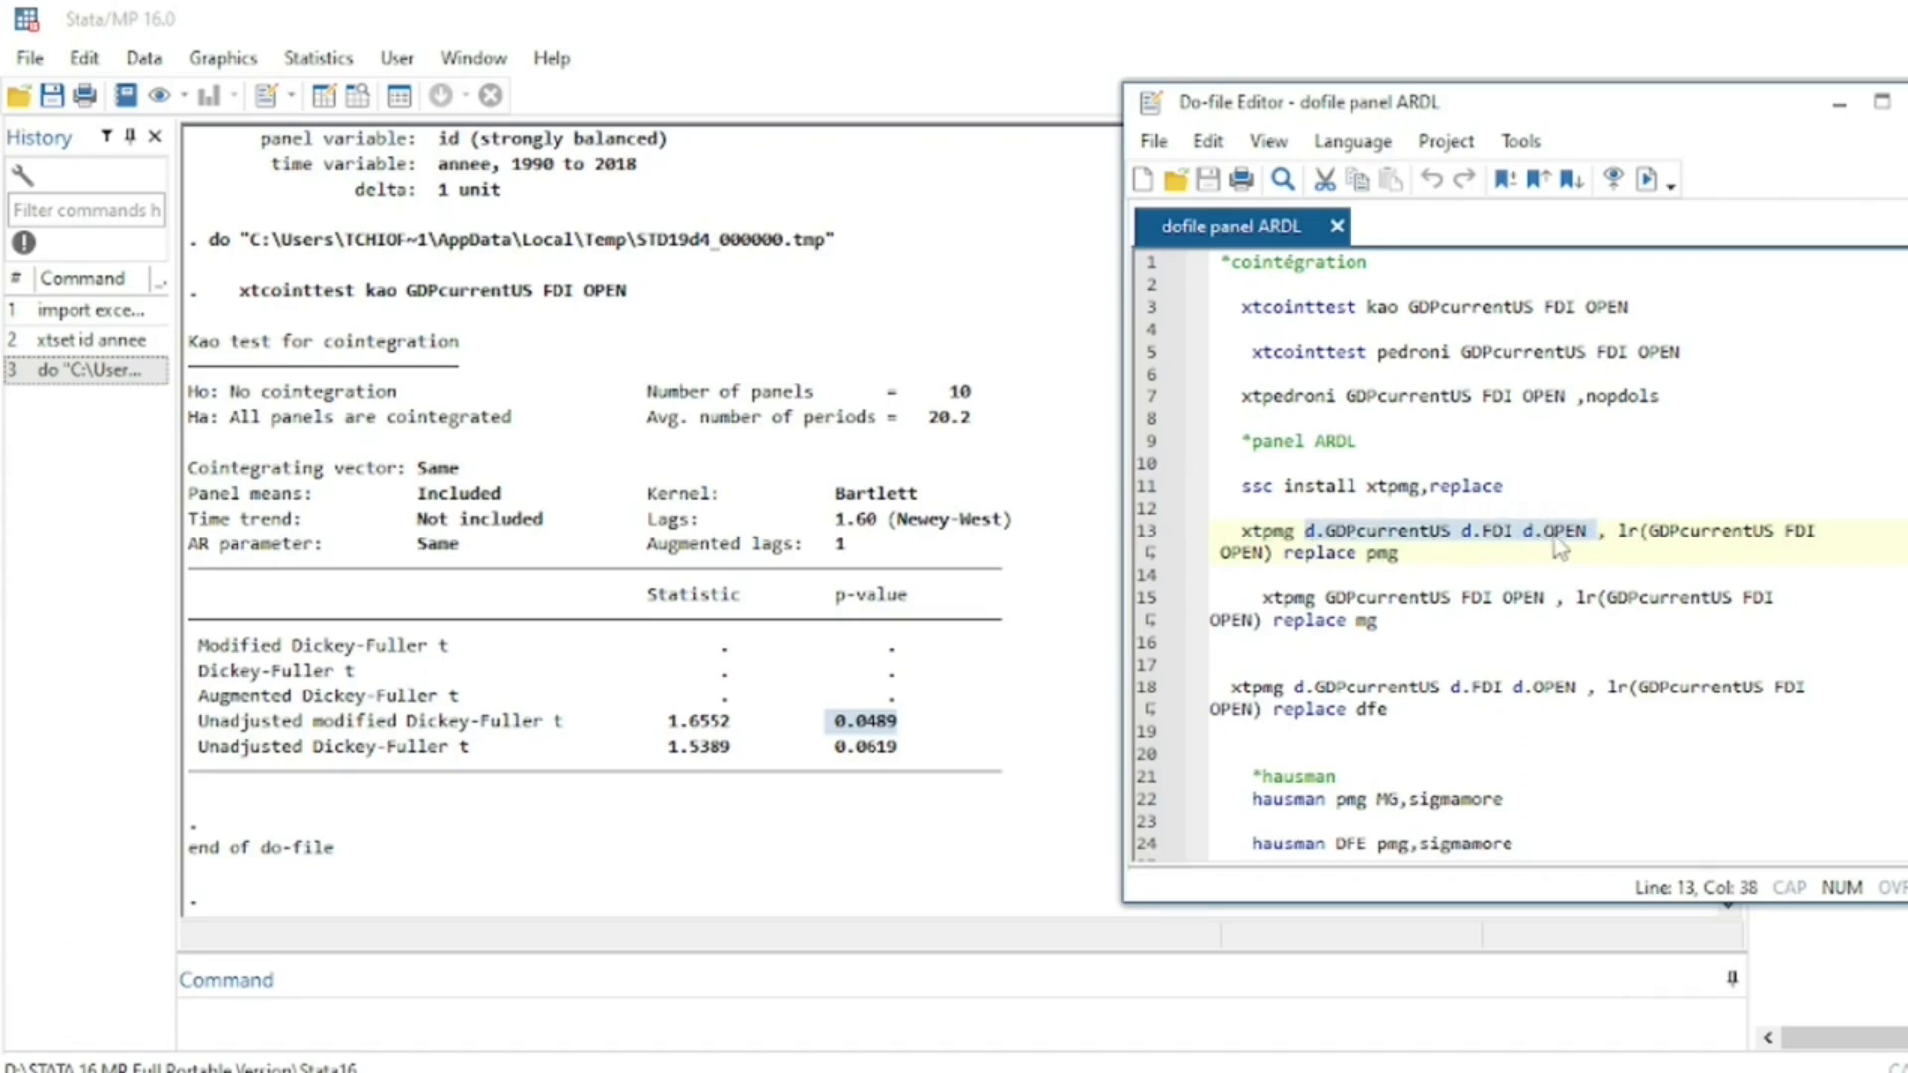
click(1305, 537)
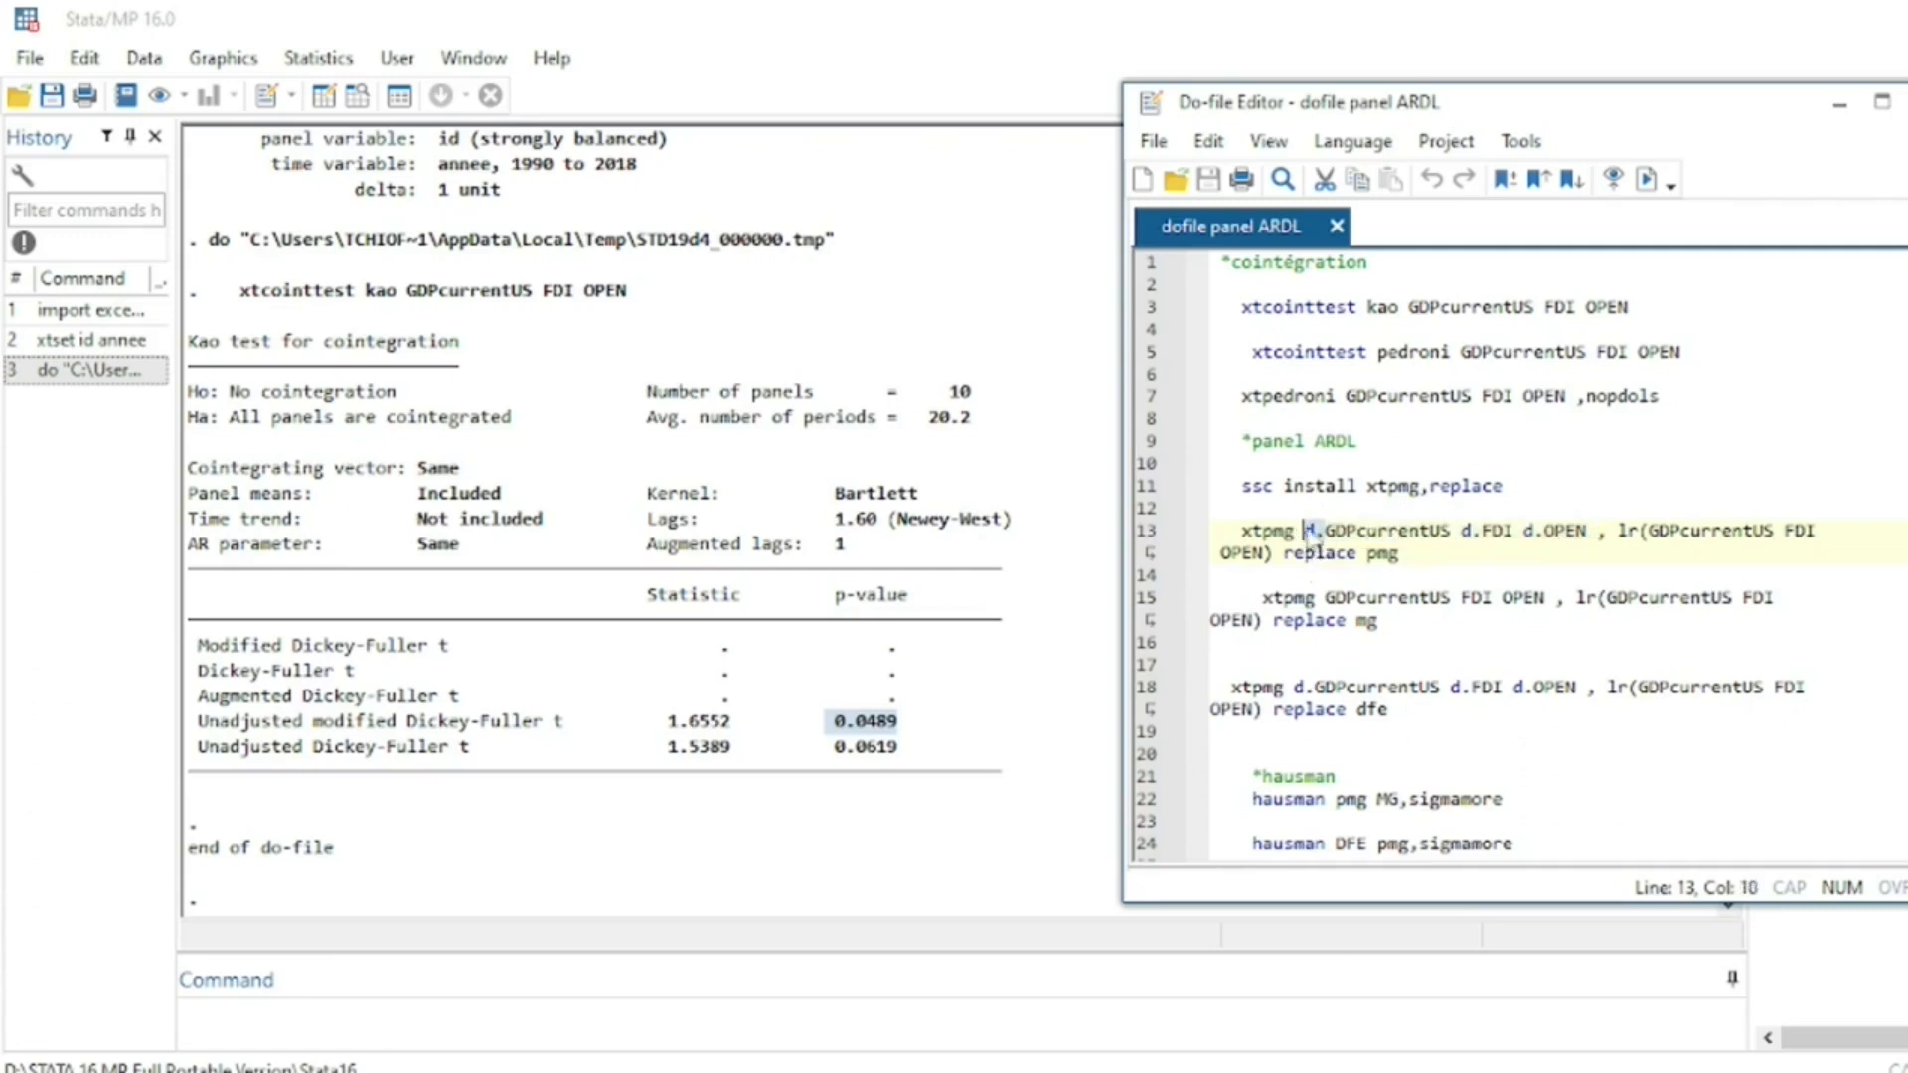
click(1327, 532)
drag(1620, 530, 1277, 554)
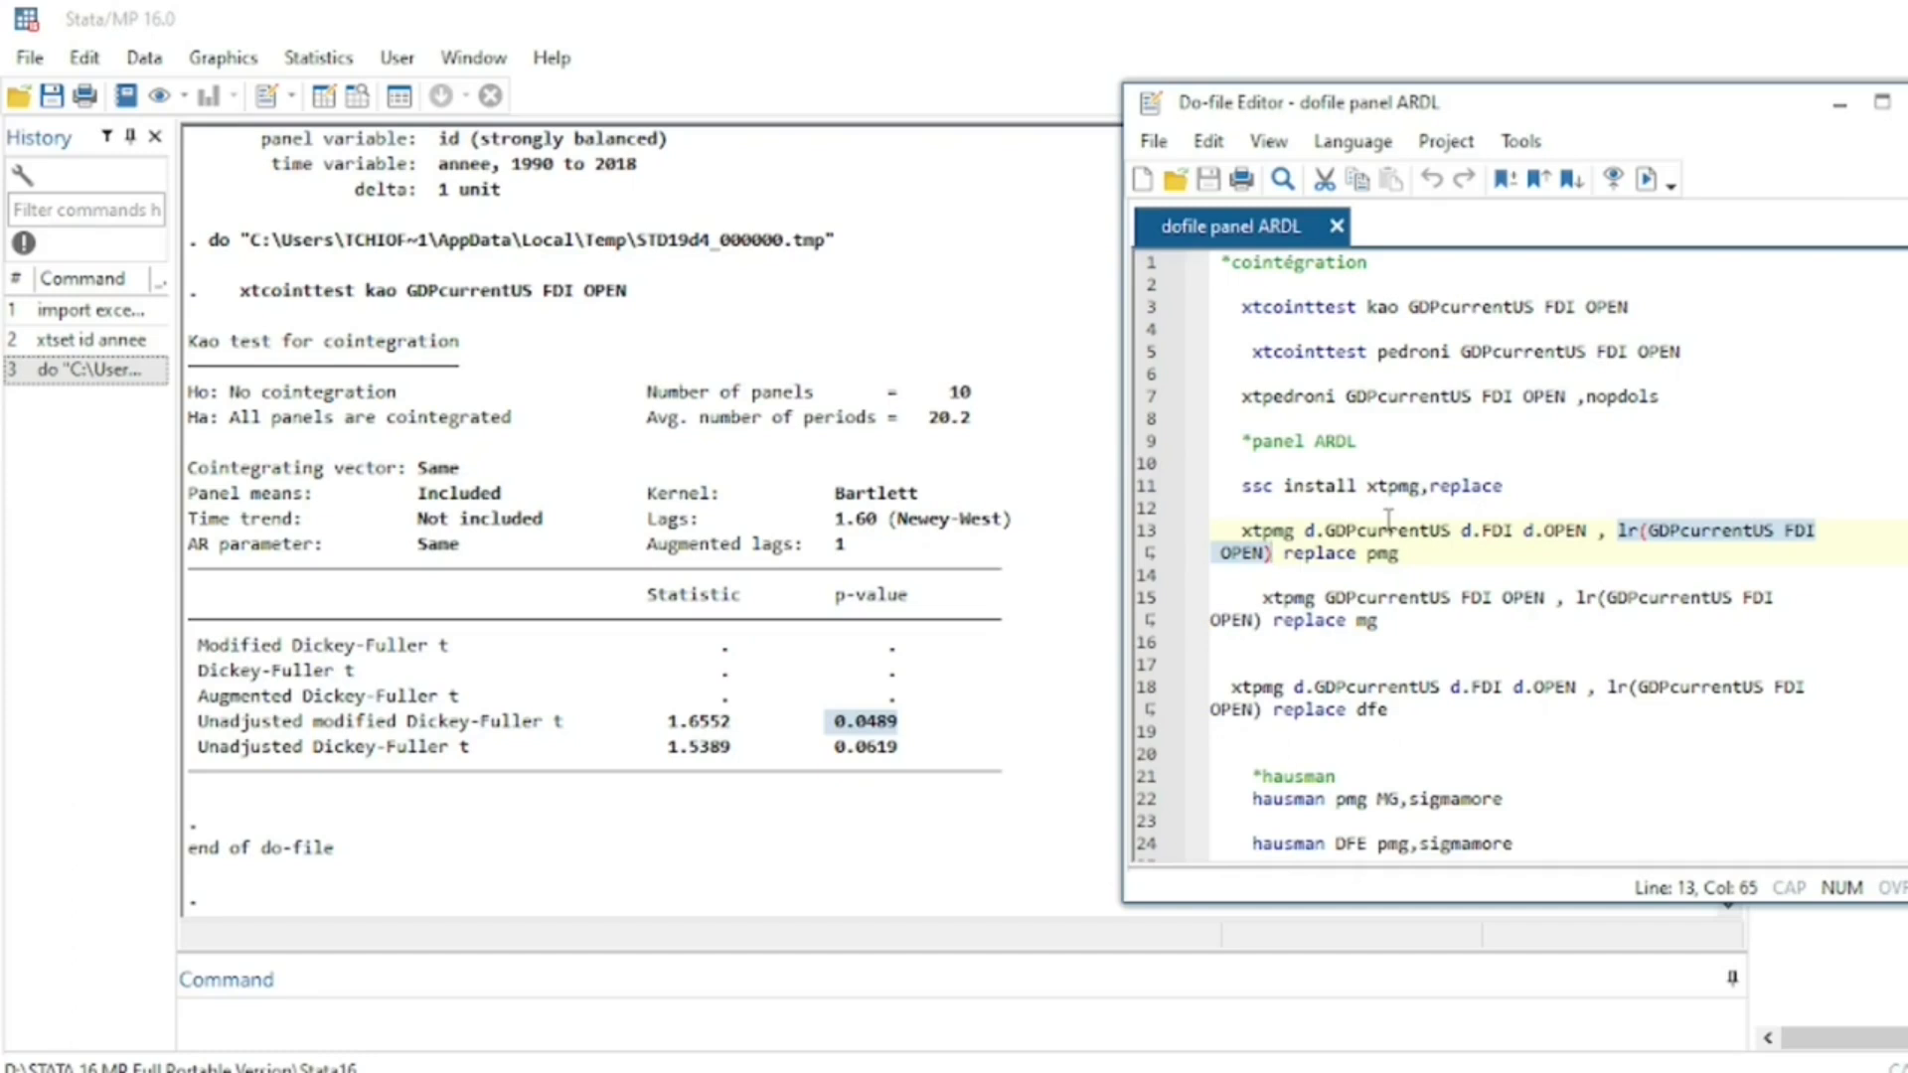
click(1627, 533)
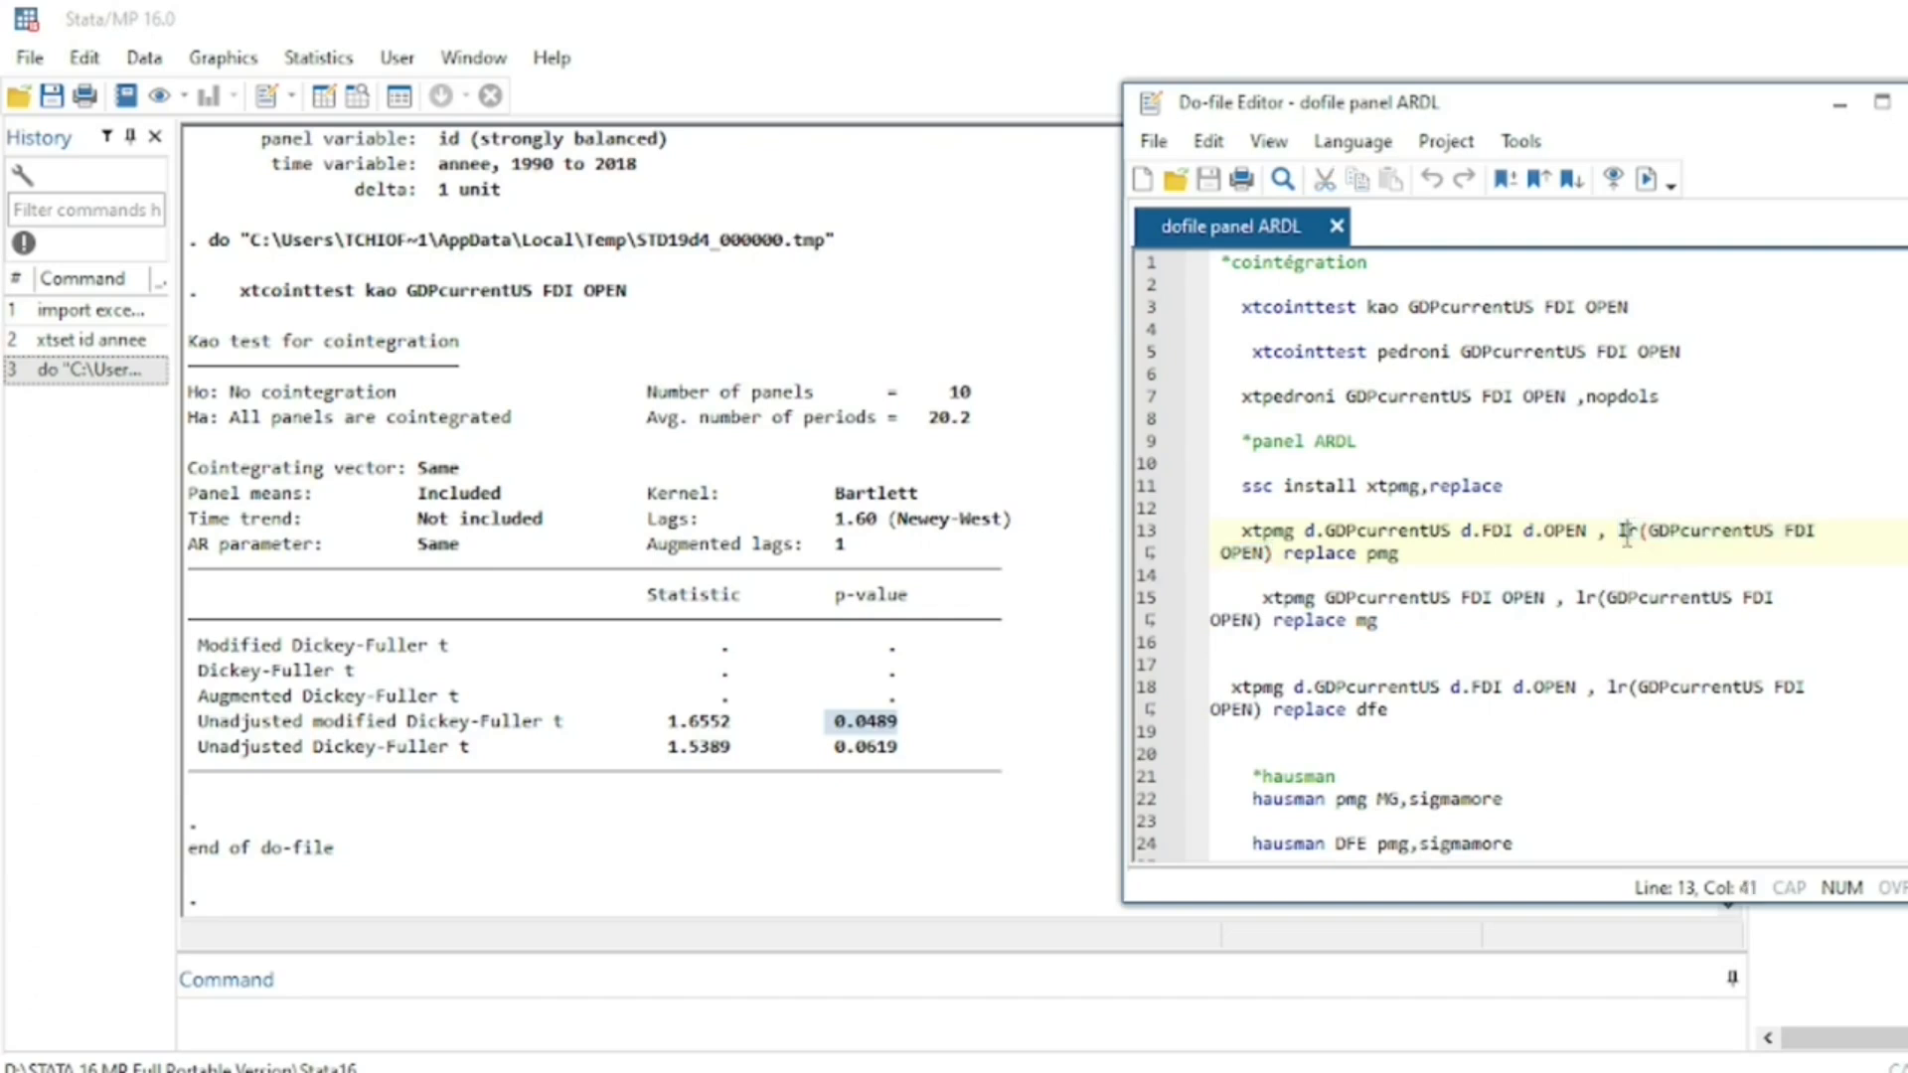
drag(1619, 533, 1648, 537)
drag(1652, 537, 1665, 580)
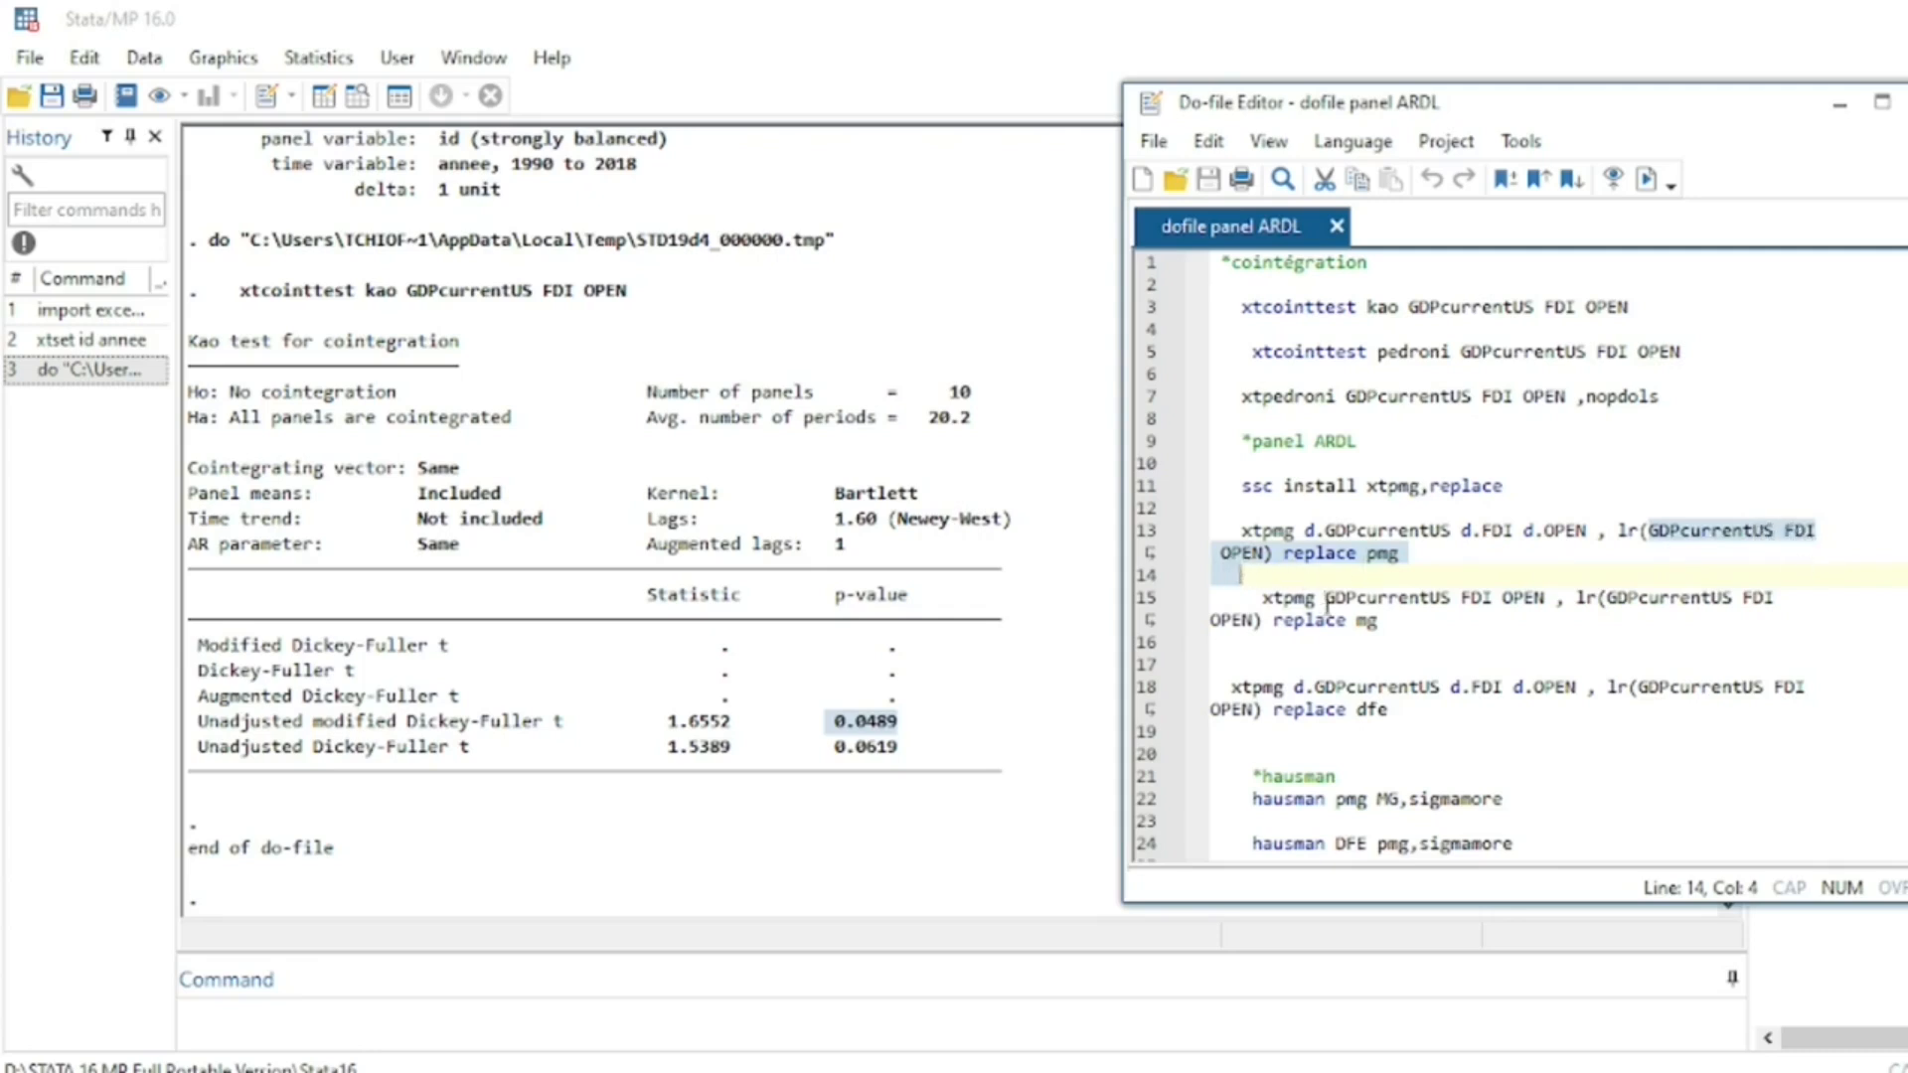
click(1365, 554)
drag(1367, 554, 1397, 557)
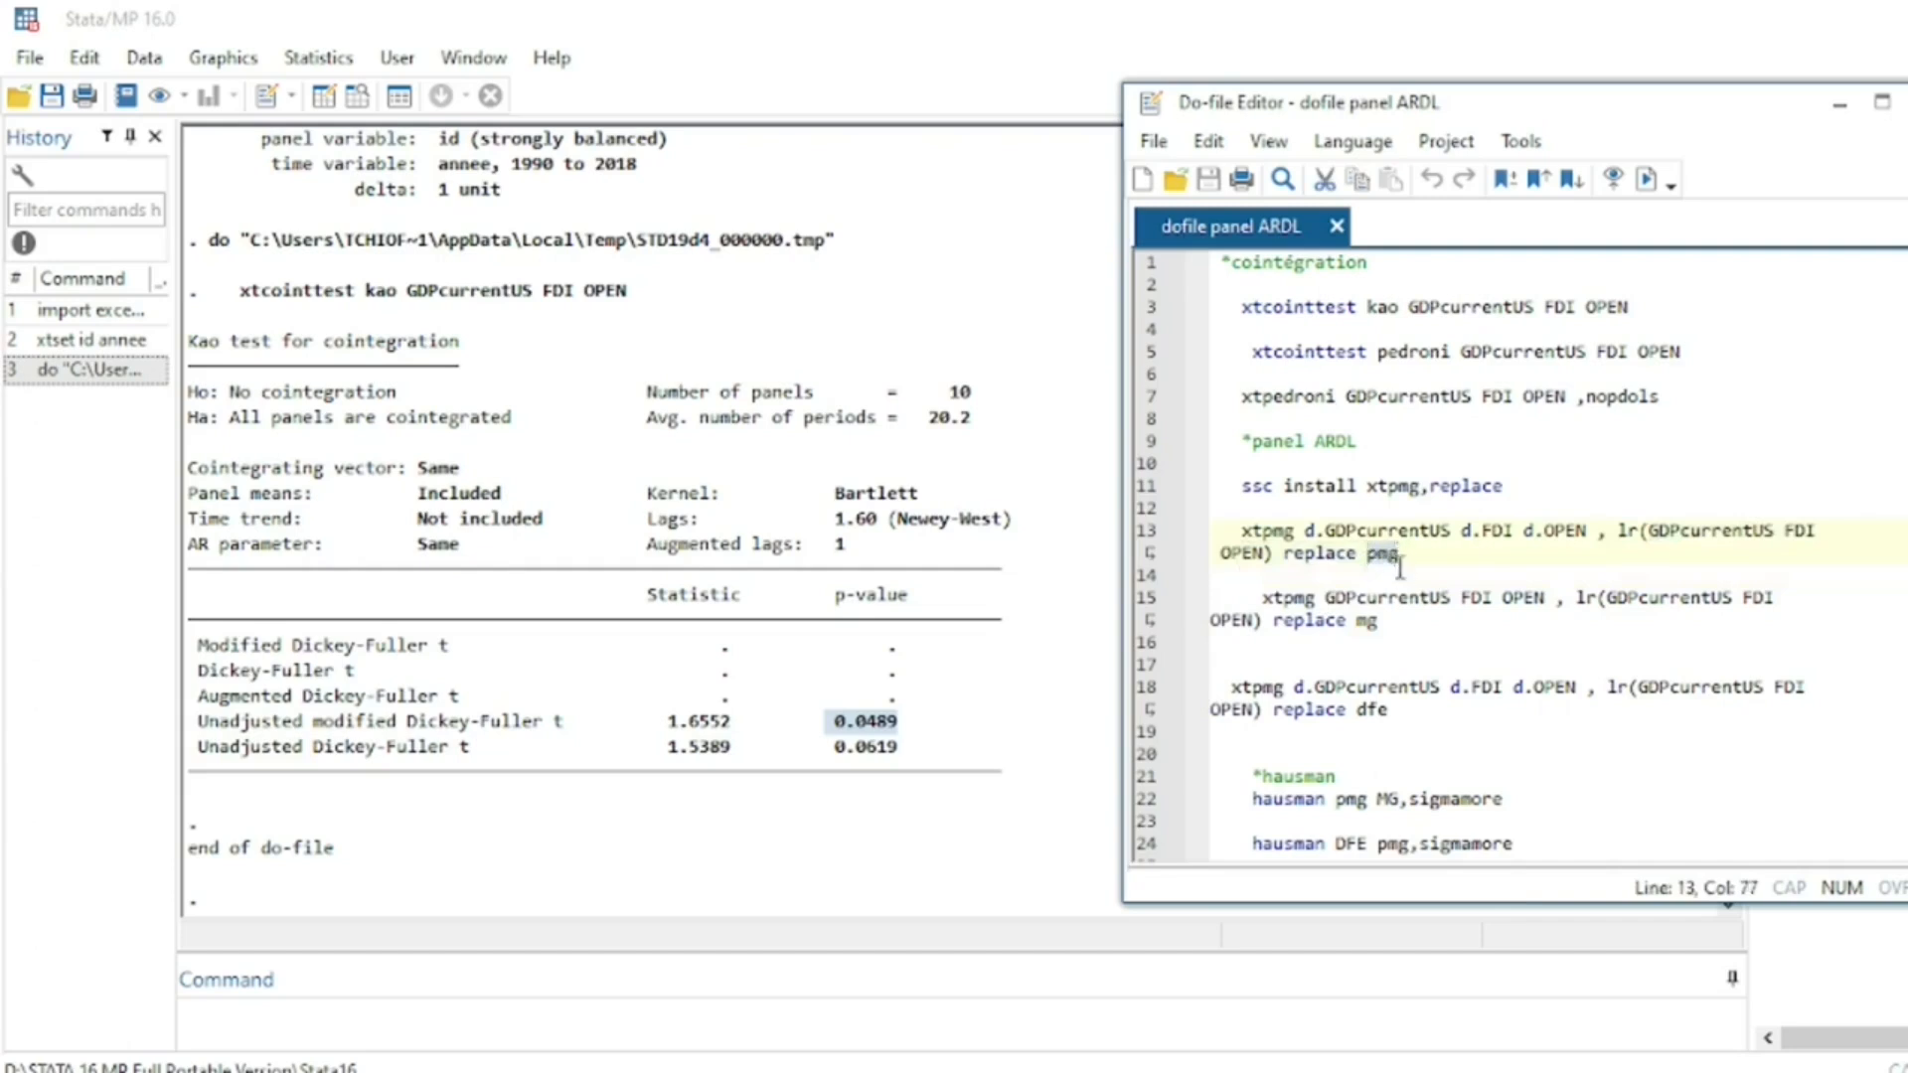
Run only the do-file line "xtpmg d.GDPcurrentUS d.FDI d.OPEN , lr(GDPcurrentUS FDI OPEN) replace pmg" and bring its results into view.
drag(1241, 532, 1400, 555)
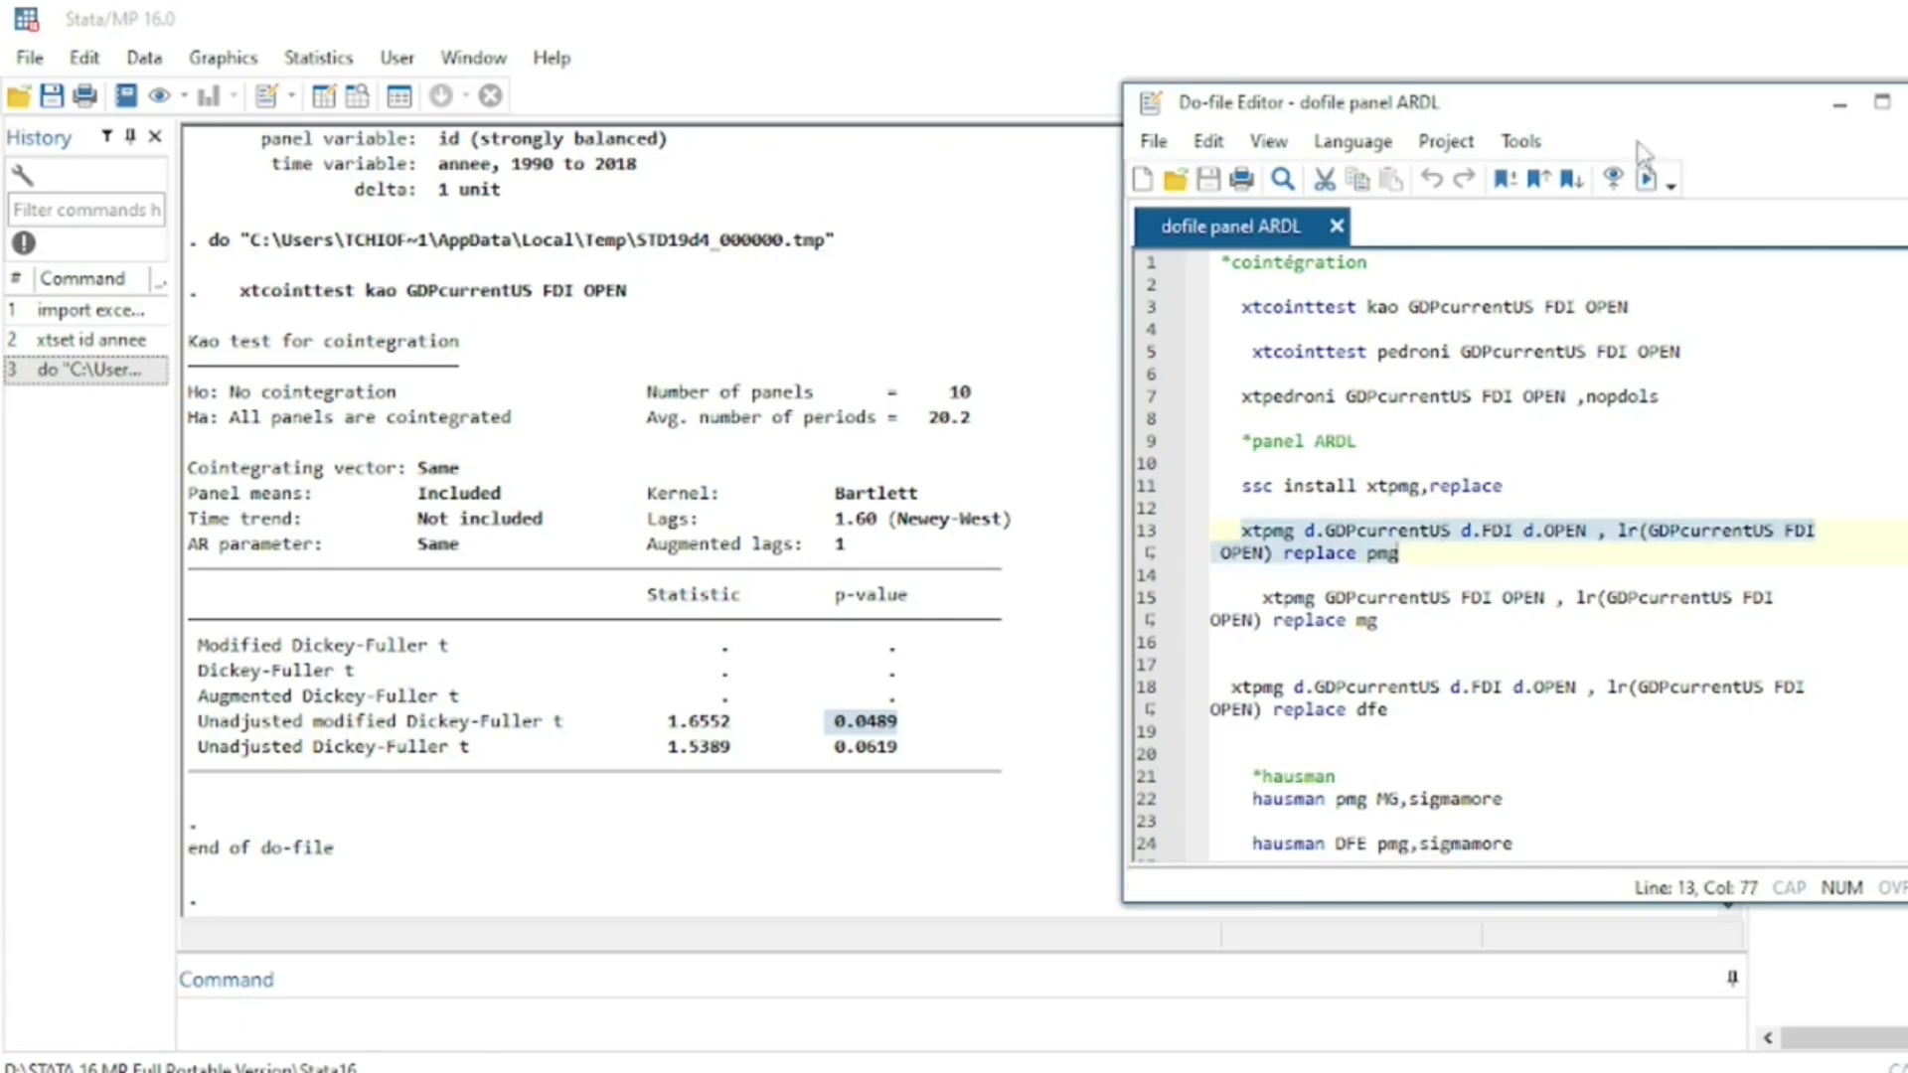
click(1647, 181)
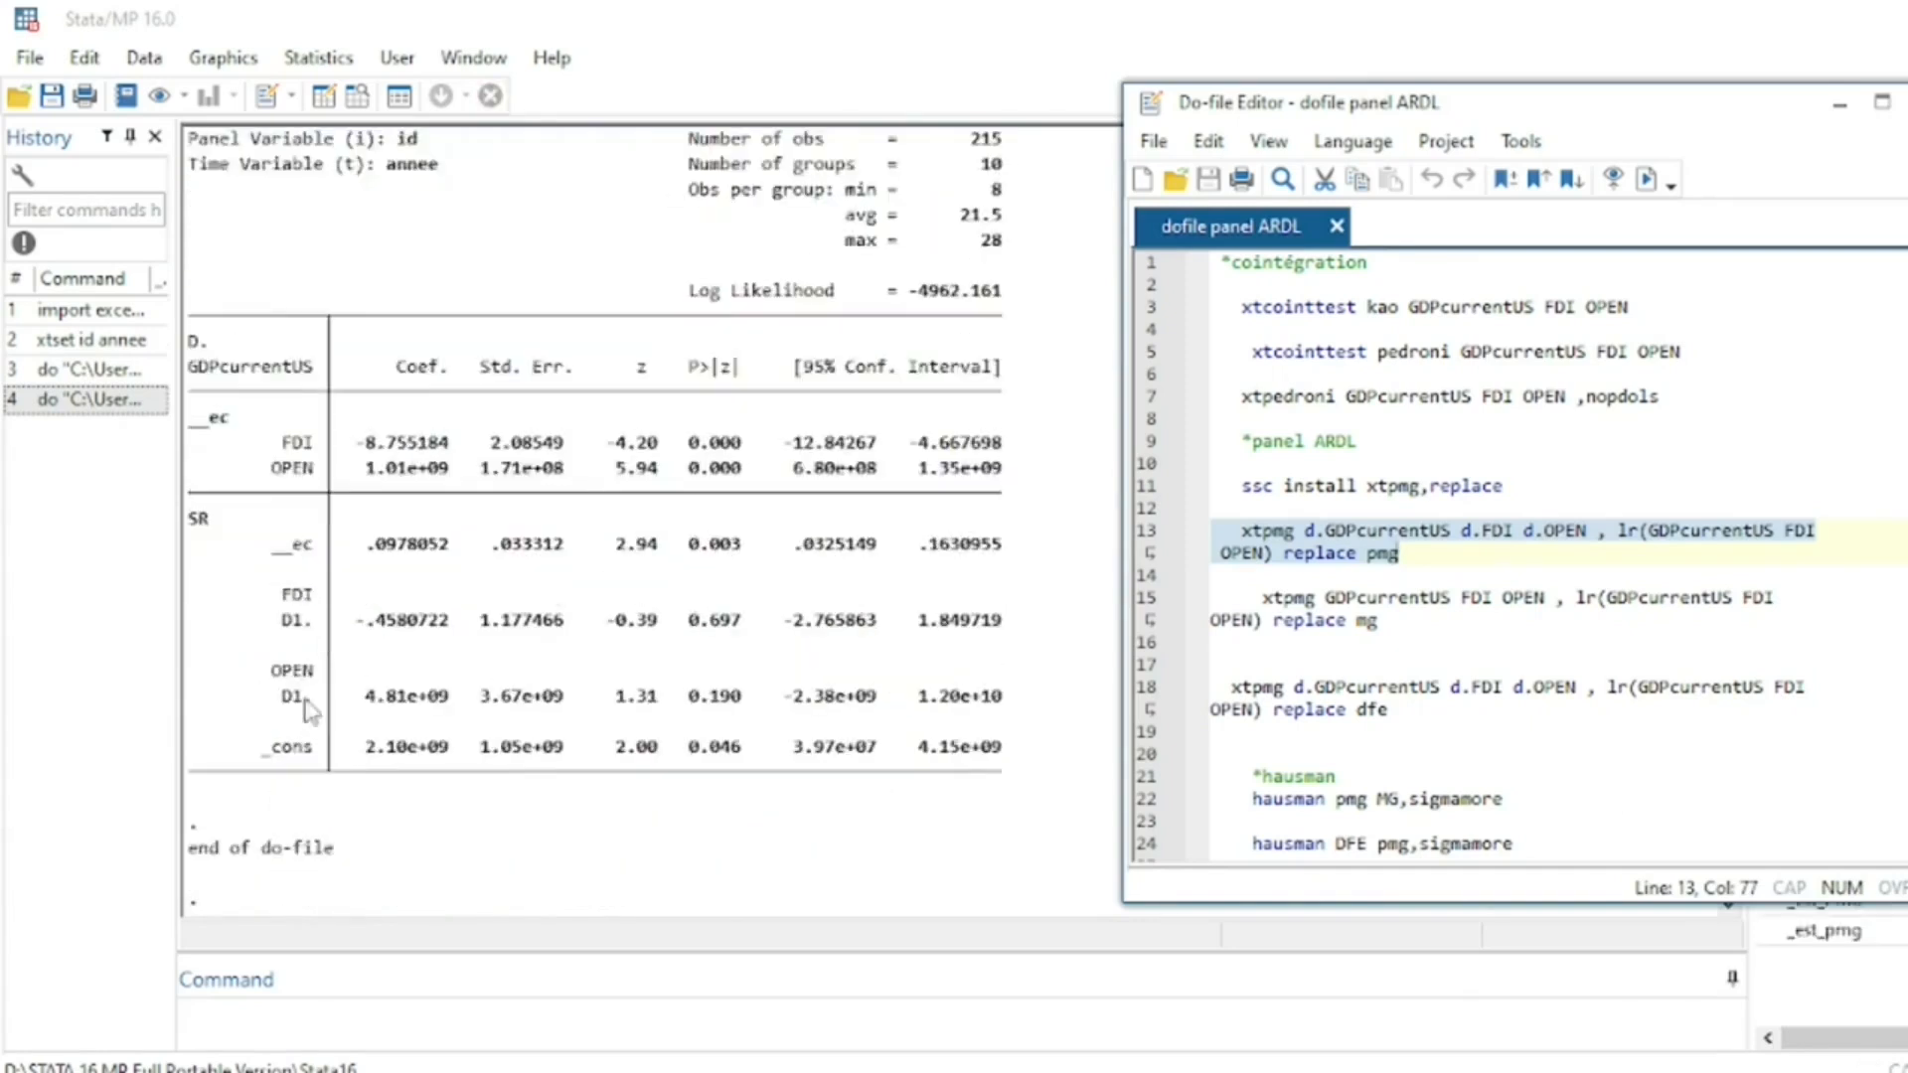
scroll(736, 651, up, 3)
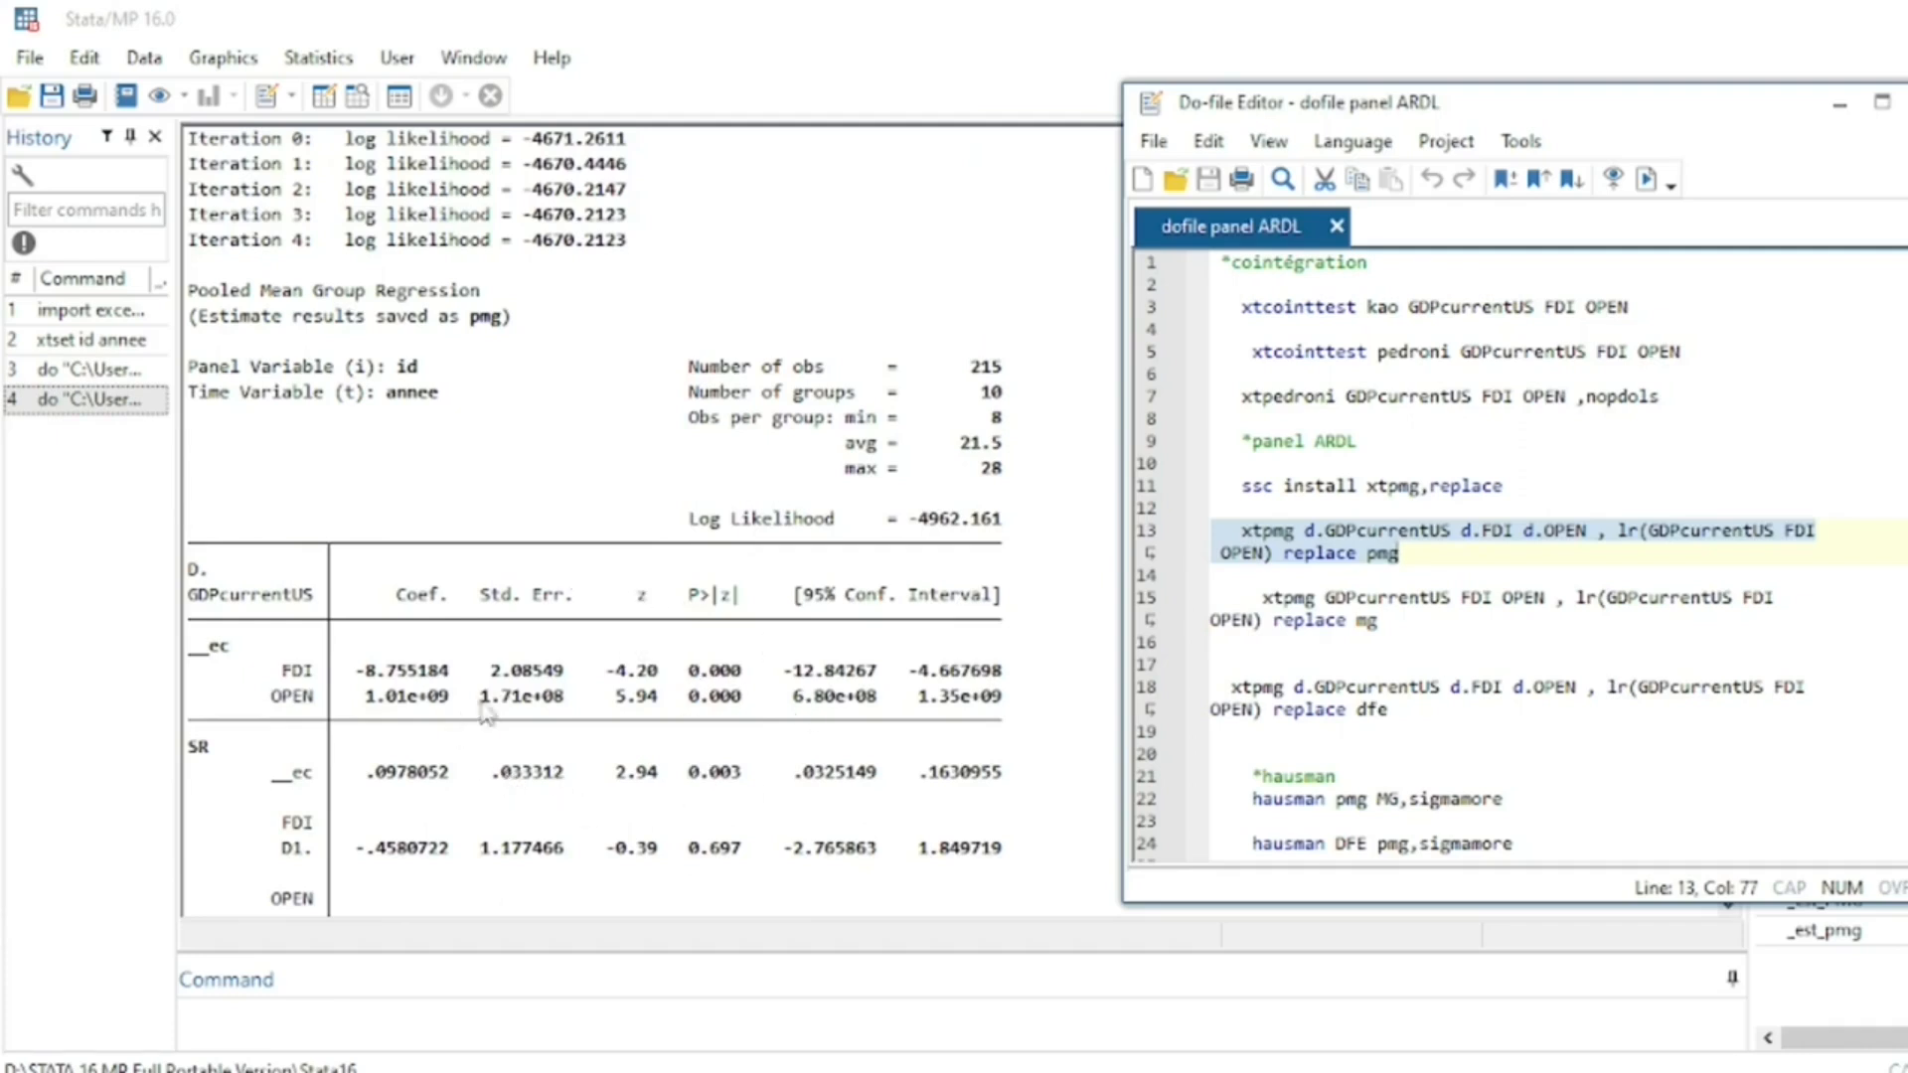
Examine the PMG long-run FDI and OPEN estimates and the short-run error-correction term's coefficient and p-value.
click(352, 682)
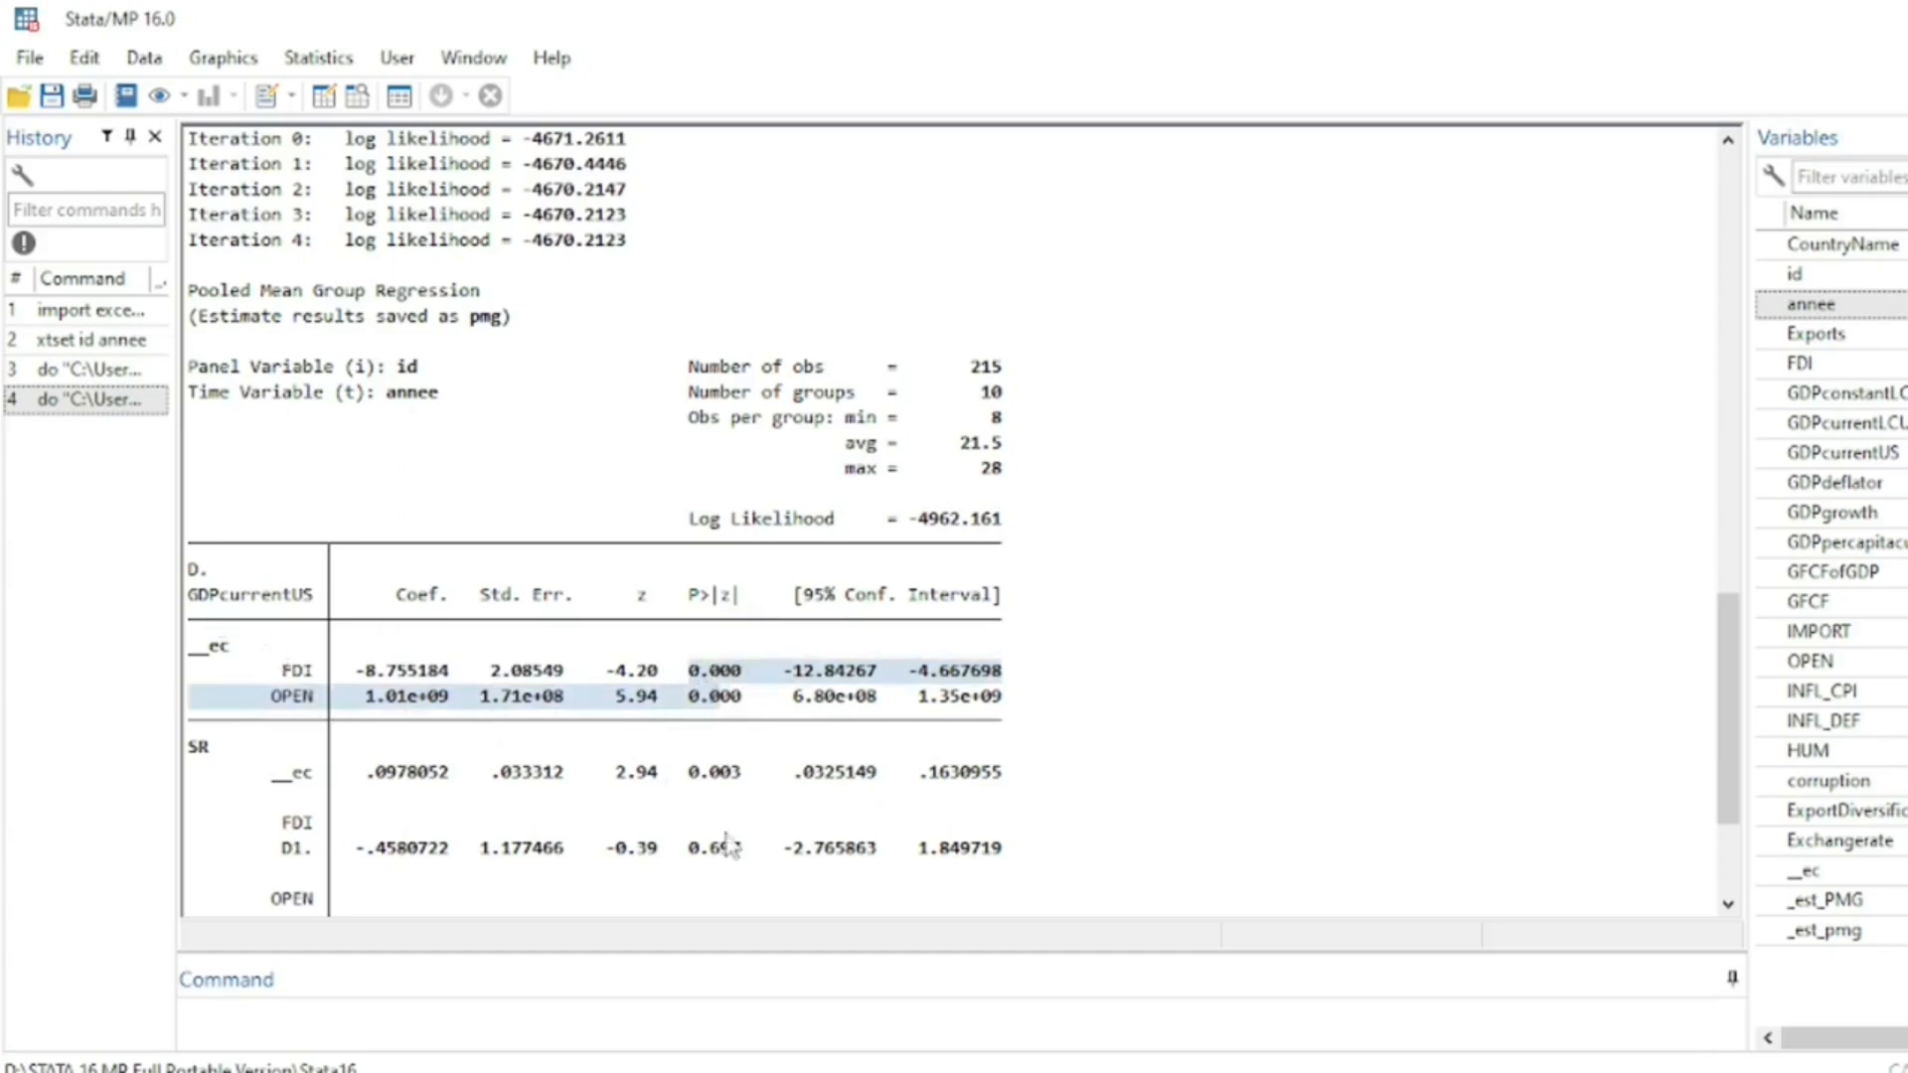
scroll(730, 845, down, 3)
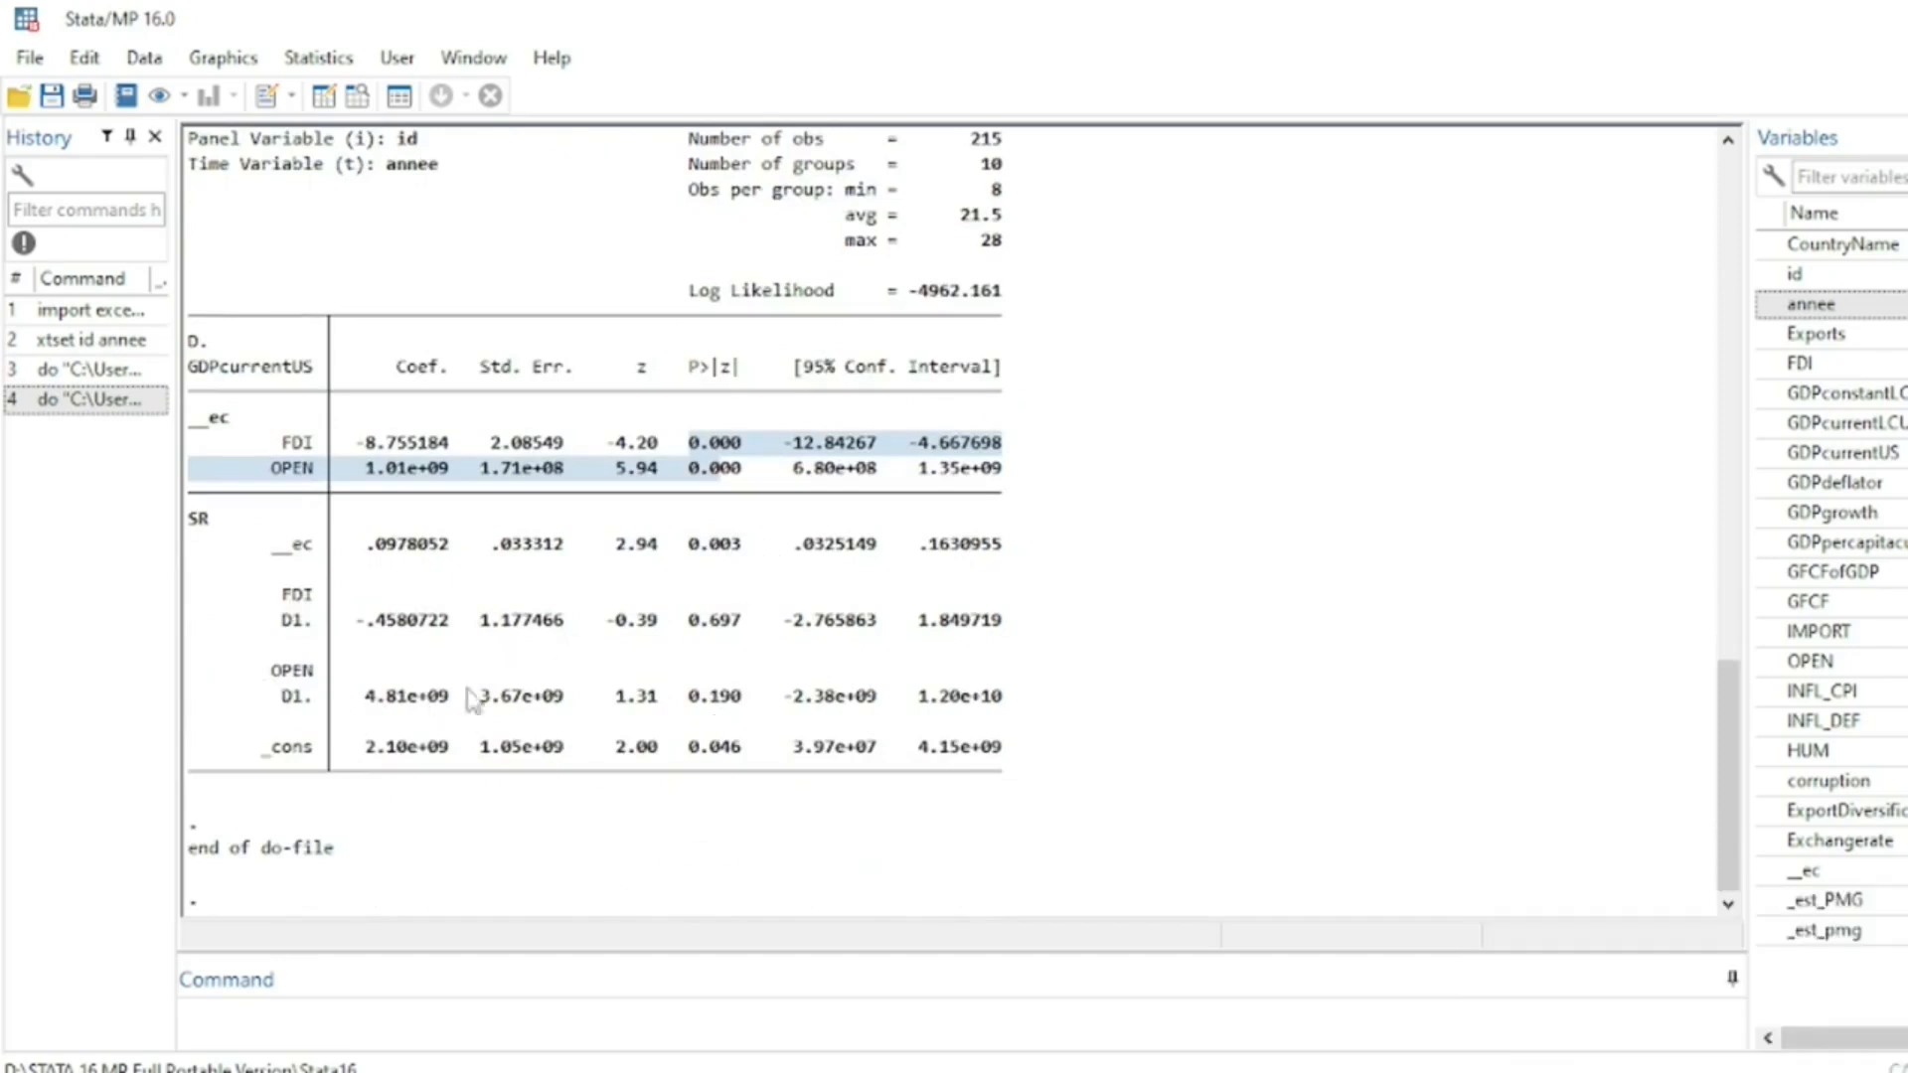
drag(693, 549, 755, 548)
drag(359, 549, 465, 550)
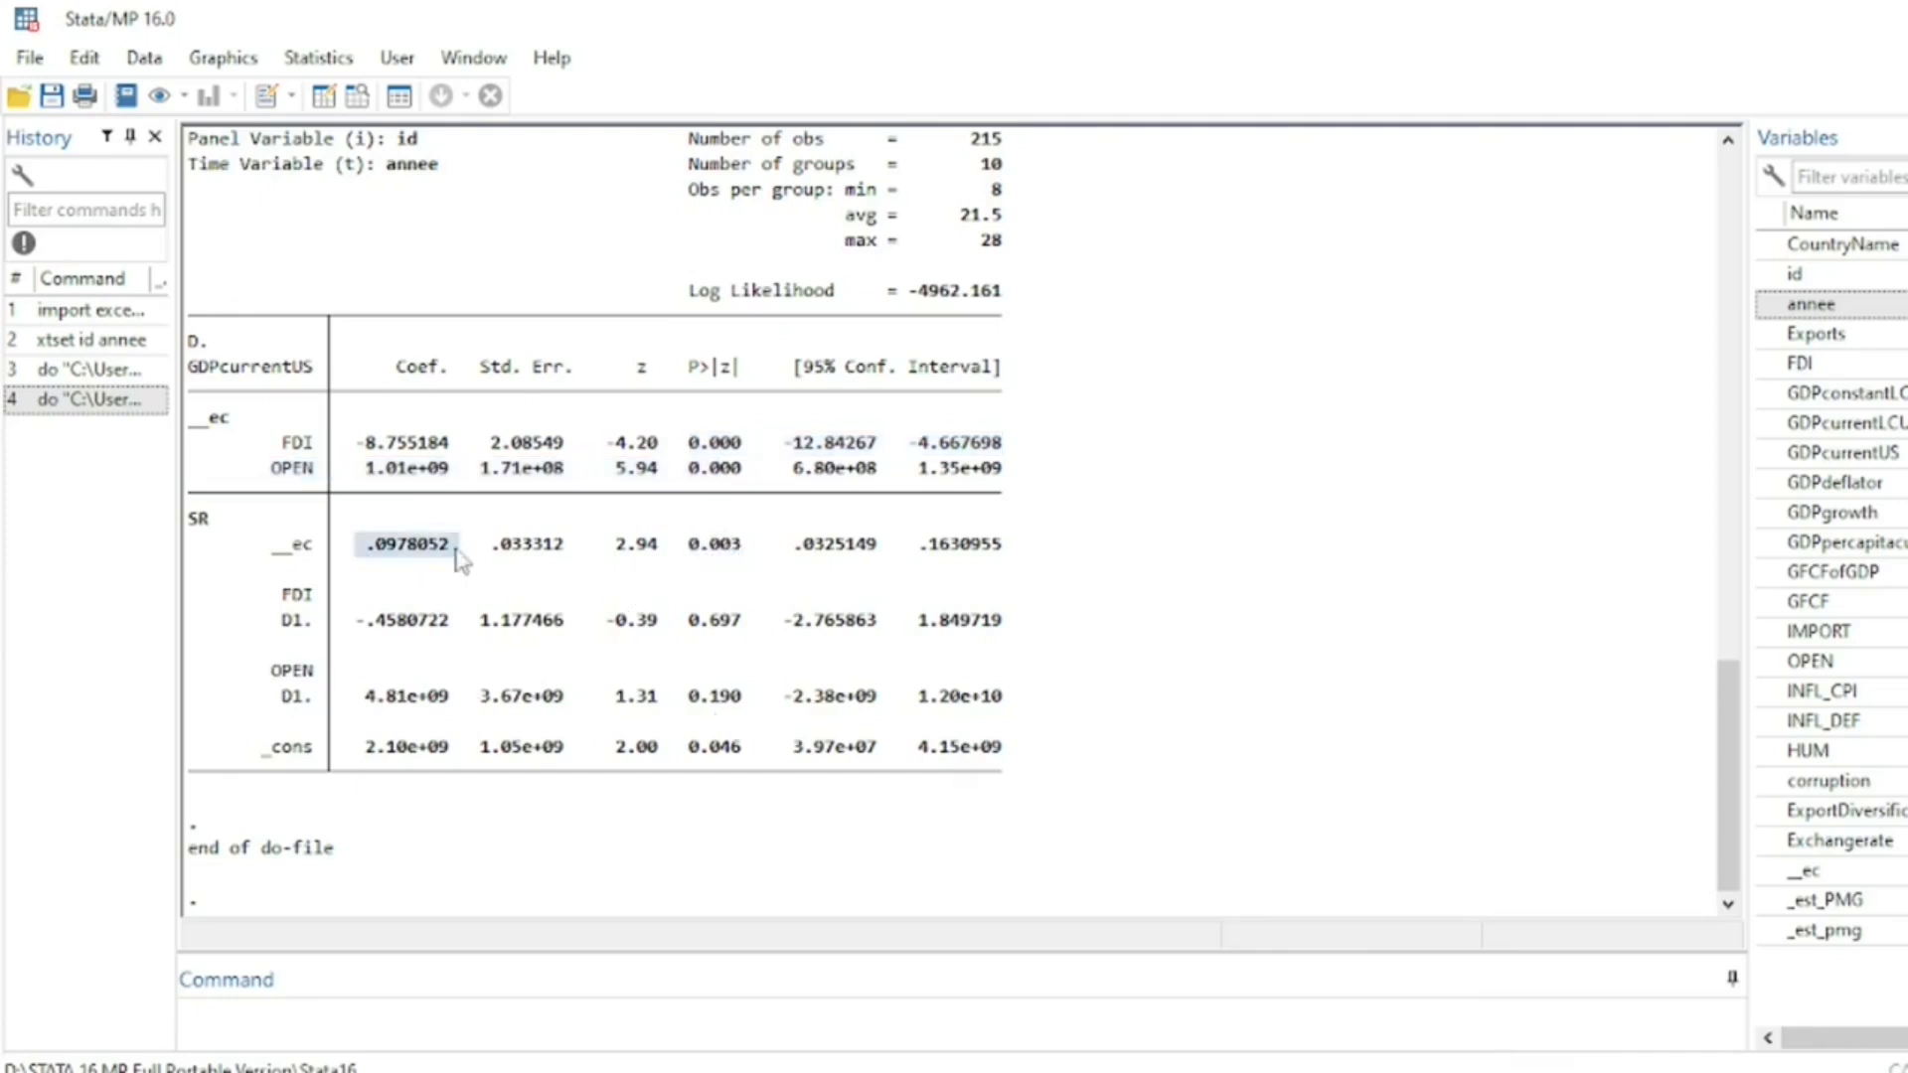
scroll(980, 865, up, 1)
Try to estimate the mean group model with only the do-file line "xtpmg GDPcurrentUS FDI OPEN , lr(GDPcurrentUS FDI OPEN) replace mg".
key(alt+Tab)
drag(1248, 600, 1242, 644)
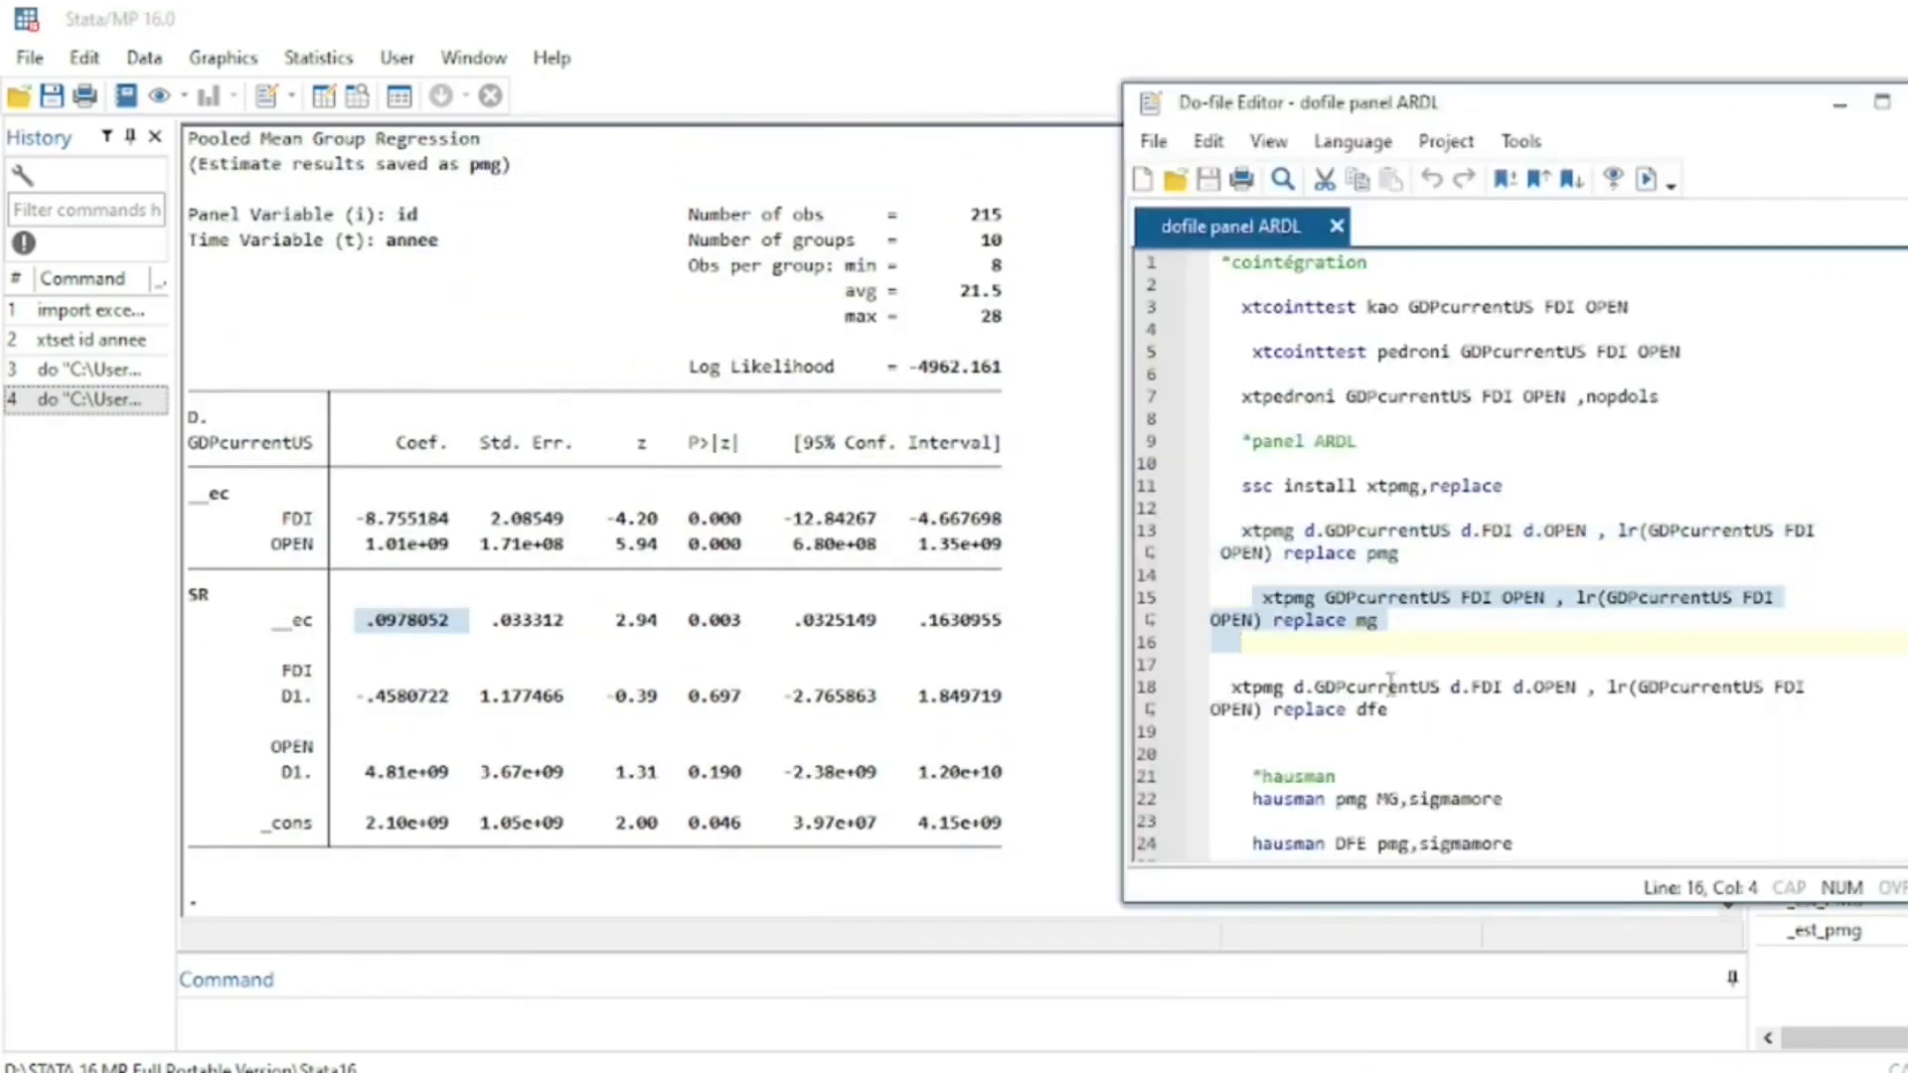
click(1379, 623)
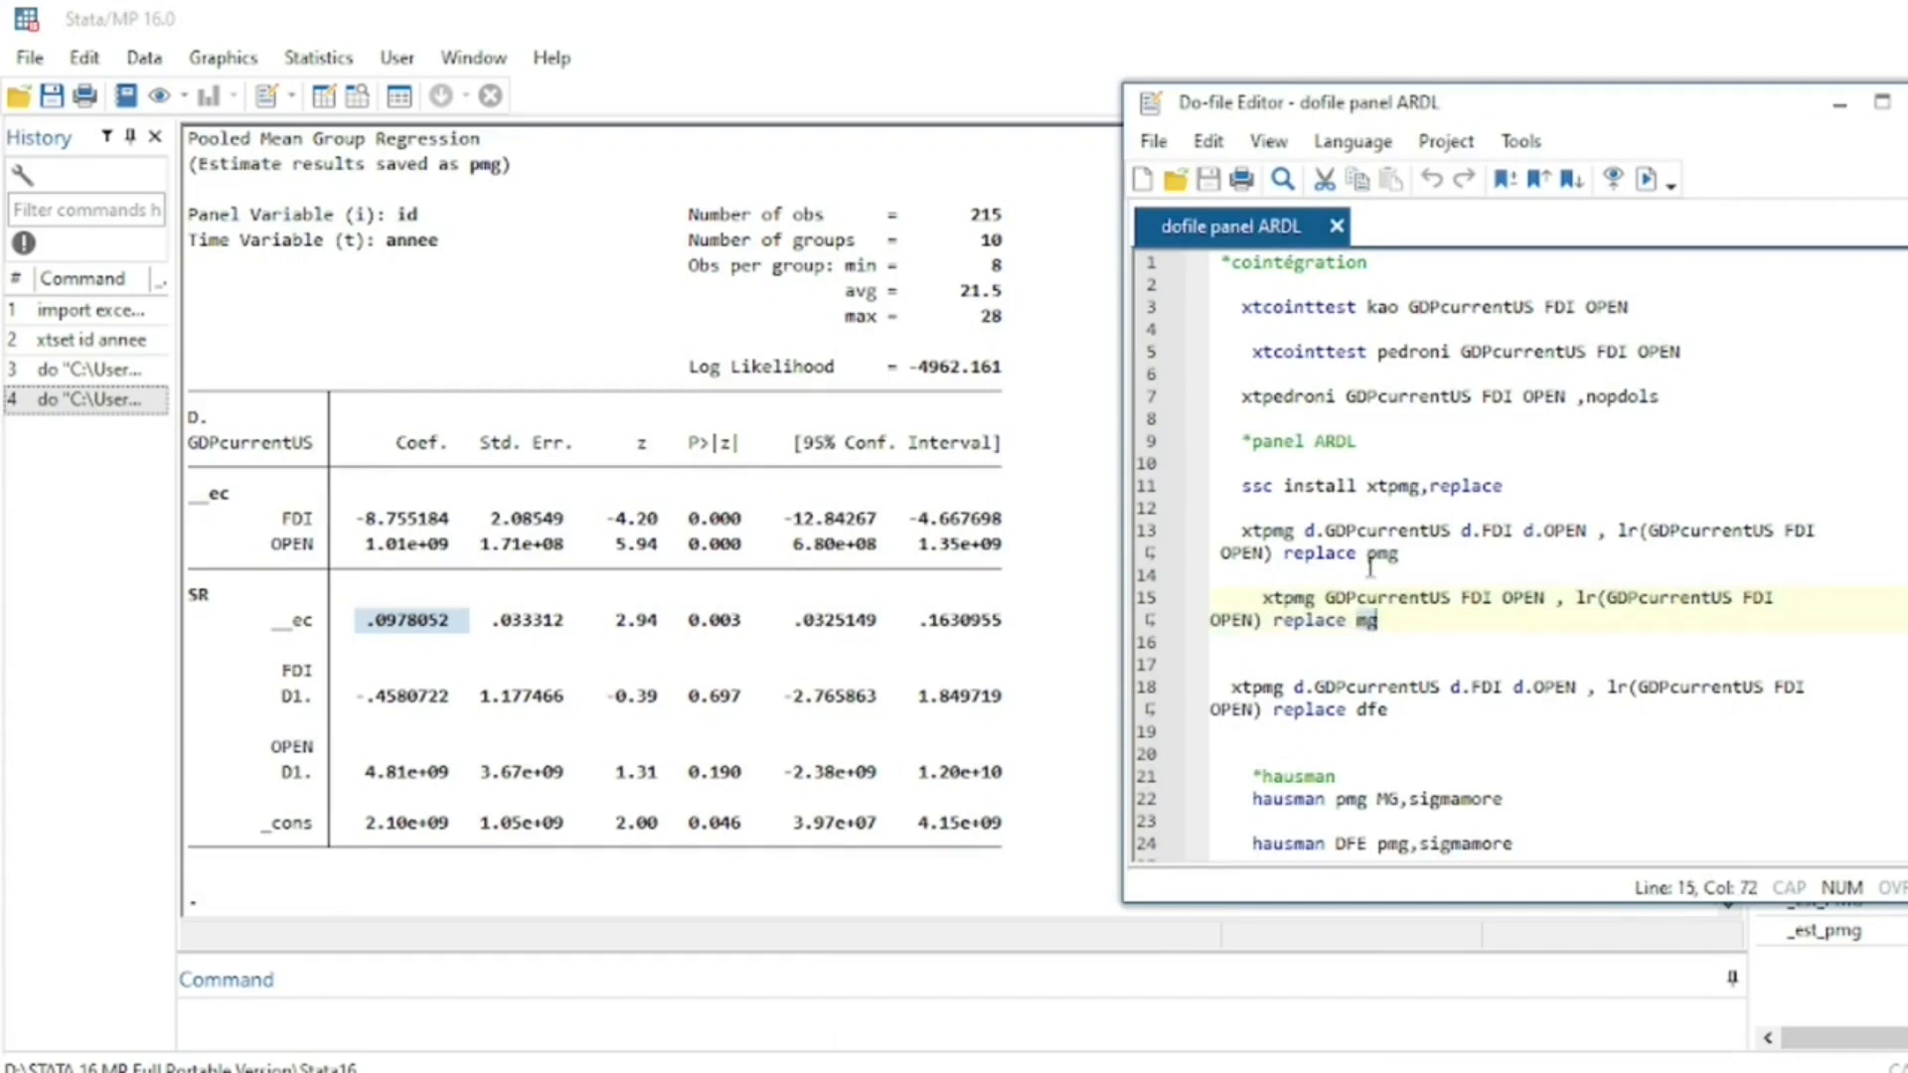
drag(1391, 624, 1241, 601)
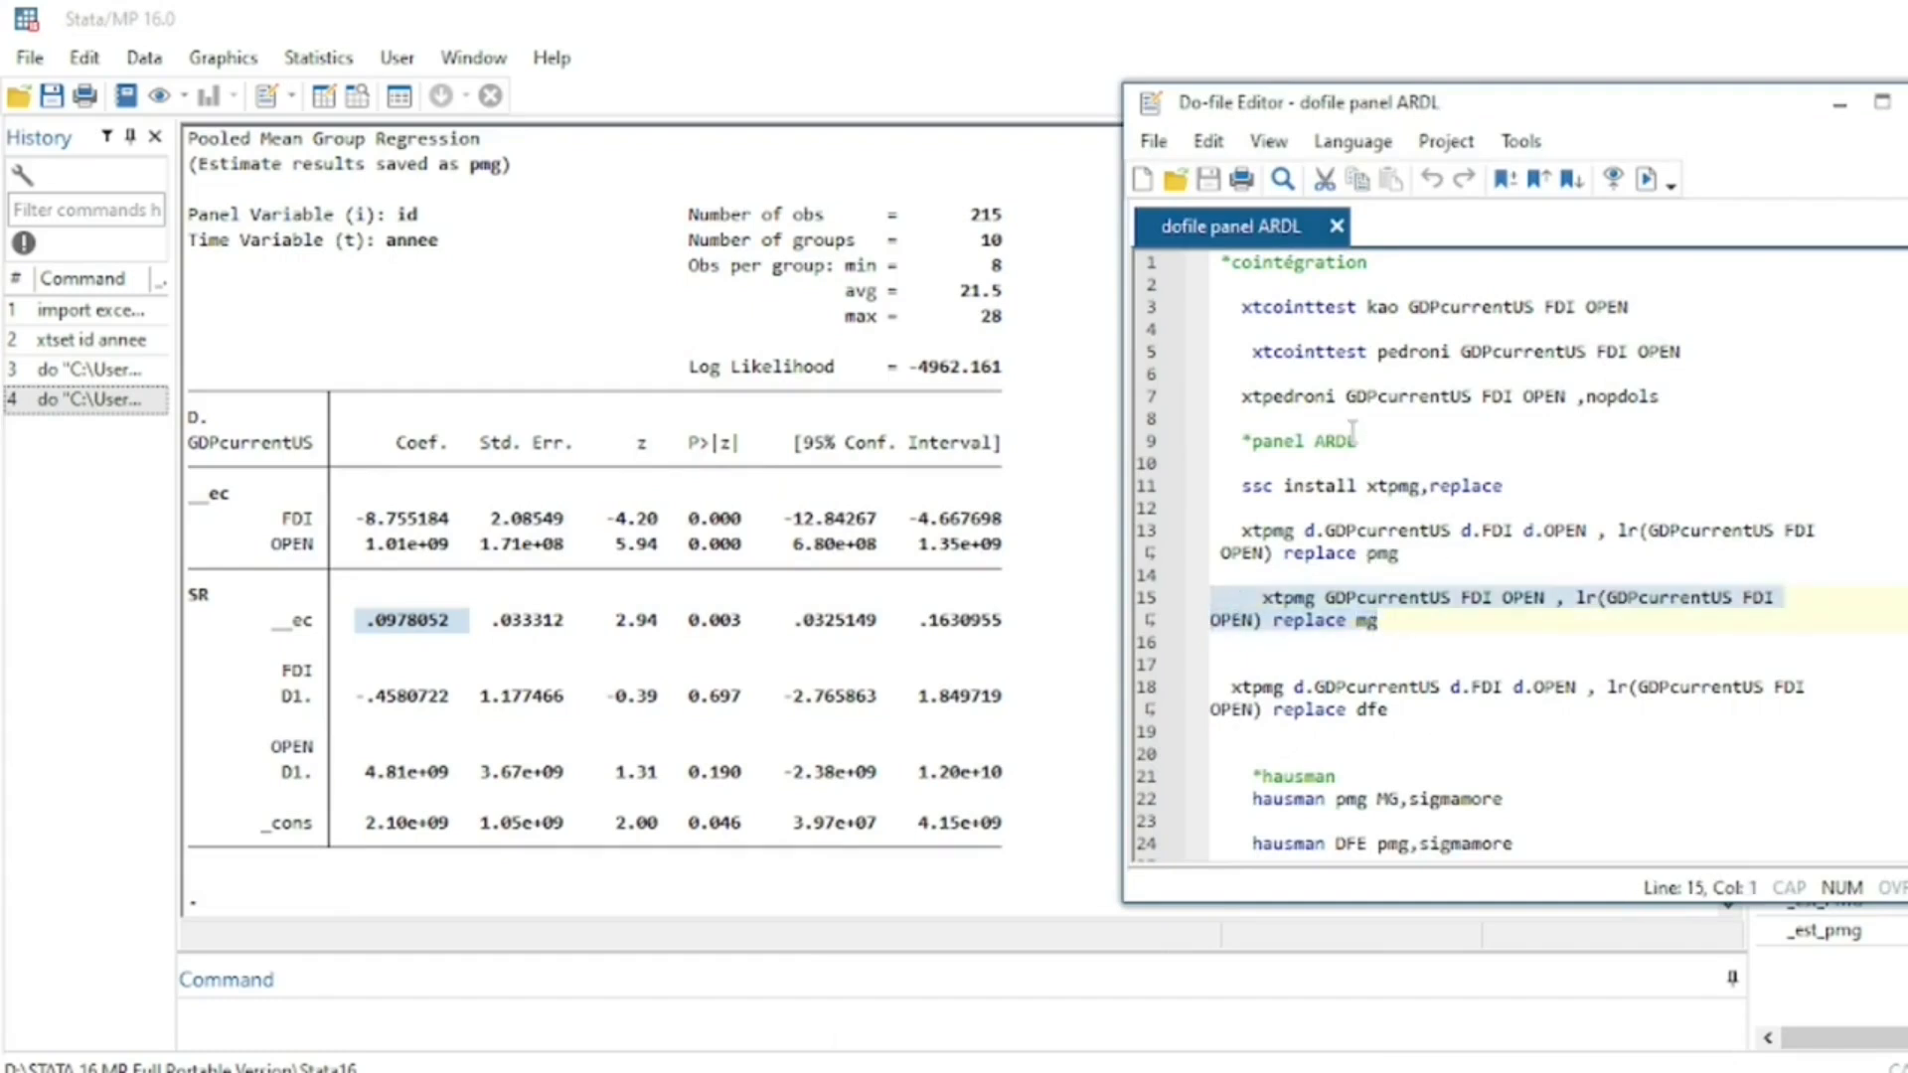
click(1647, 179)
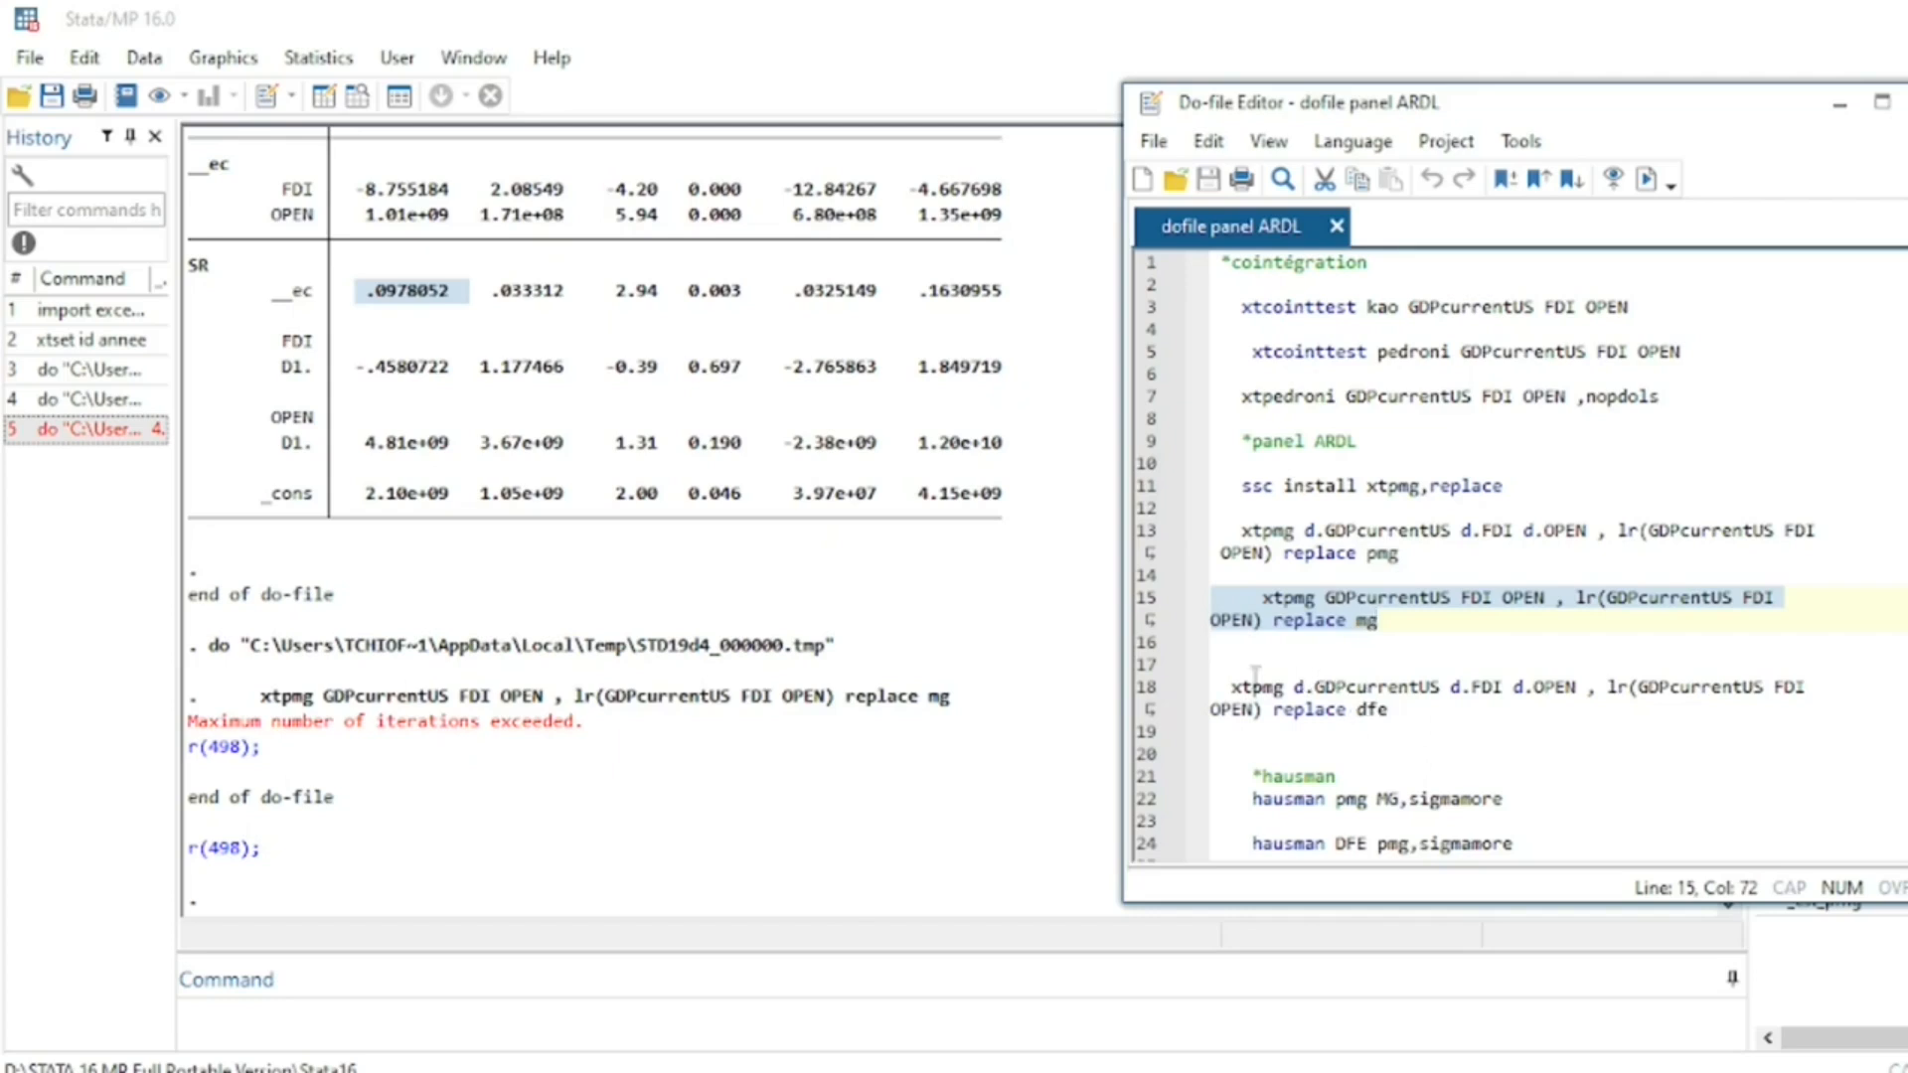
Estimate the dynamic fixed effects model with only the line "xtpmg d.GDPcurrentUS d.FDI d.OPEN , lr(GDPcurrentUS FDI OPEN) replace dfe".
drag(1221, 683, 1431, 719)
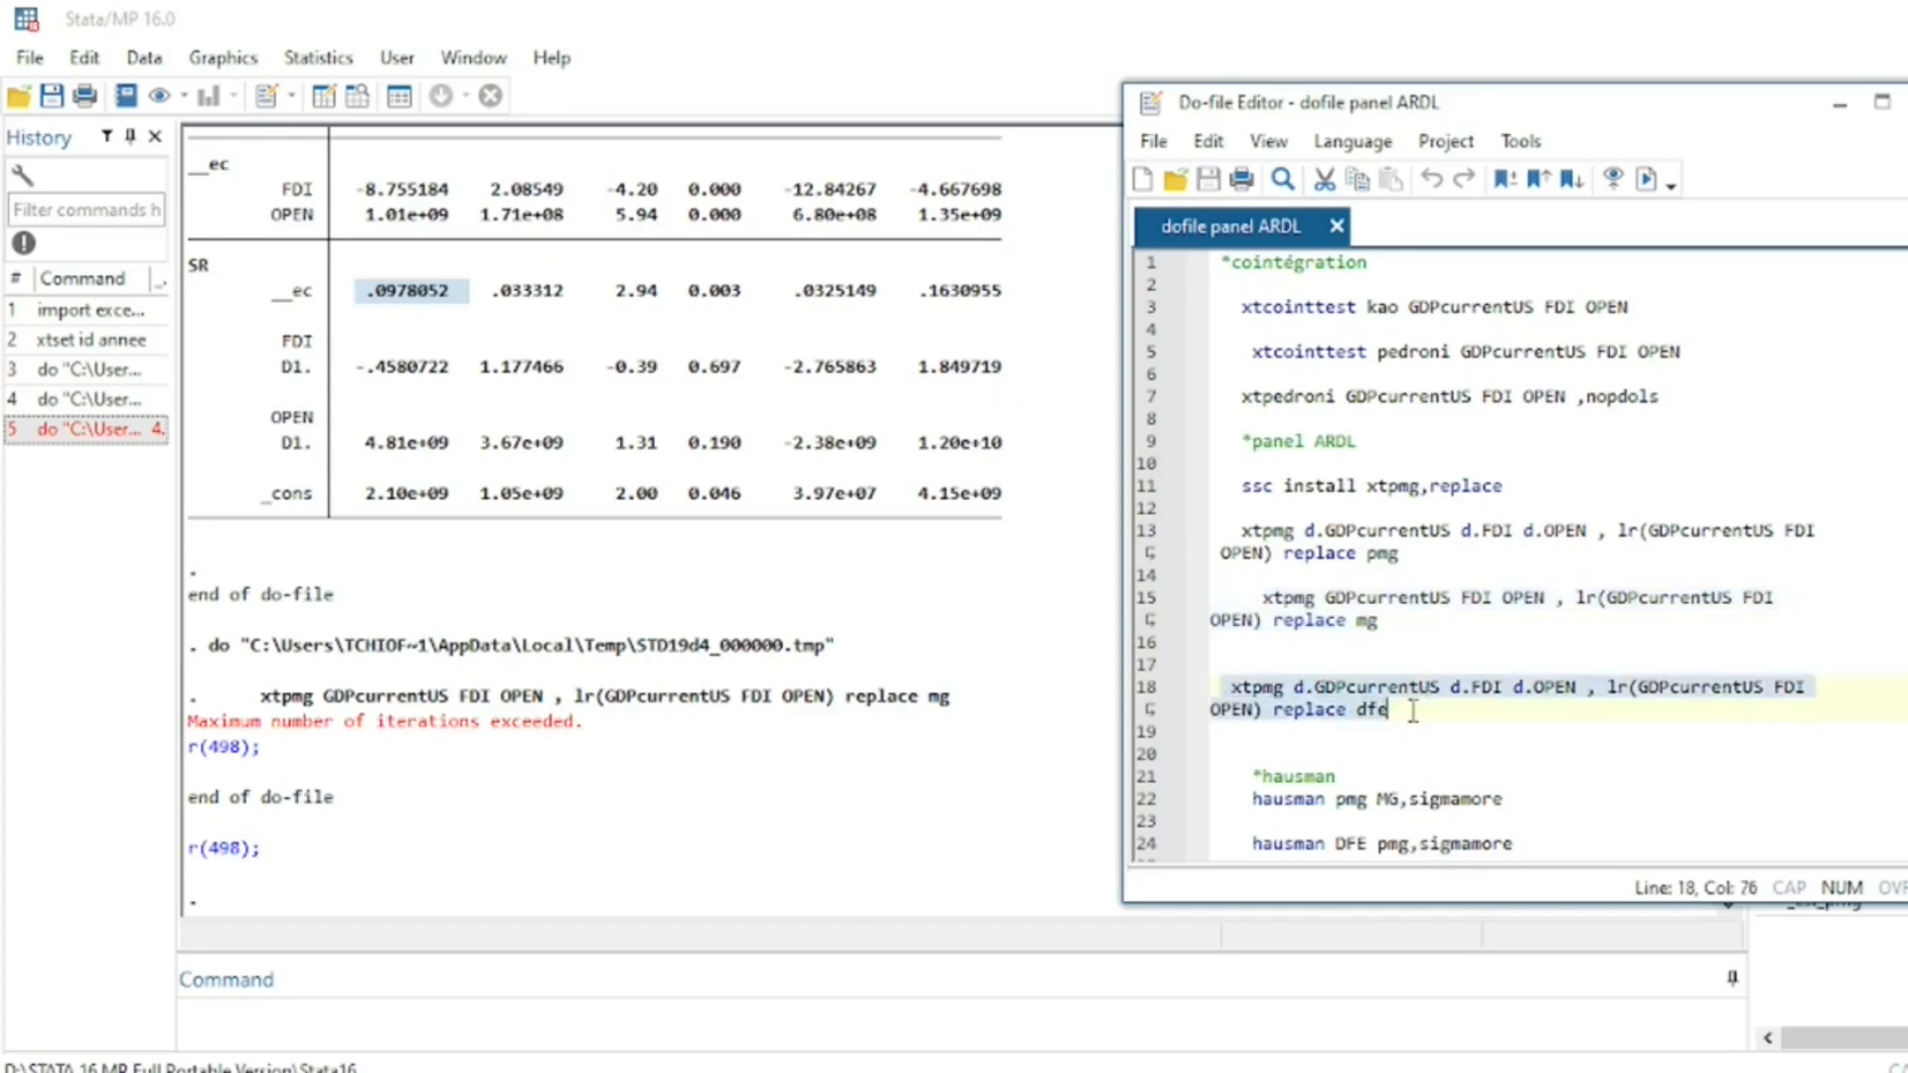
click(1349, 710)
drag(1359, 710, 1397, 712)
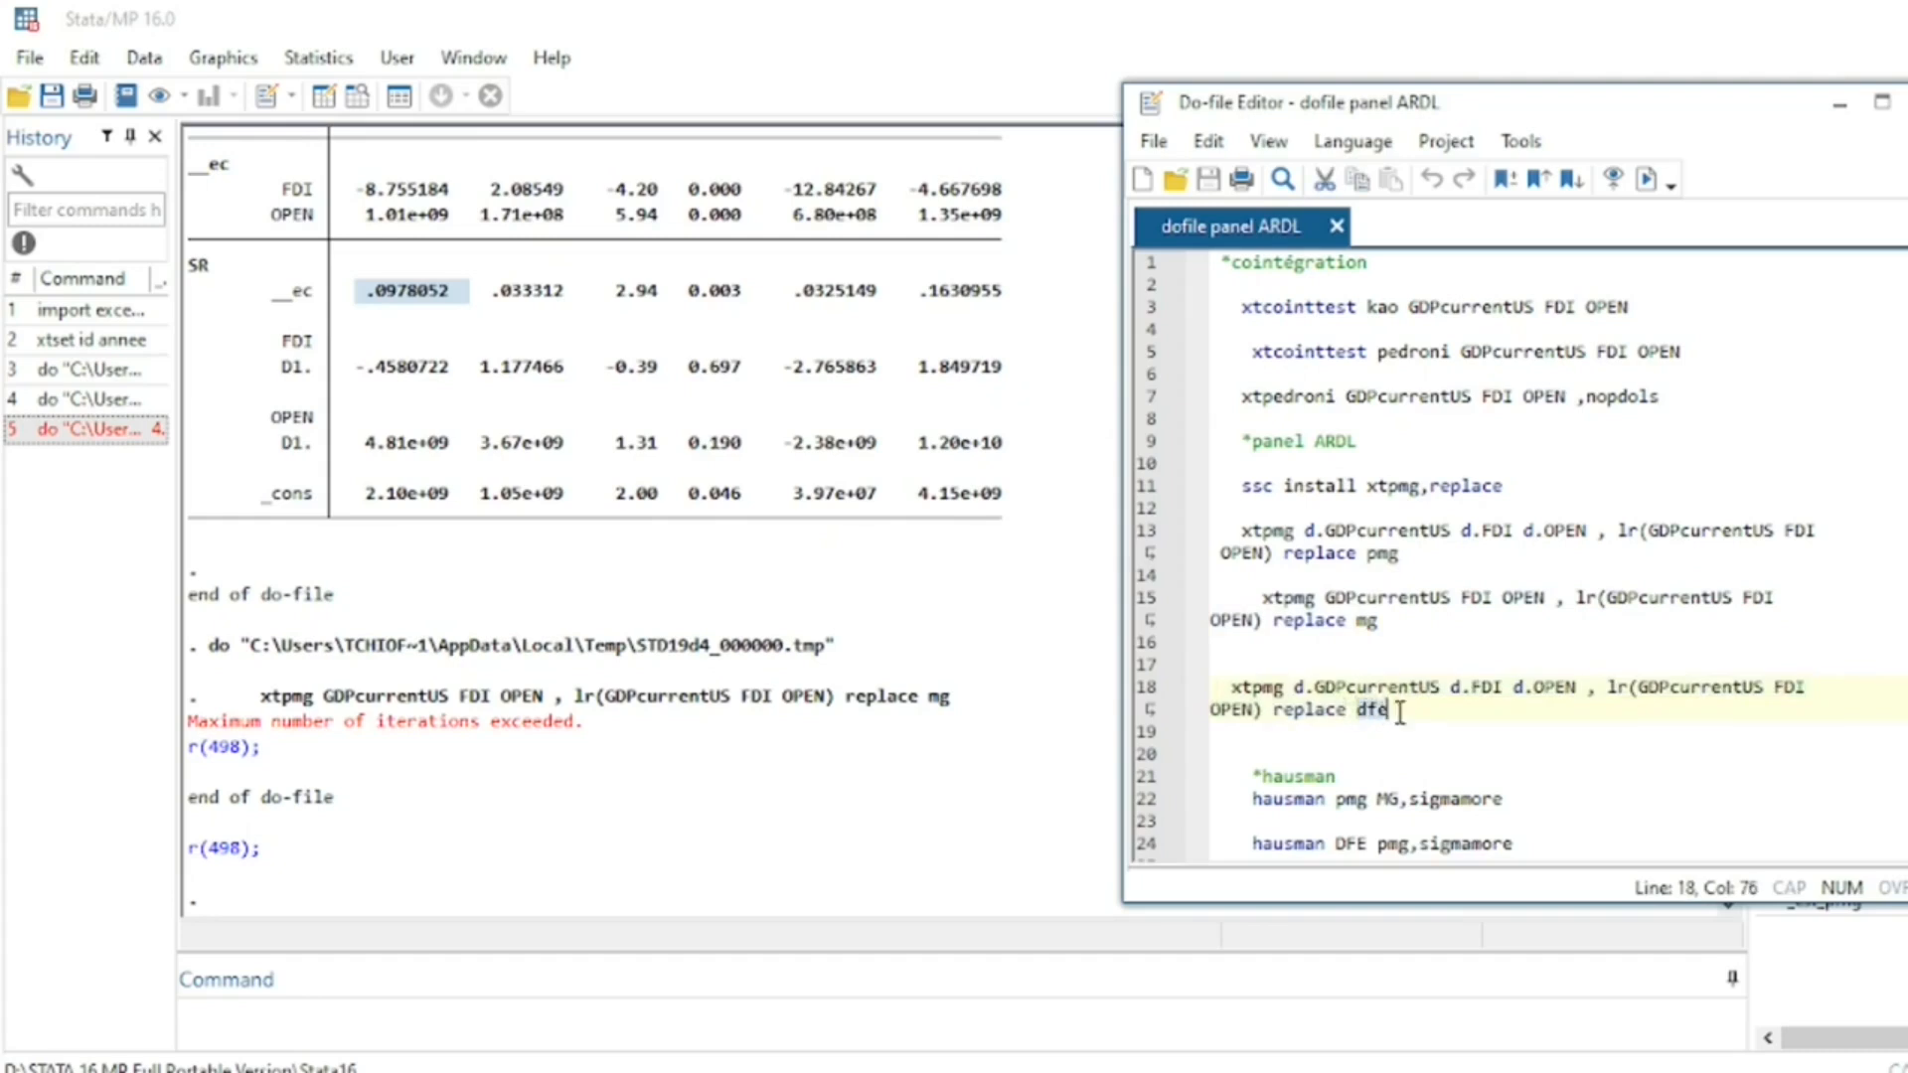
drag(1217, 686, 1391, 712)
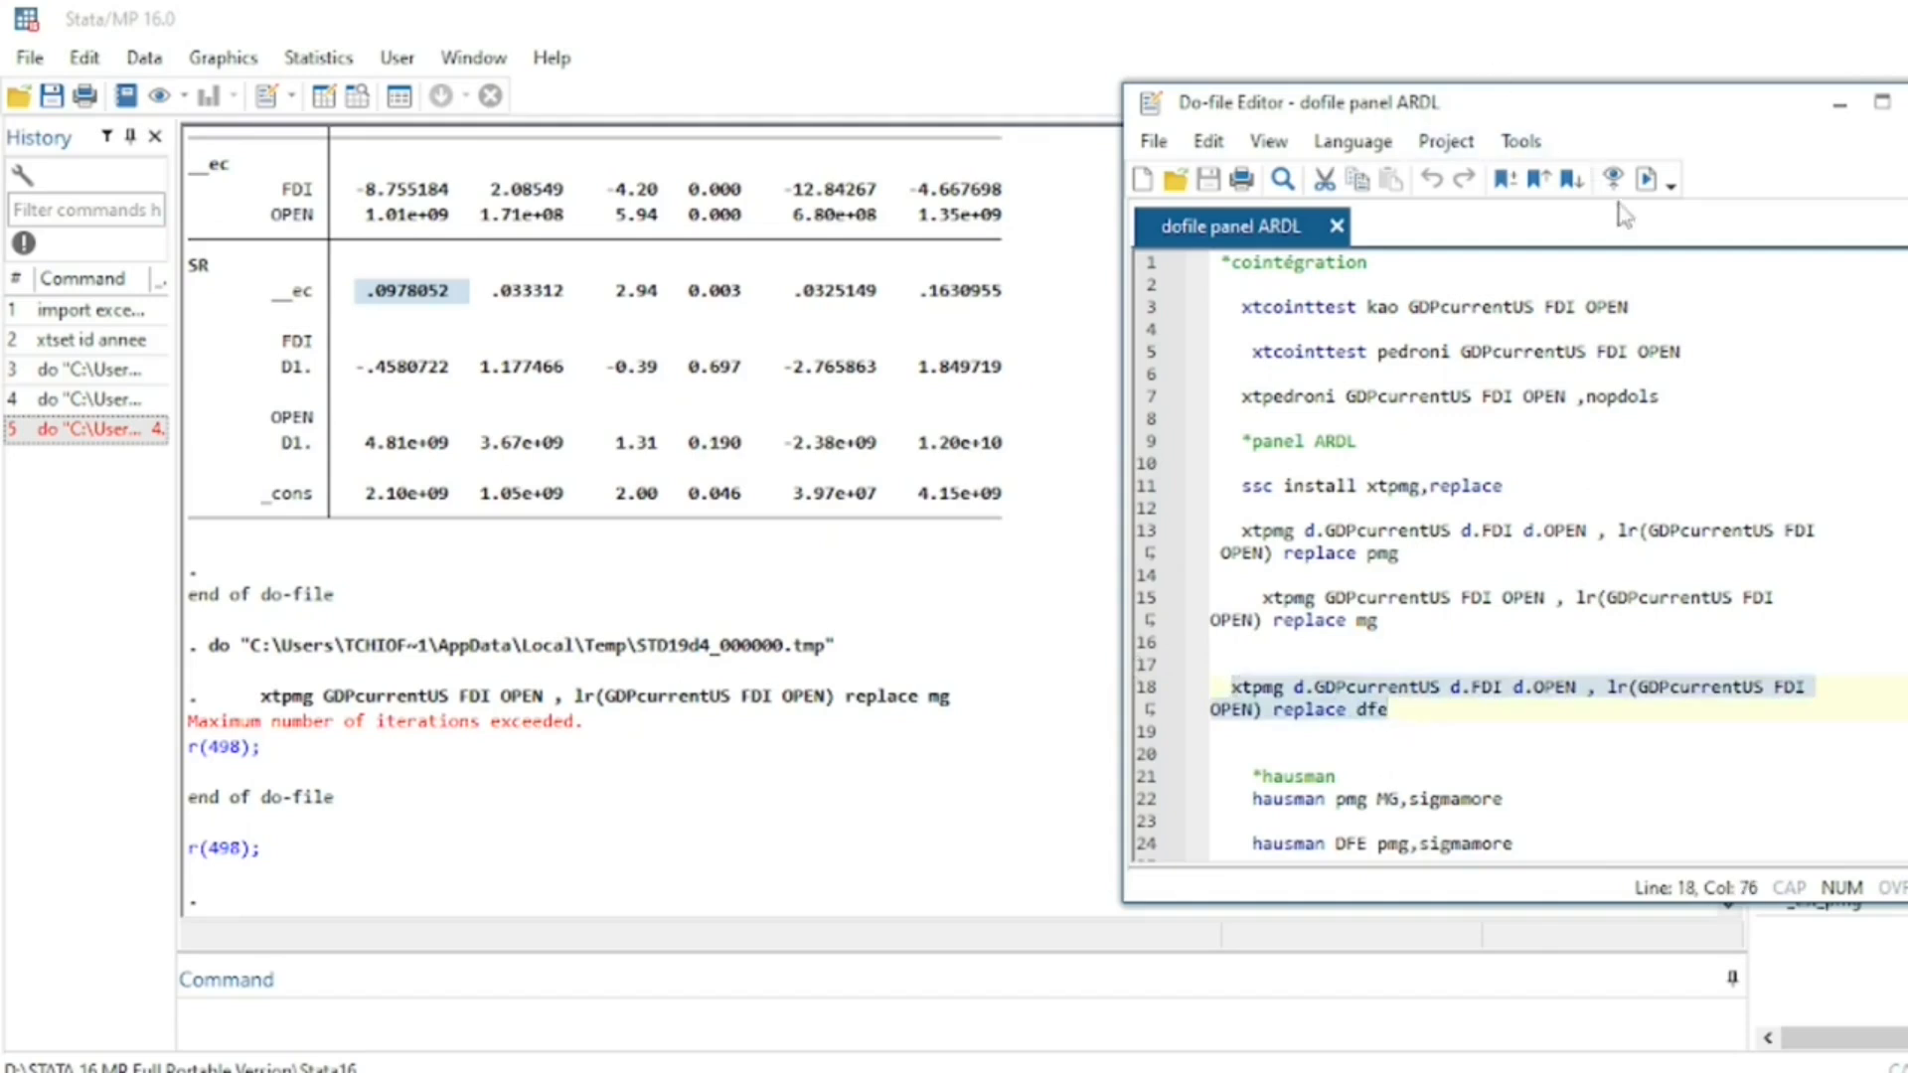
click(1647, 179)
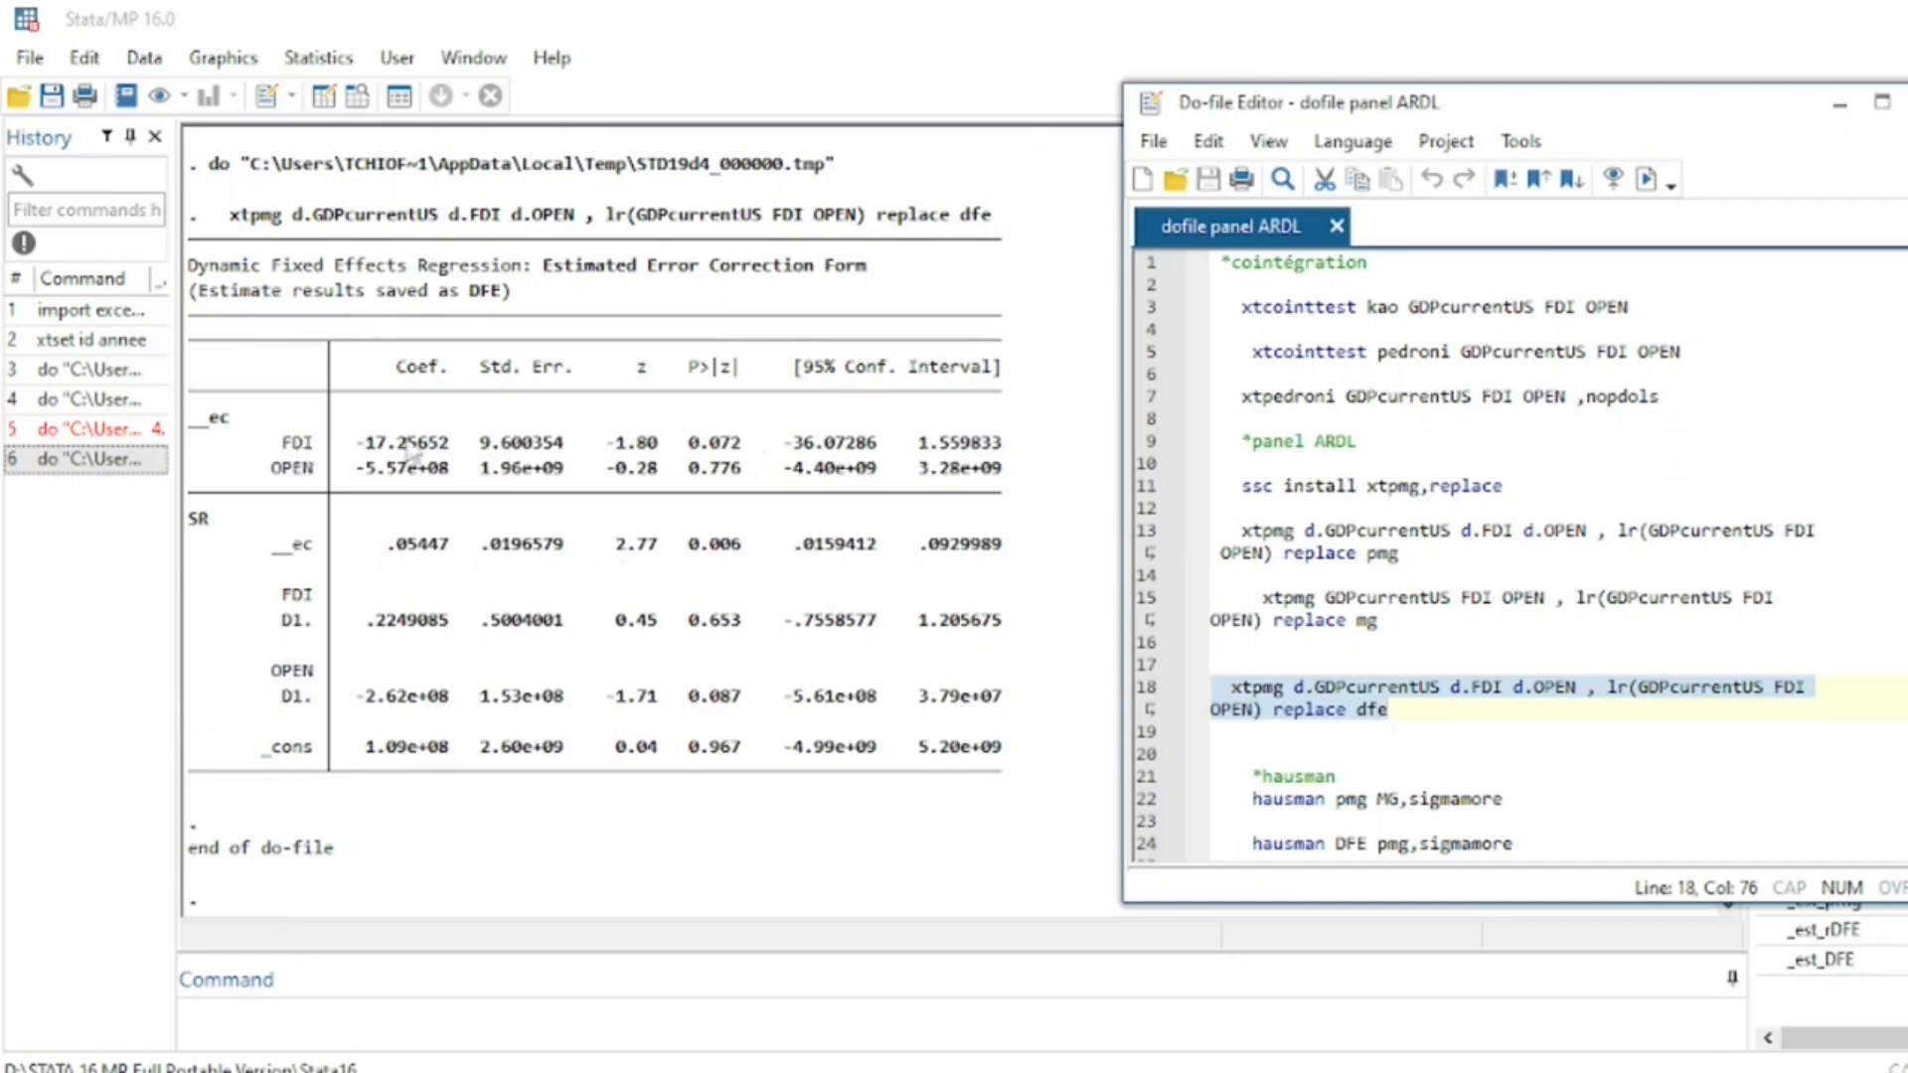
Examine the DFE long-run p-values and error-correction term, comparing them with the earlier PMG estimates.
drag(217, 417, 1033, 484)
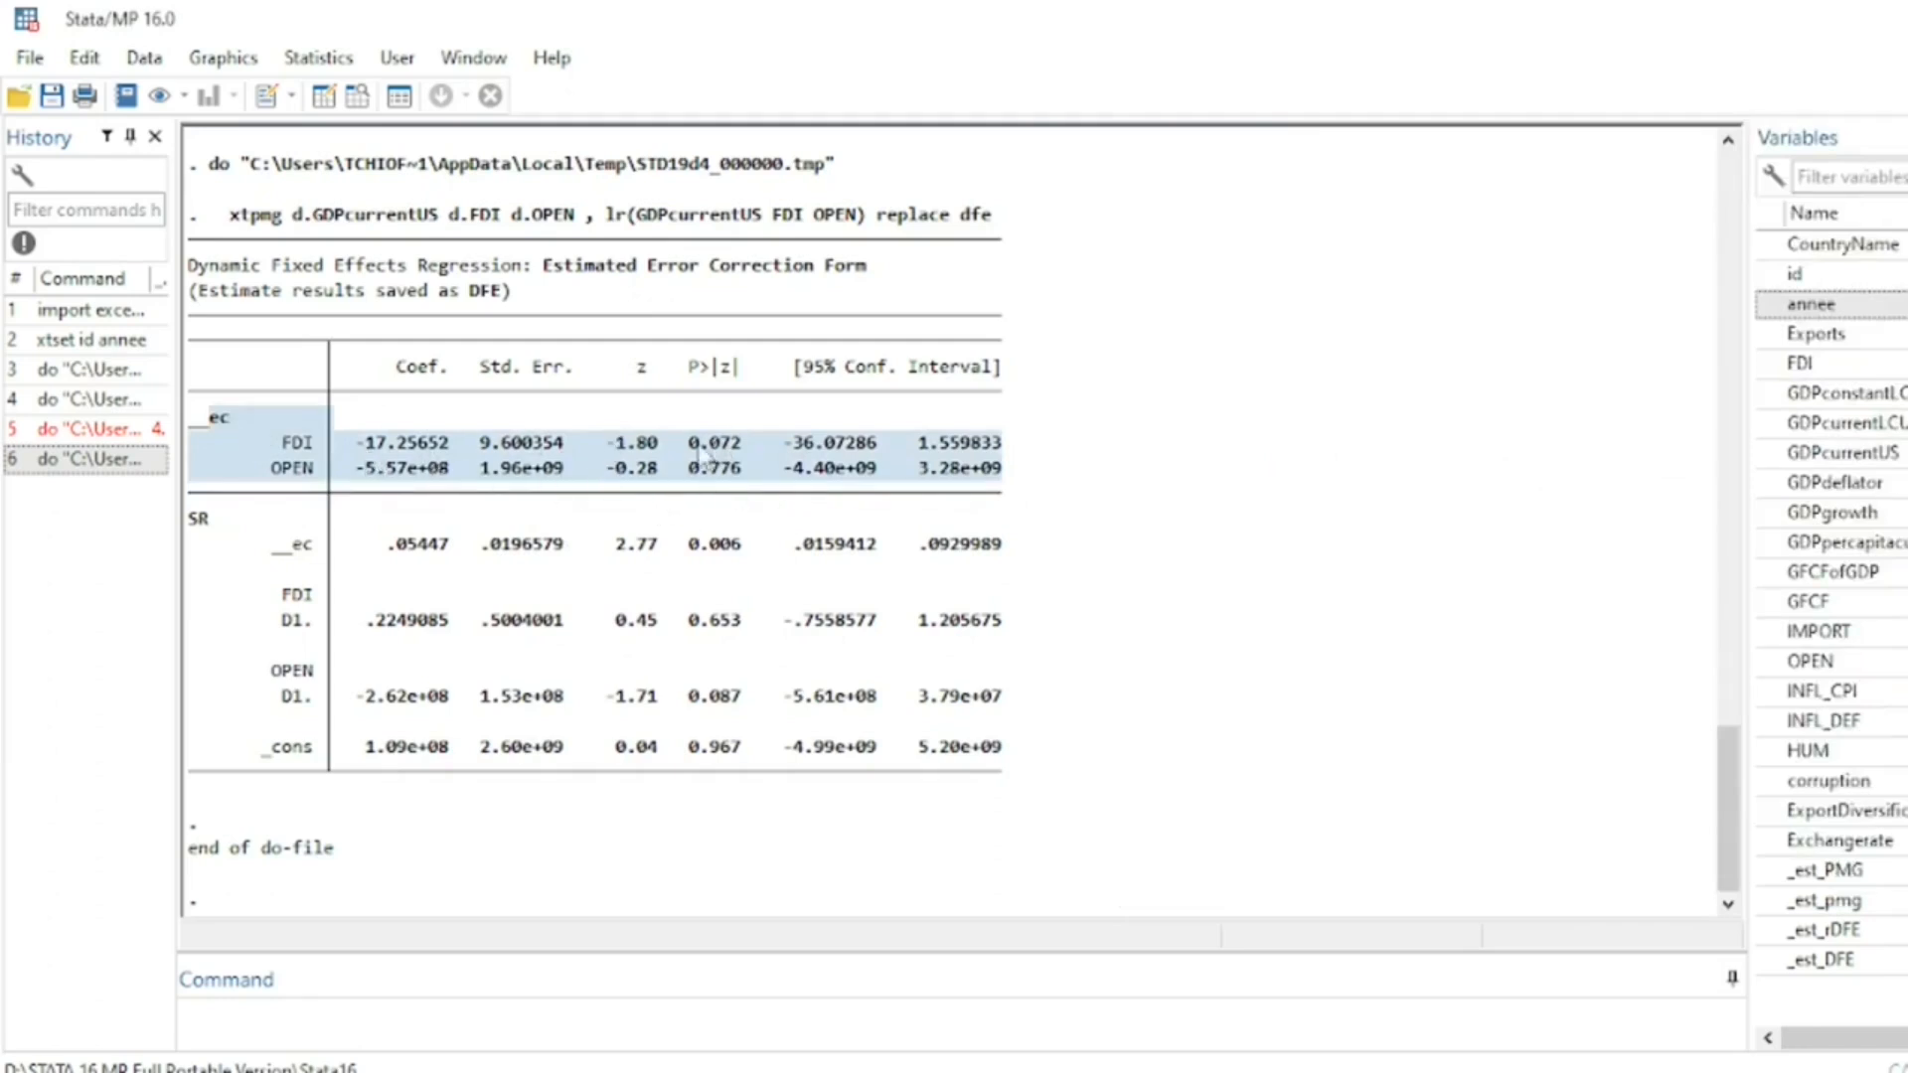
drag(689, 449, 760, 458)
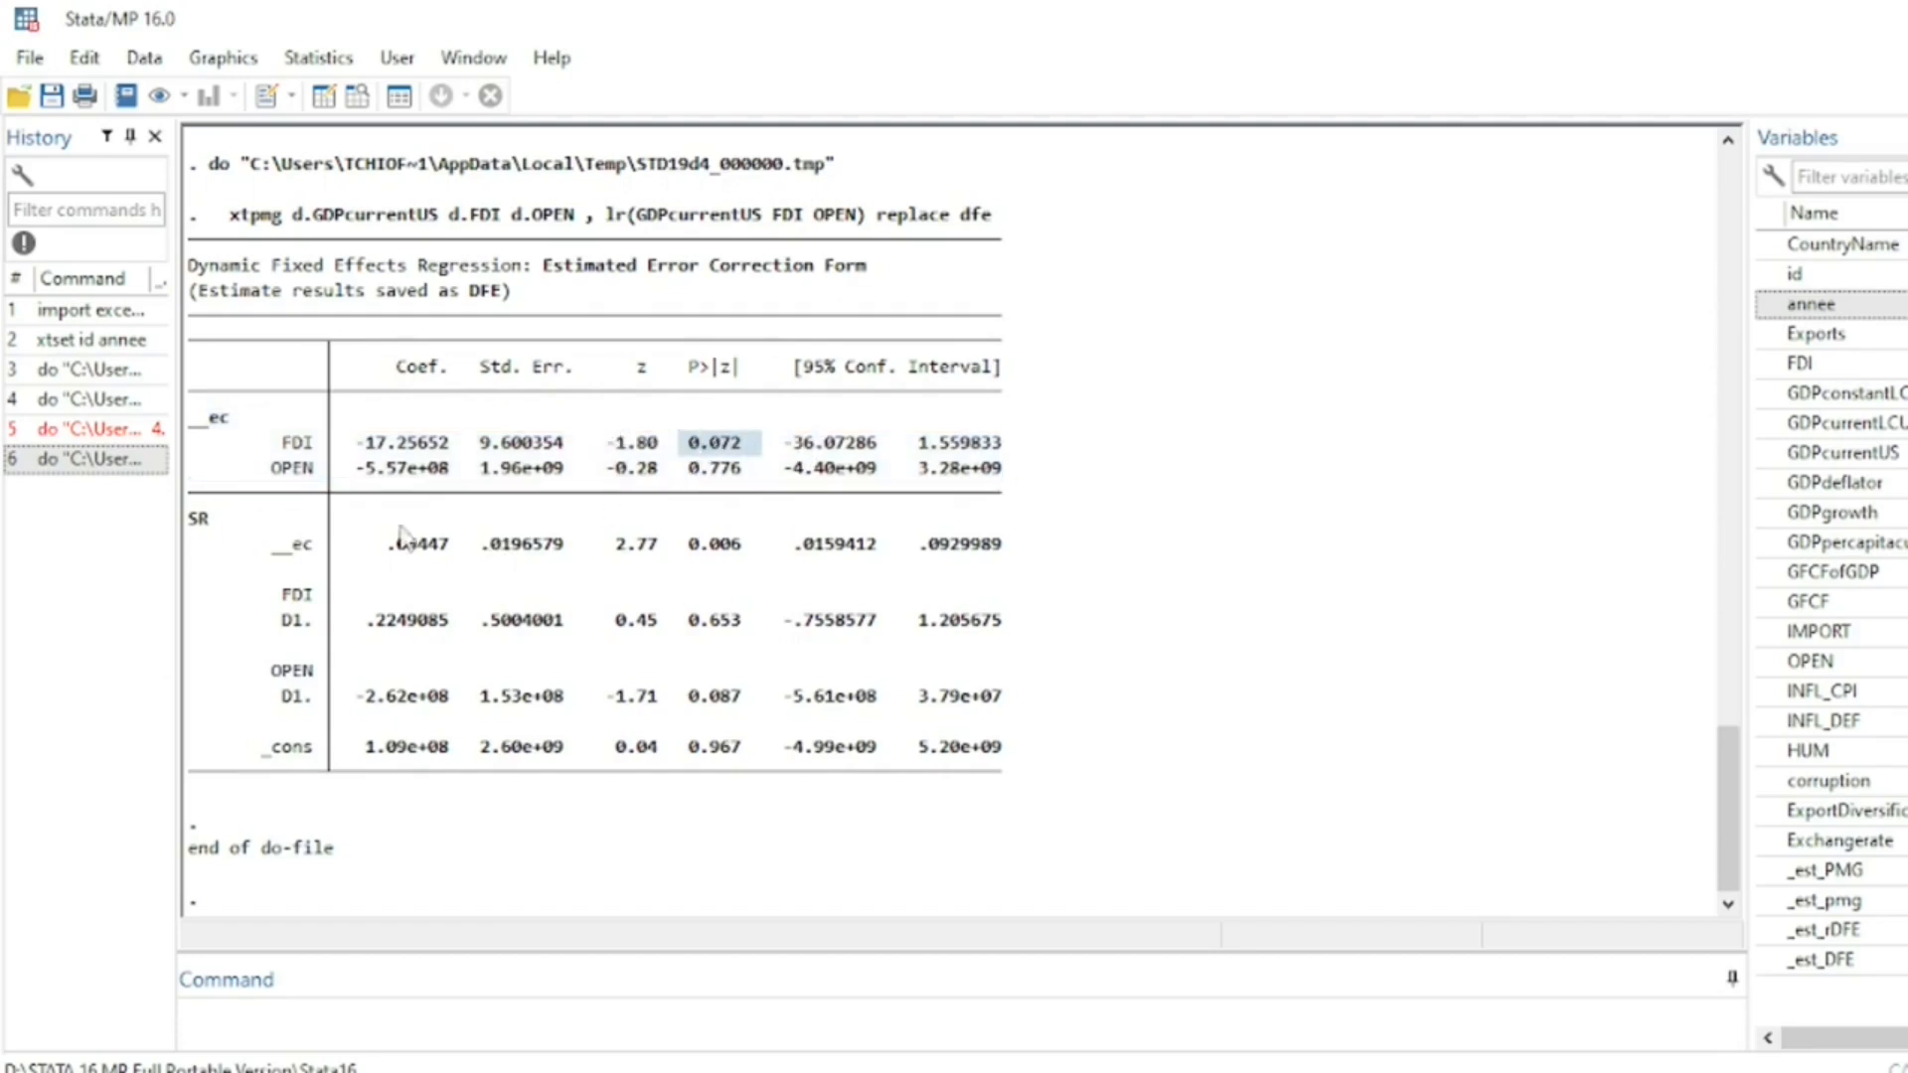
scroll(437, 512, up, 10)
double_click(397, 467)
scroll(438, 746, down, 8)
double_click(706, 620)
scroll(714, 636, down, 2)
drag(701, 544, 756, 582)
double_click(753, 548)
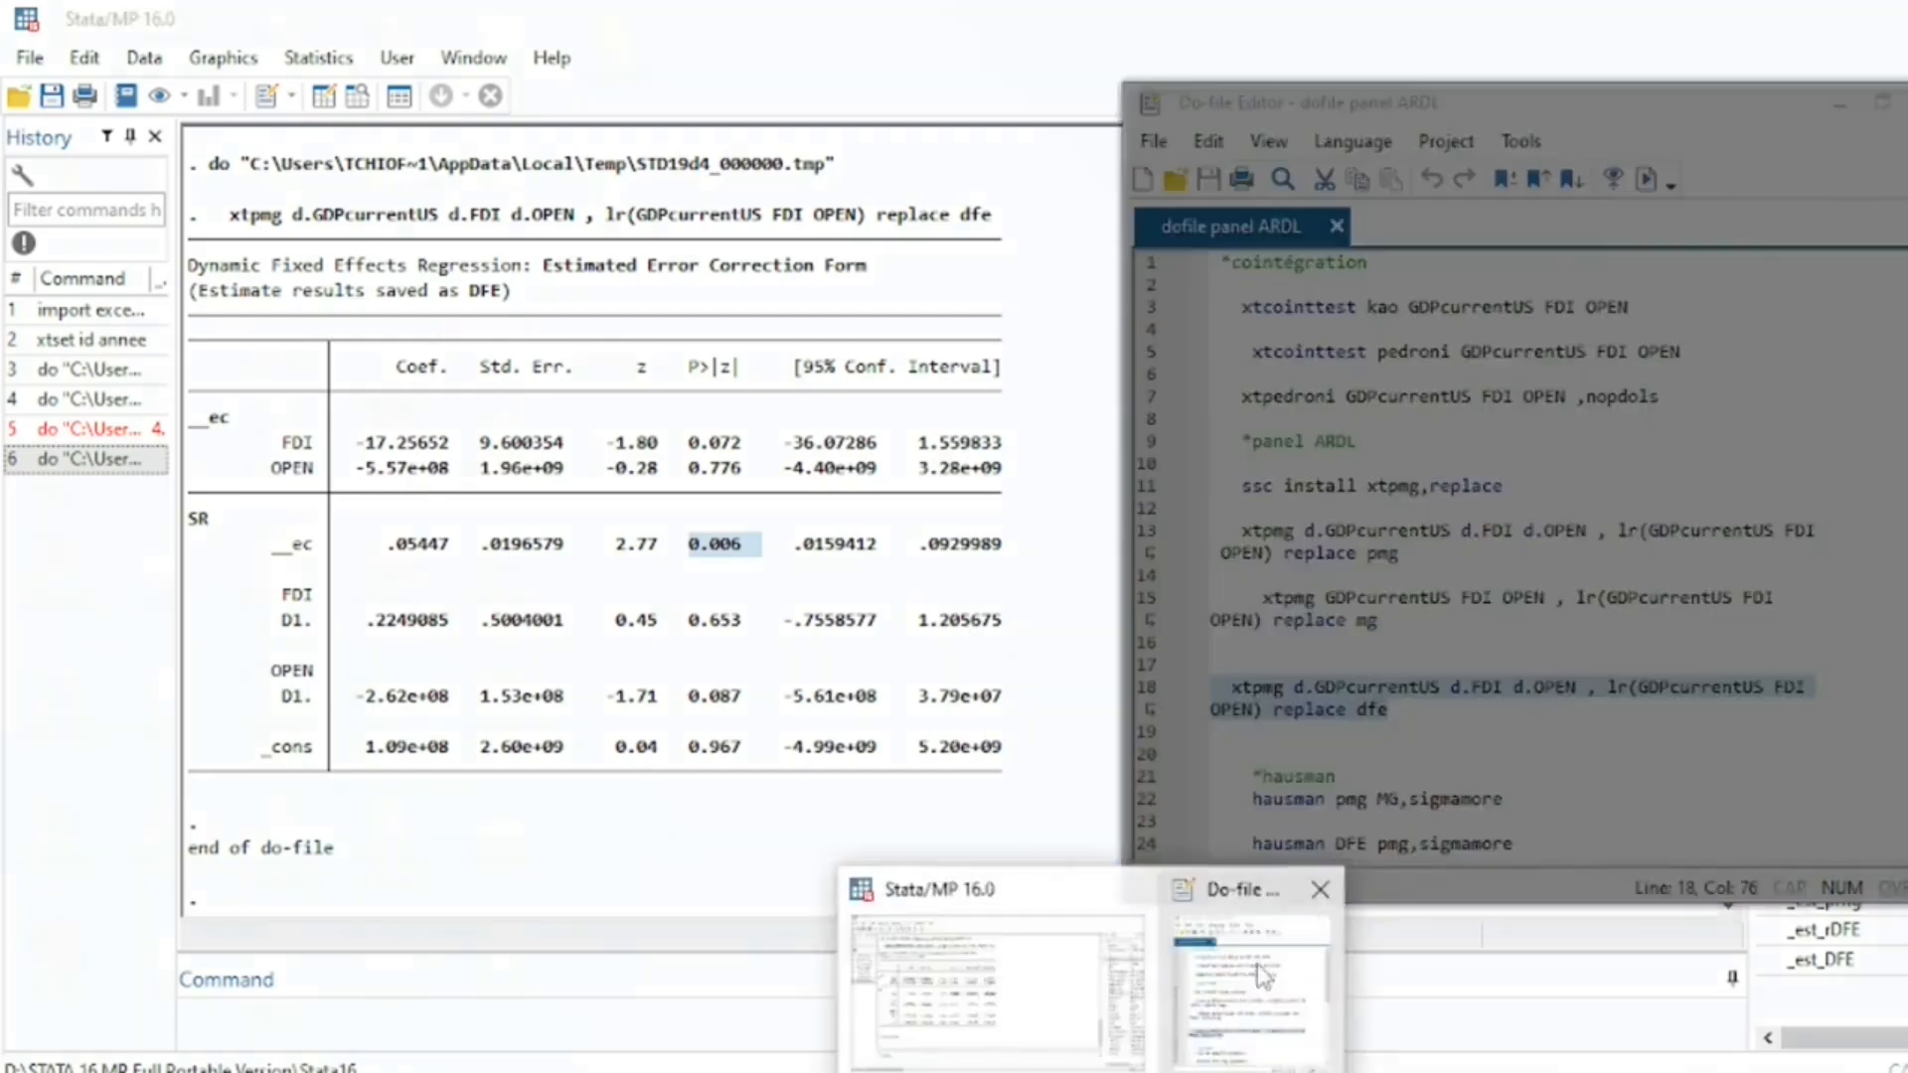
Examine the do-file's Hausman test commands and which of the estimated models each one compares.
click(1272, 969)
scroll(1379, 753, down, 1)
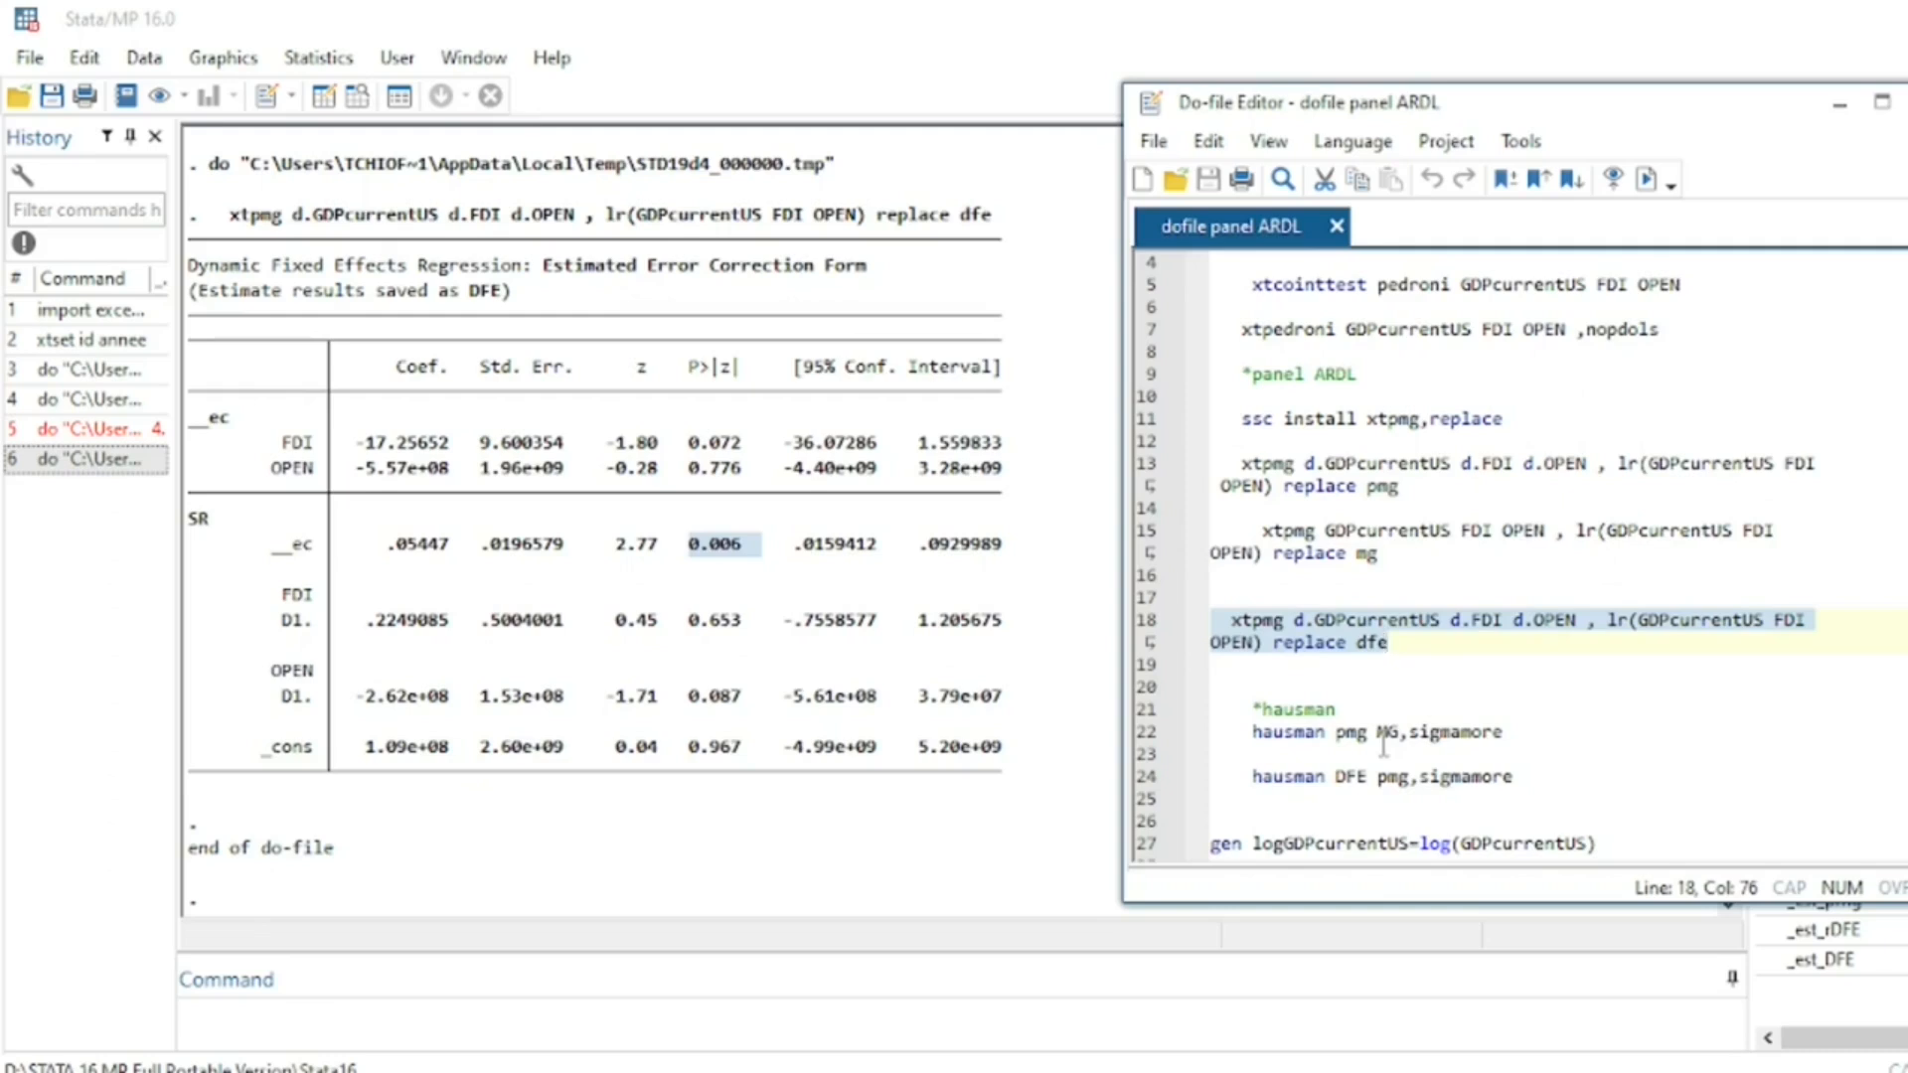
click(1363, 553)
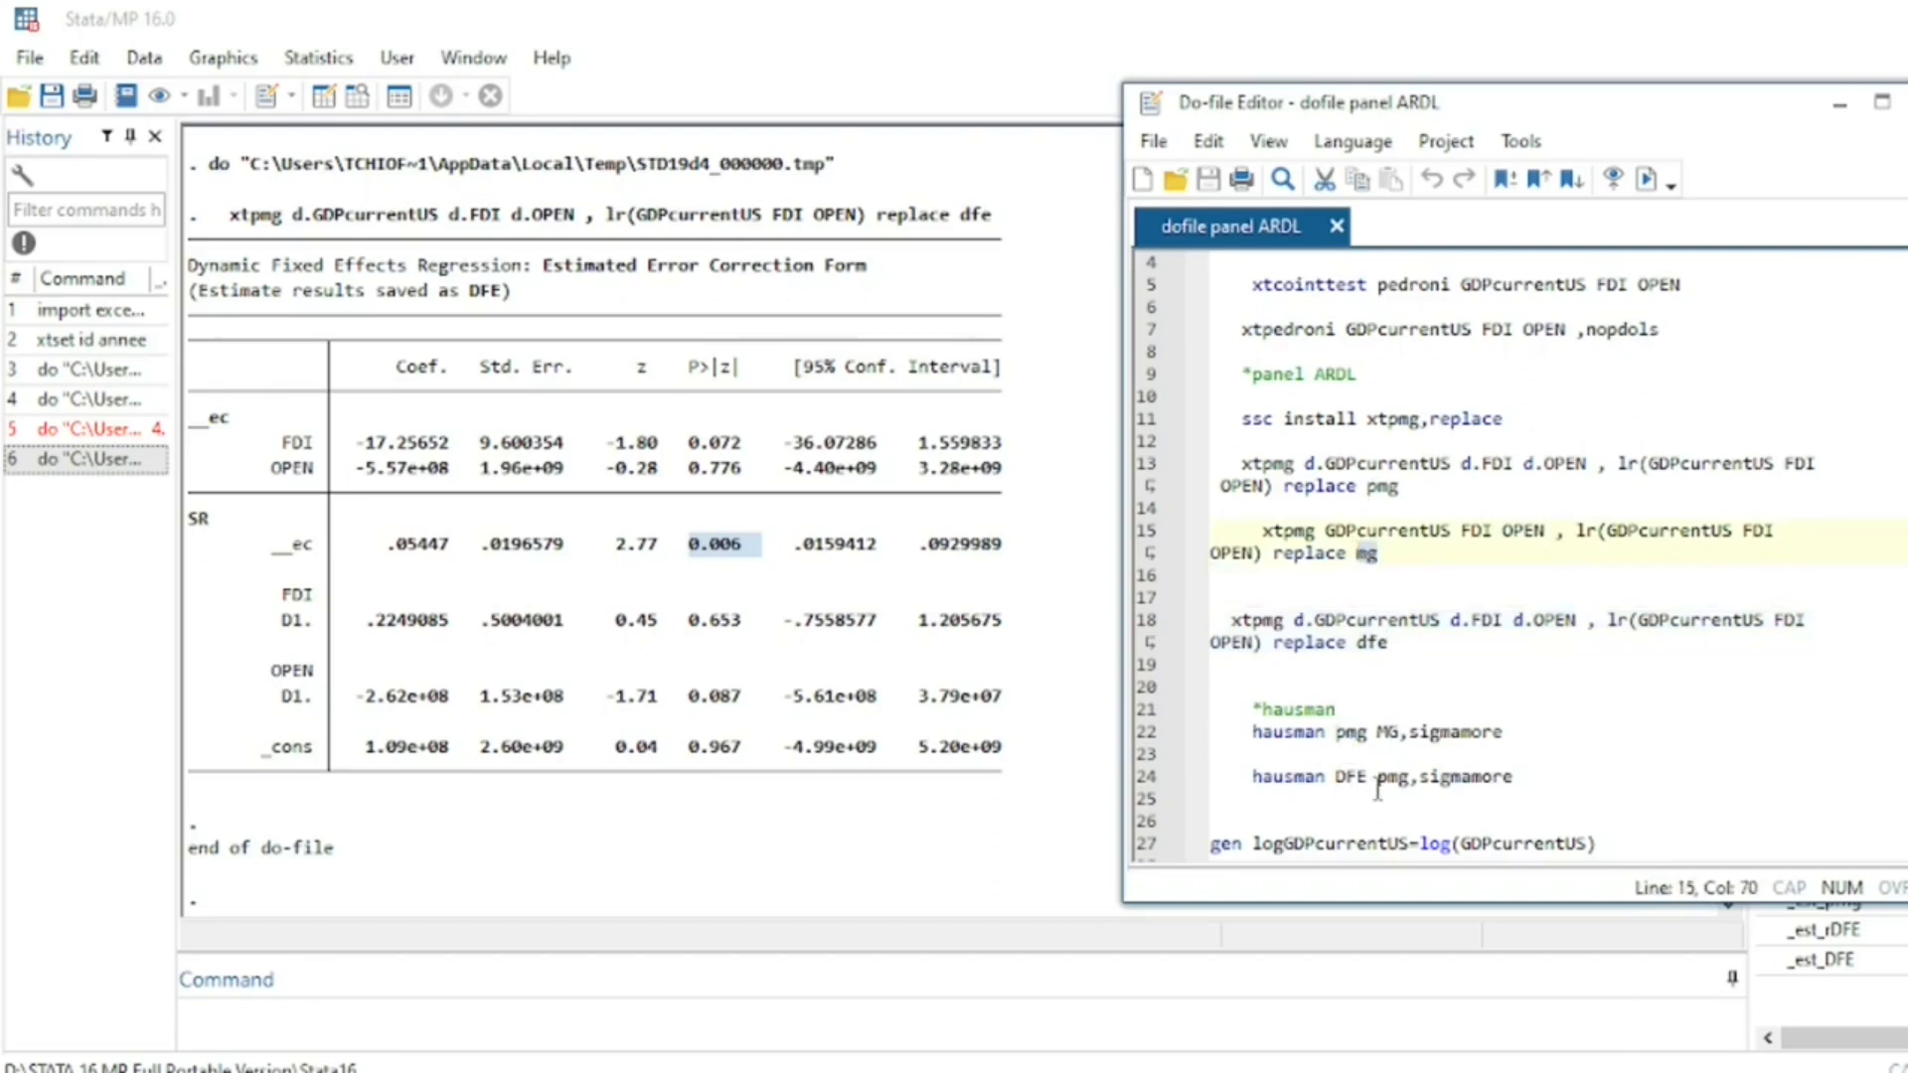
drag(1236, 783, 1525, 795)
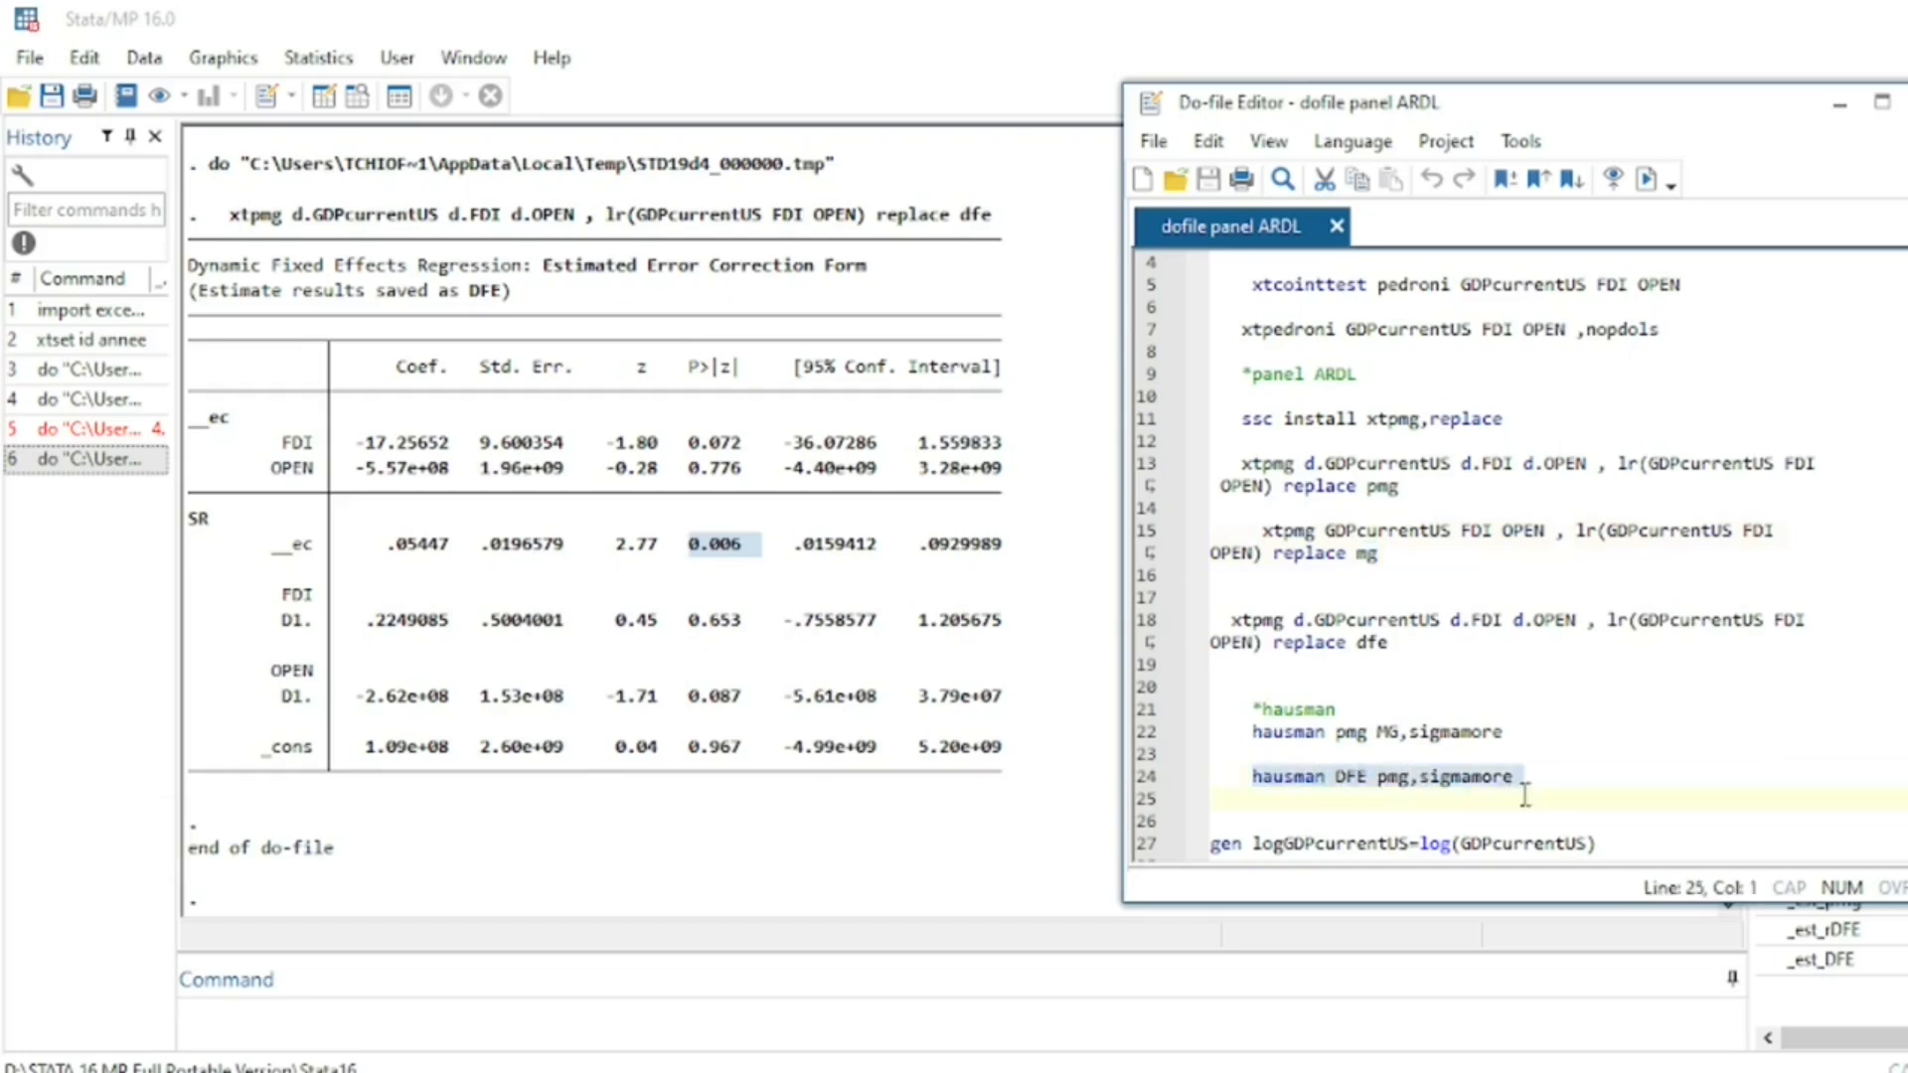
click(1358, 784)
drag(1342, 784, 1365, 777)
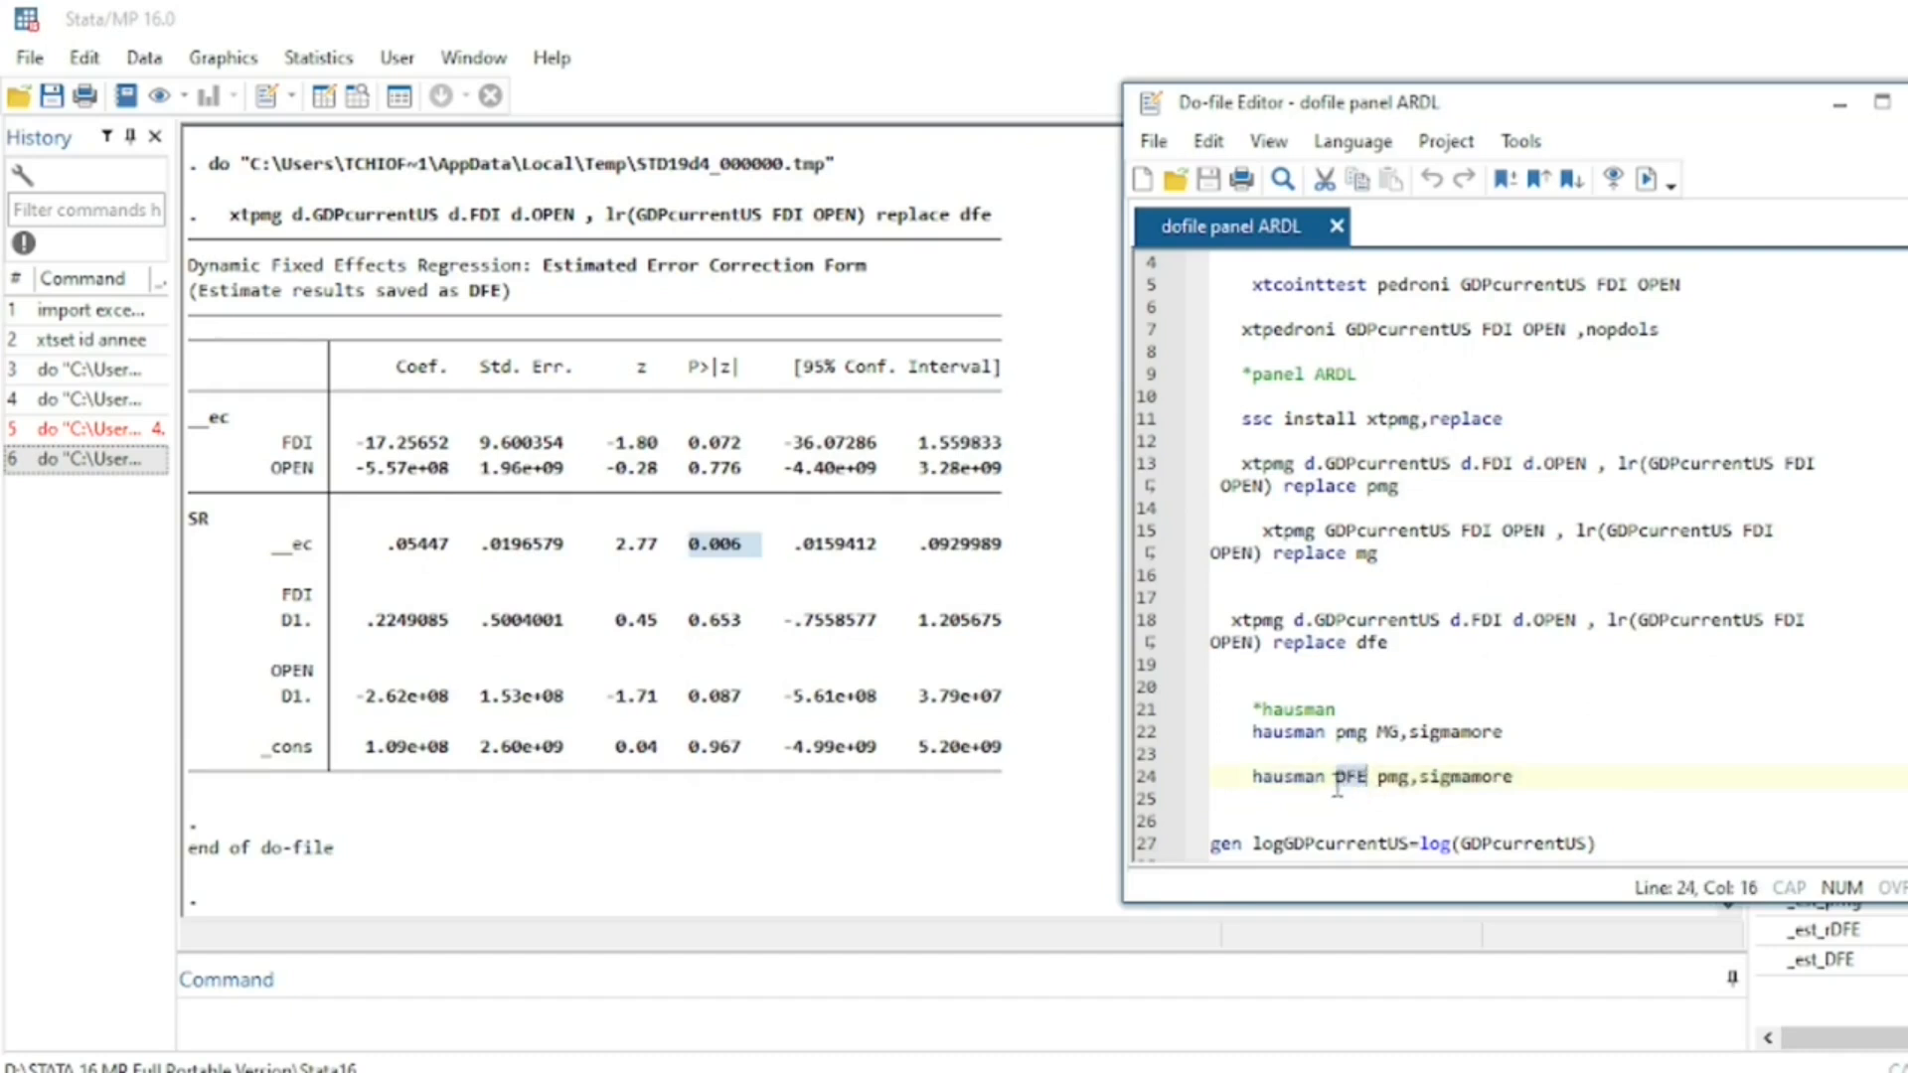
drag(1336, 783, 1376, 771)
Run only the do-file line "hausman DFE pmg,sigmamore" and check the test's Prob>chi2 value.
drag(1258, 783, 1465, 801)
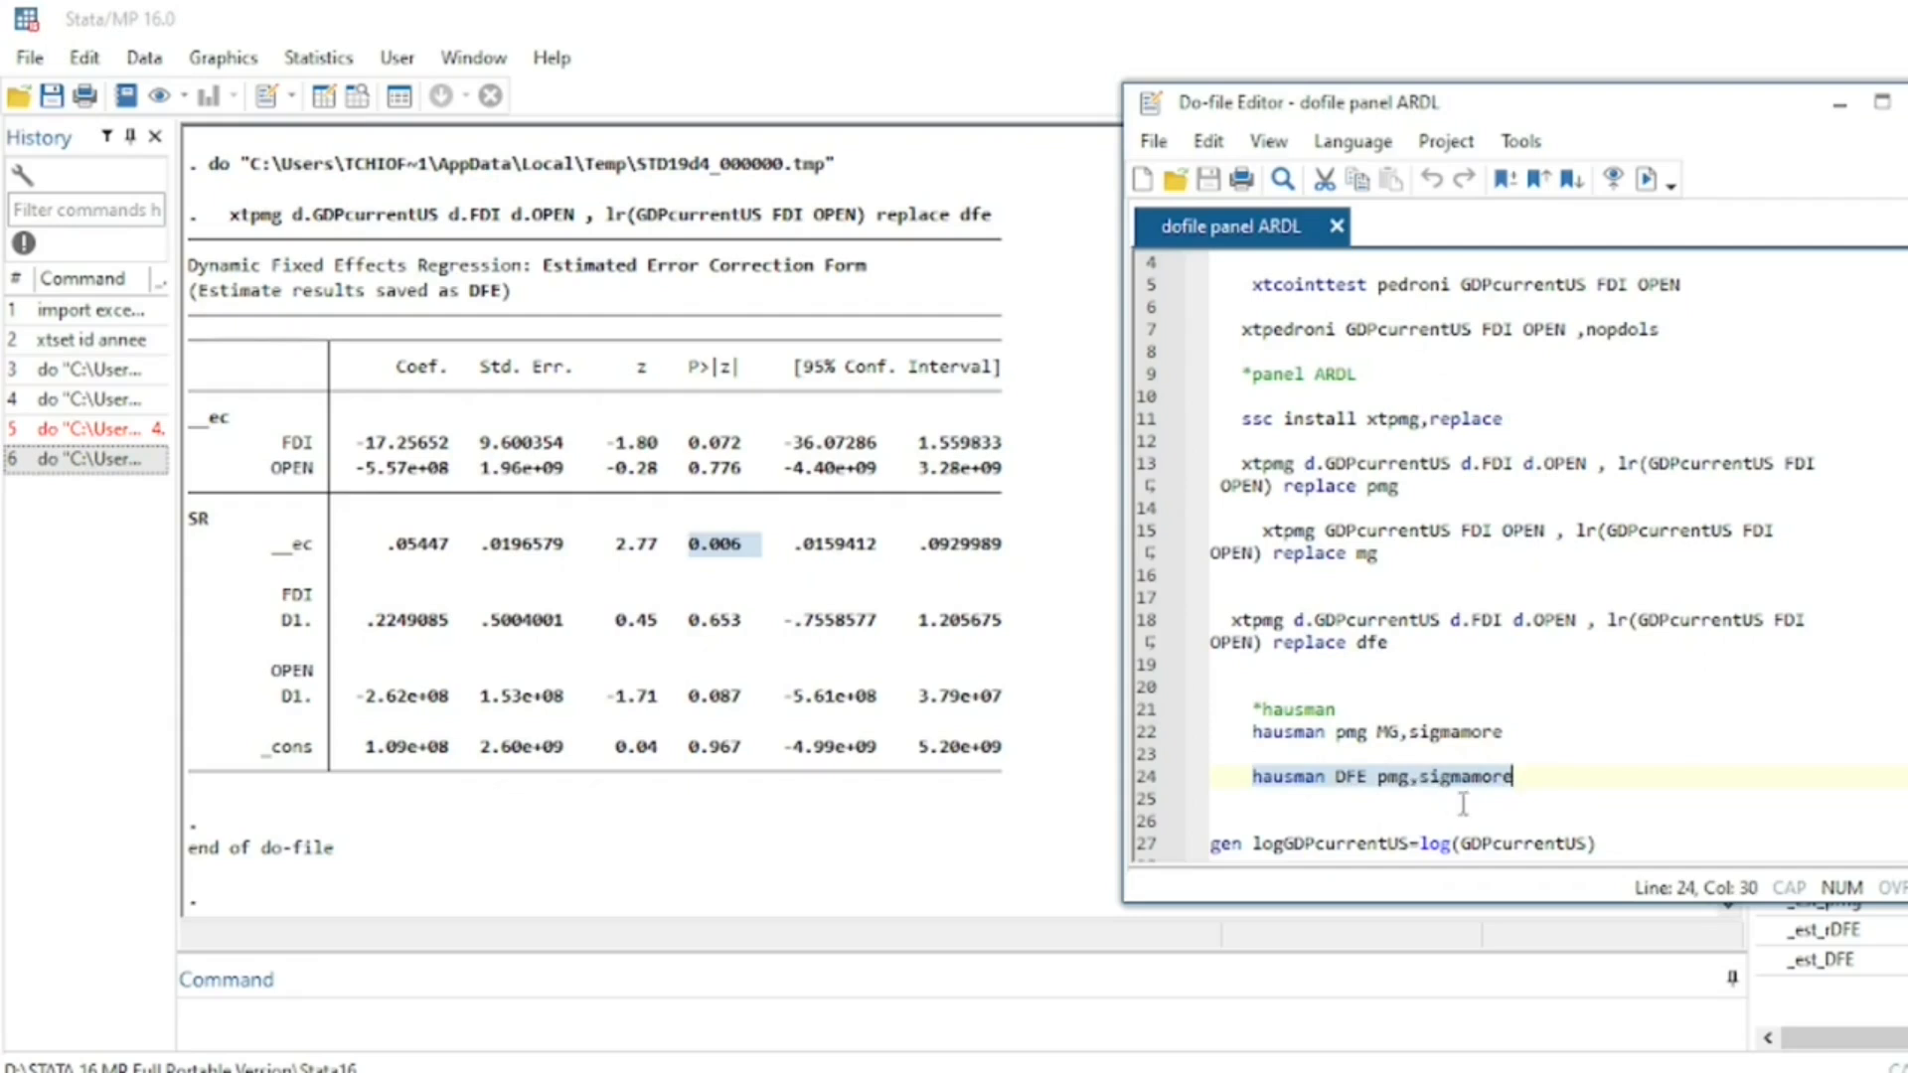
click(1538, 785)
drag(1252, 777, 1546, 777)
click(1646, 179)
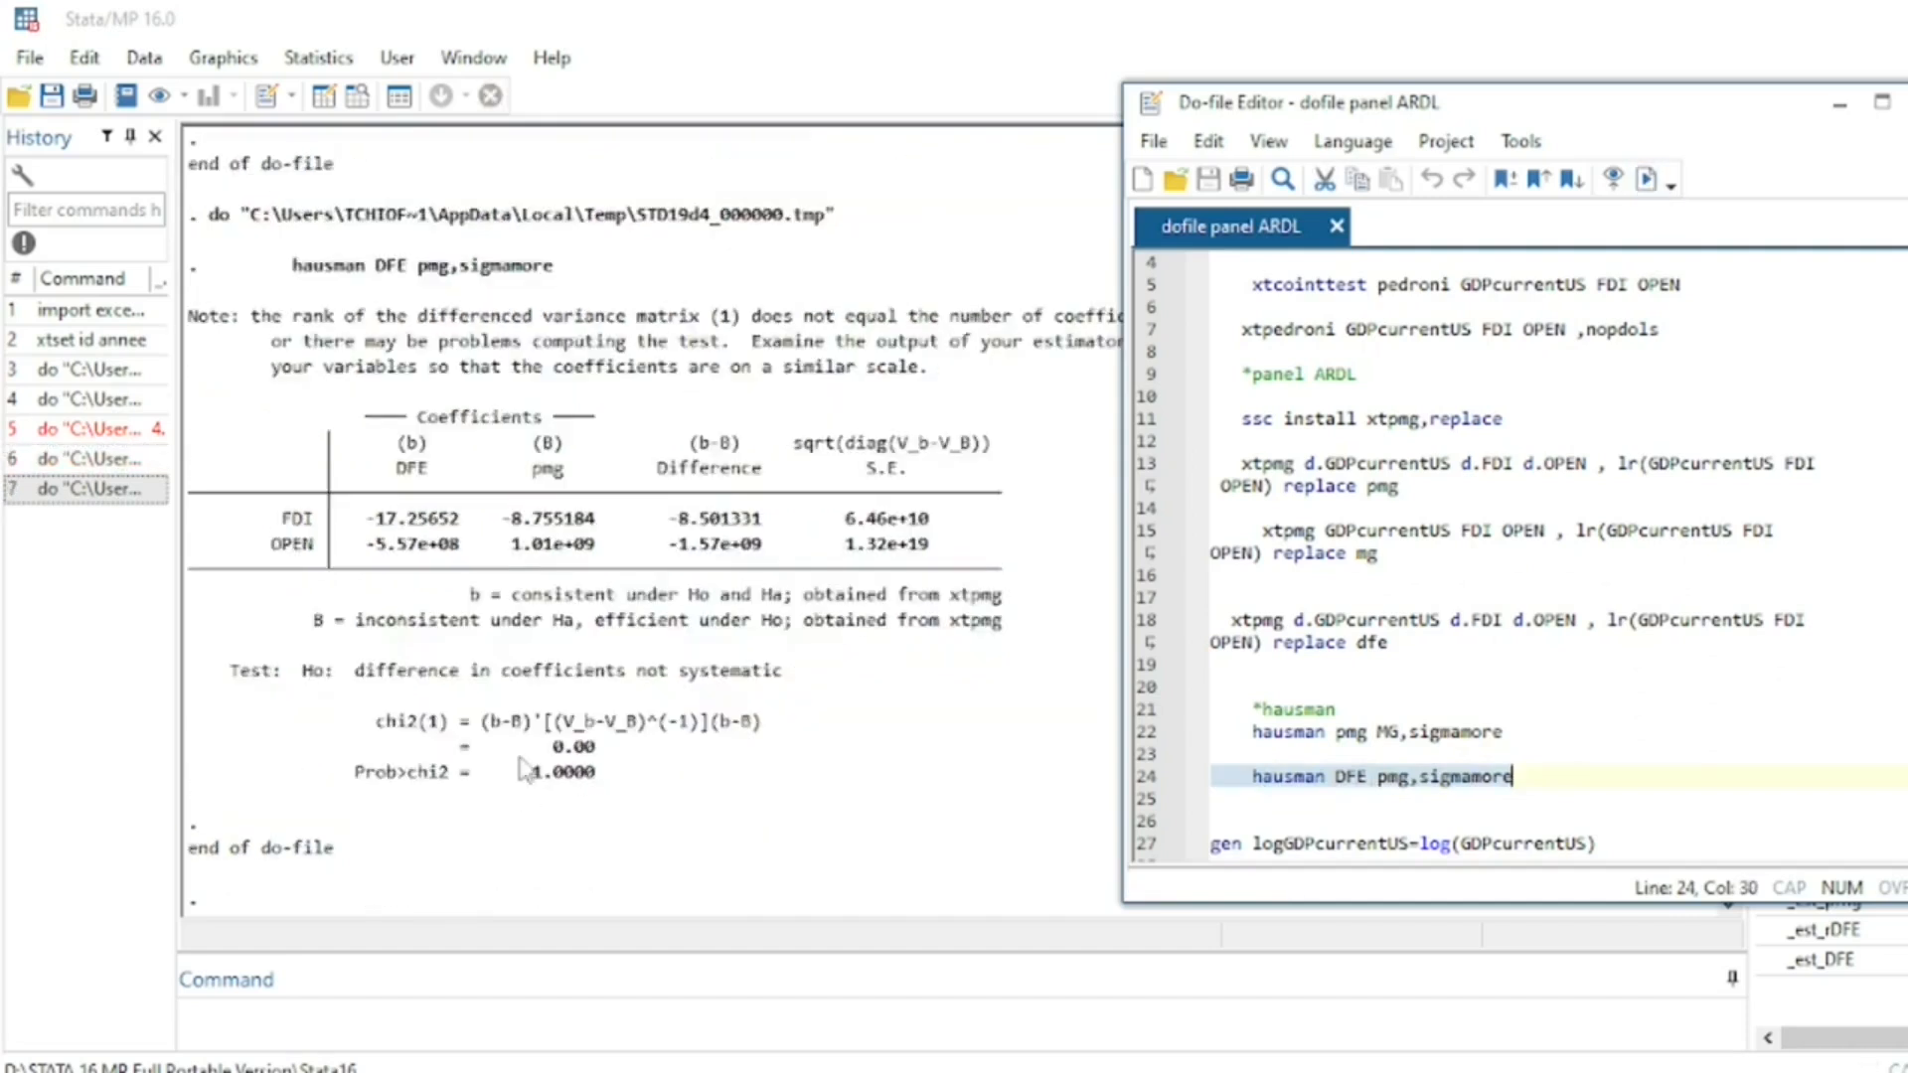
click(524, 772)
drag(524, 773, 616, 778)
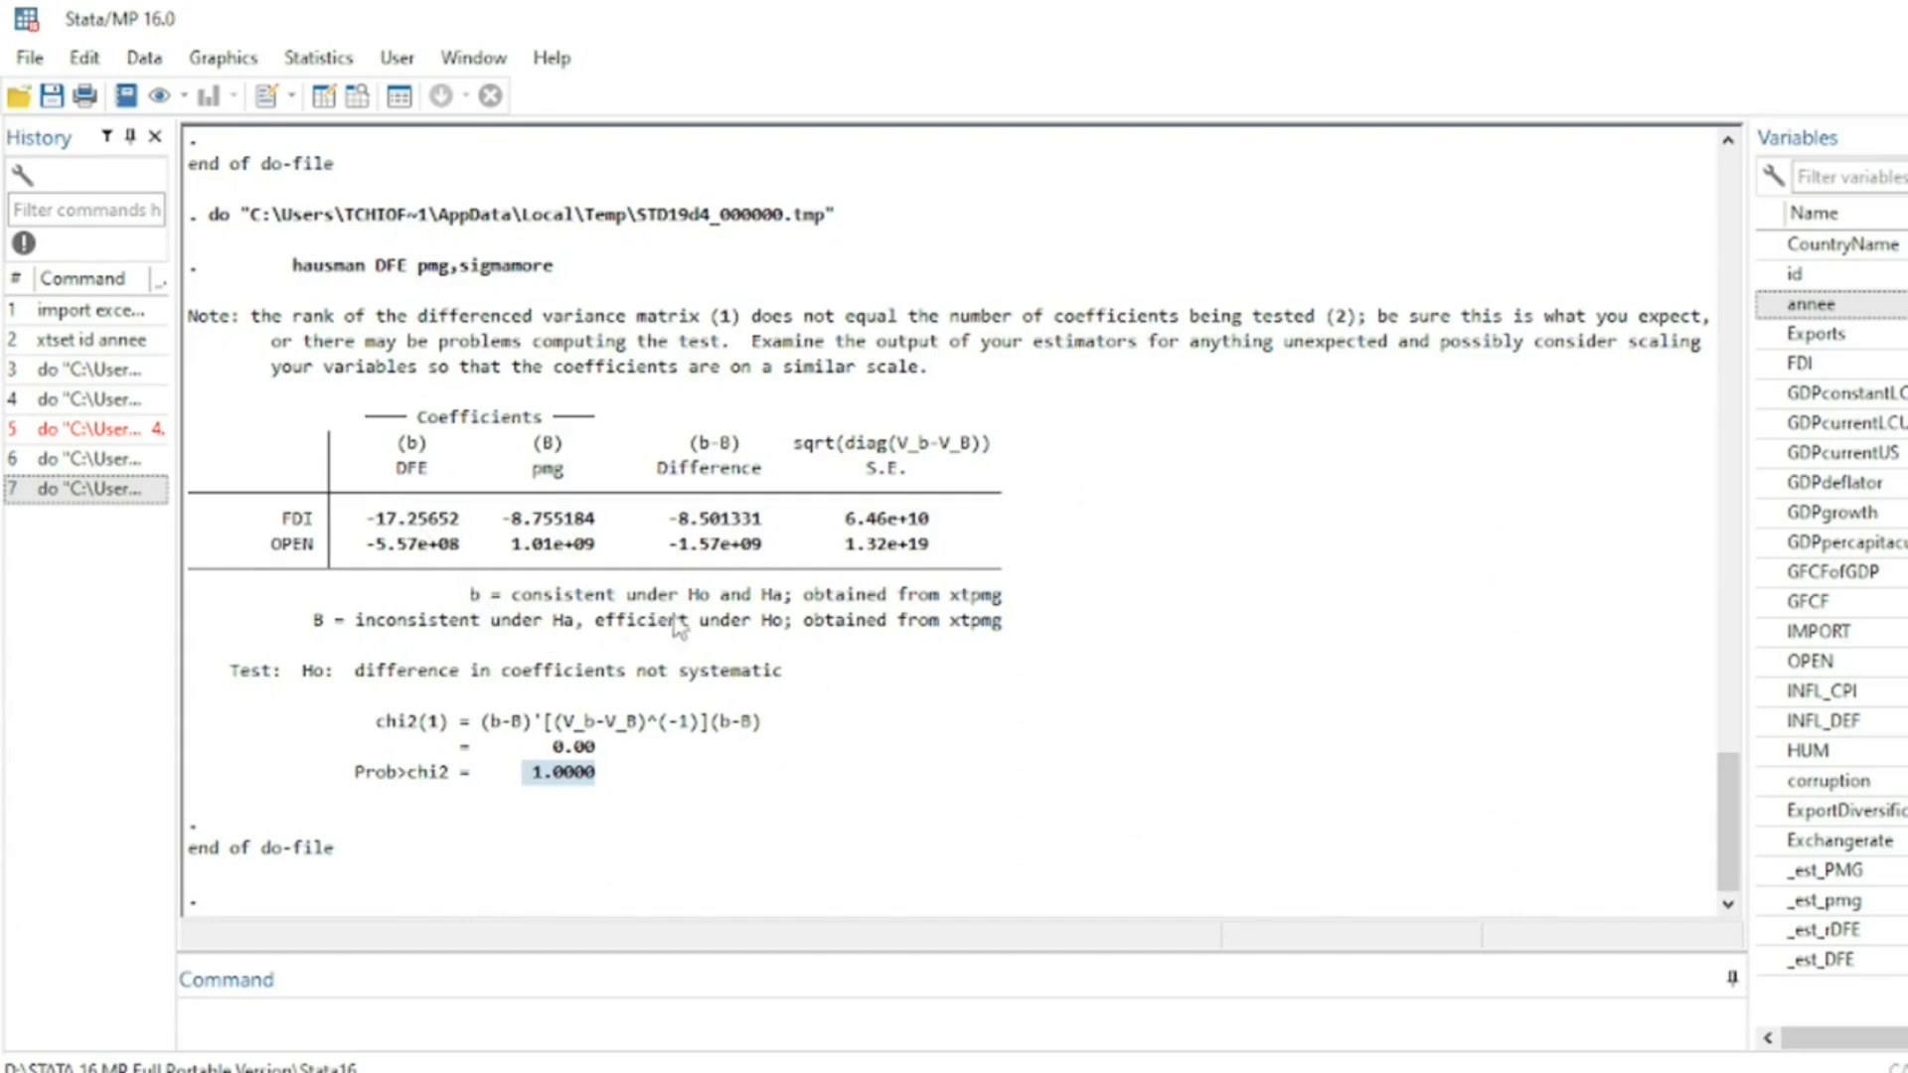
Examine the Hausman output's notes on which estimator is consistent or efficient under Ho and Ha.
drag(523, 594, 707, 613)
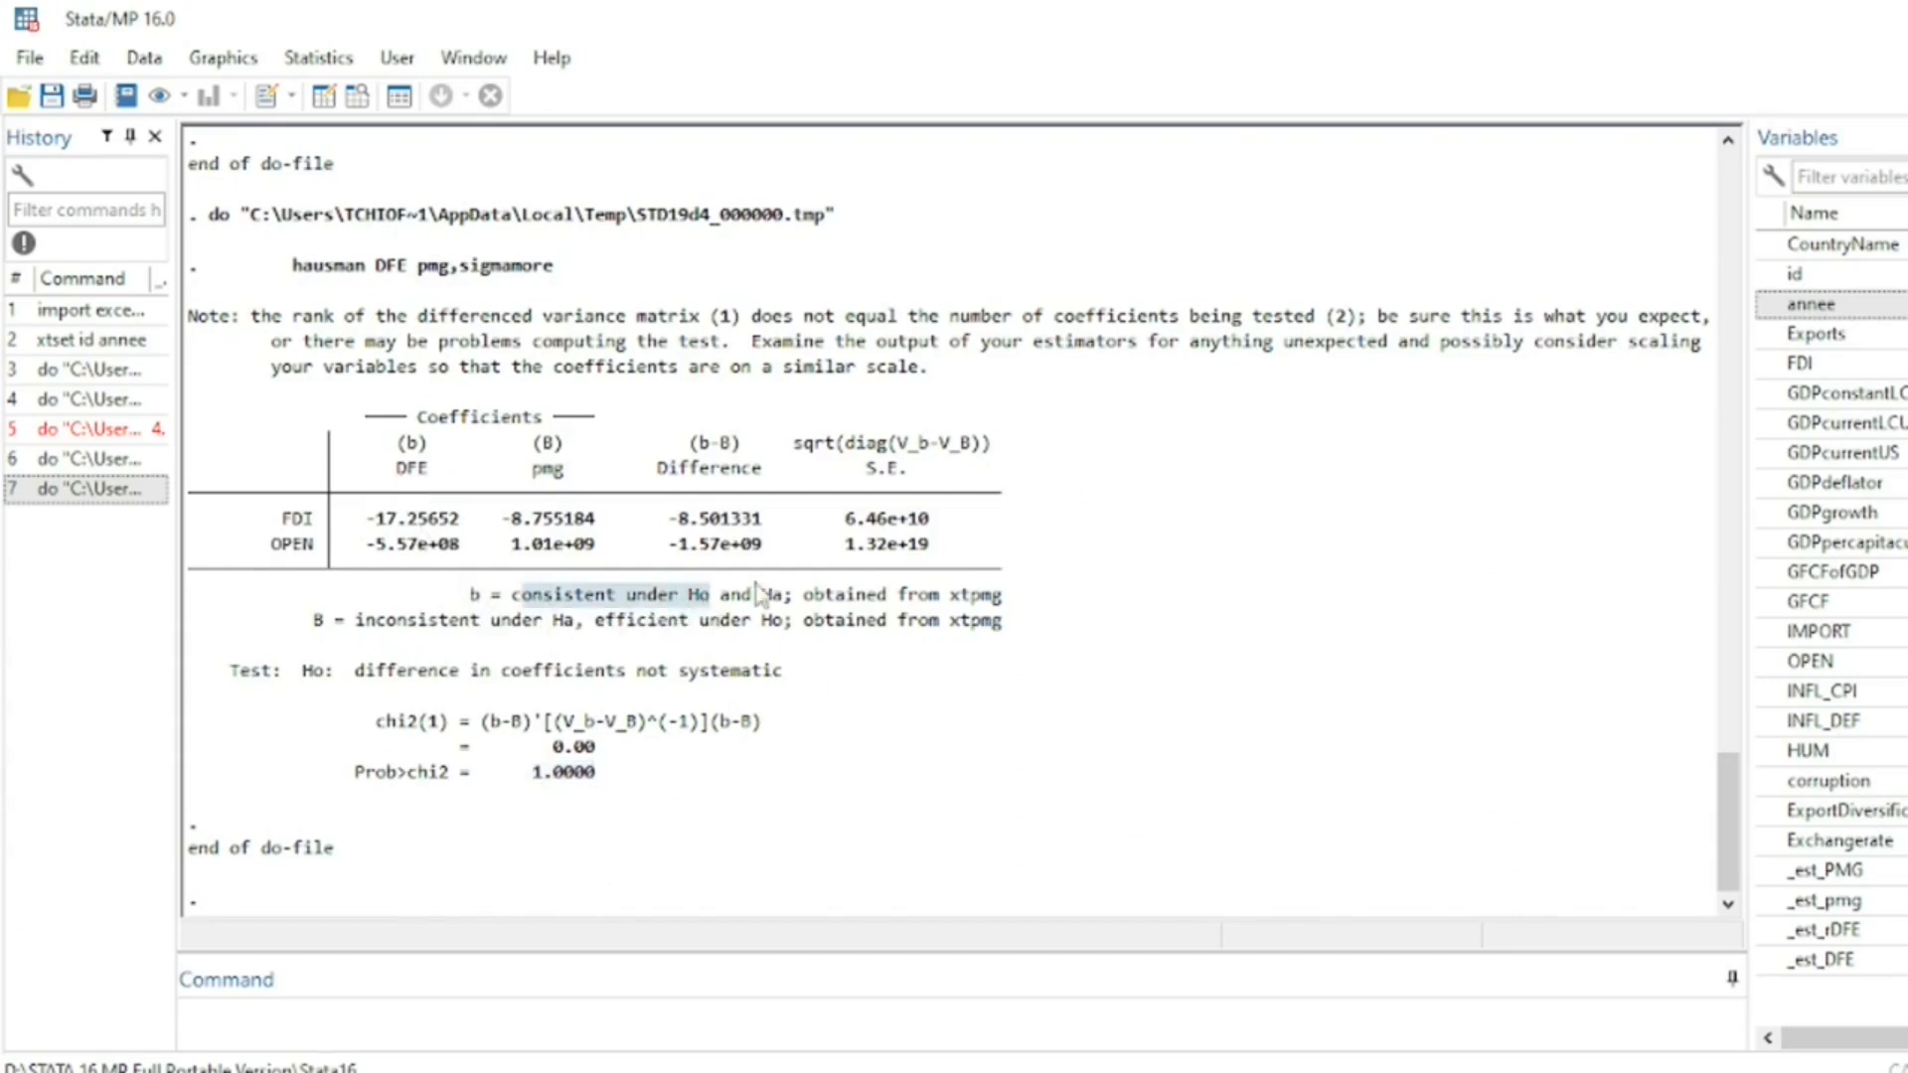
drag(511, 595, 689, 594)
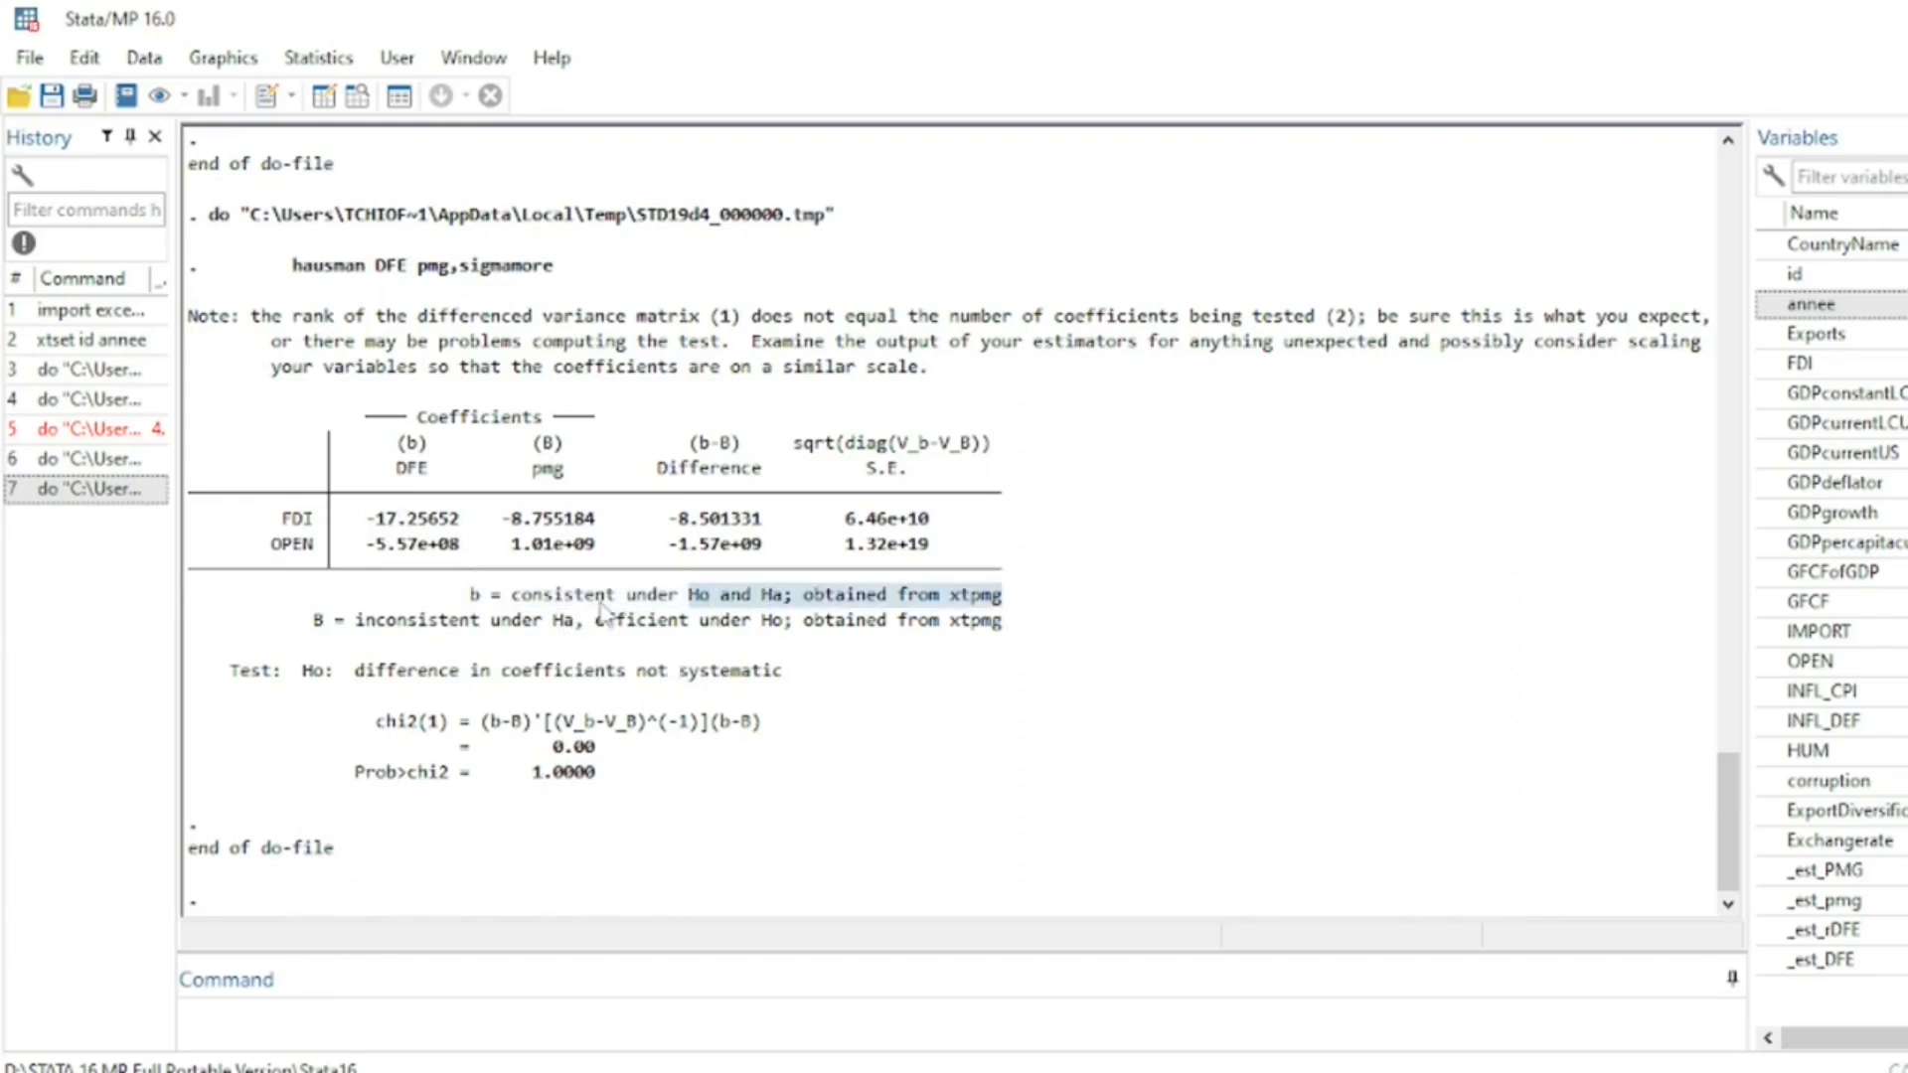
Run only the do-file line "gen logGDPcurrentUS=log(GDPcurrentUS)" to create the logged GDP variable.
click(1228, 1065)
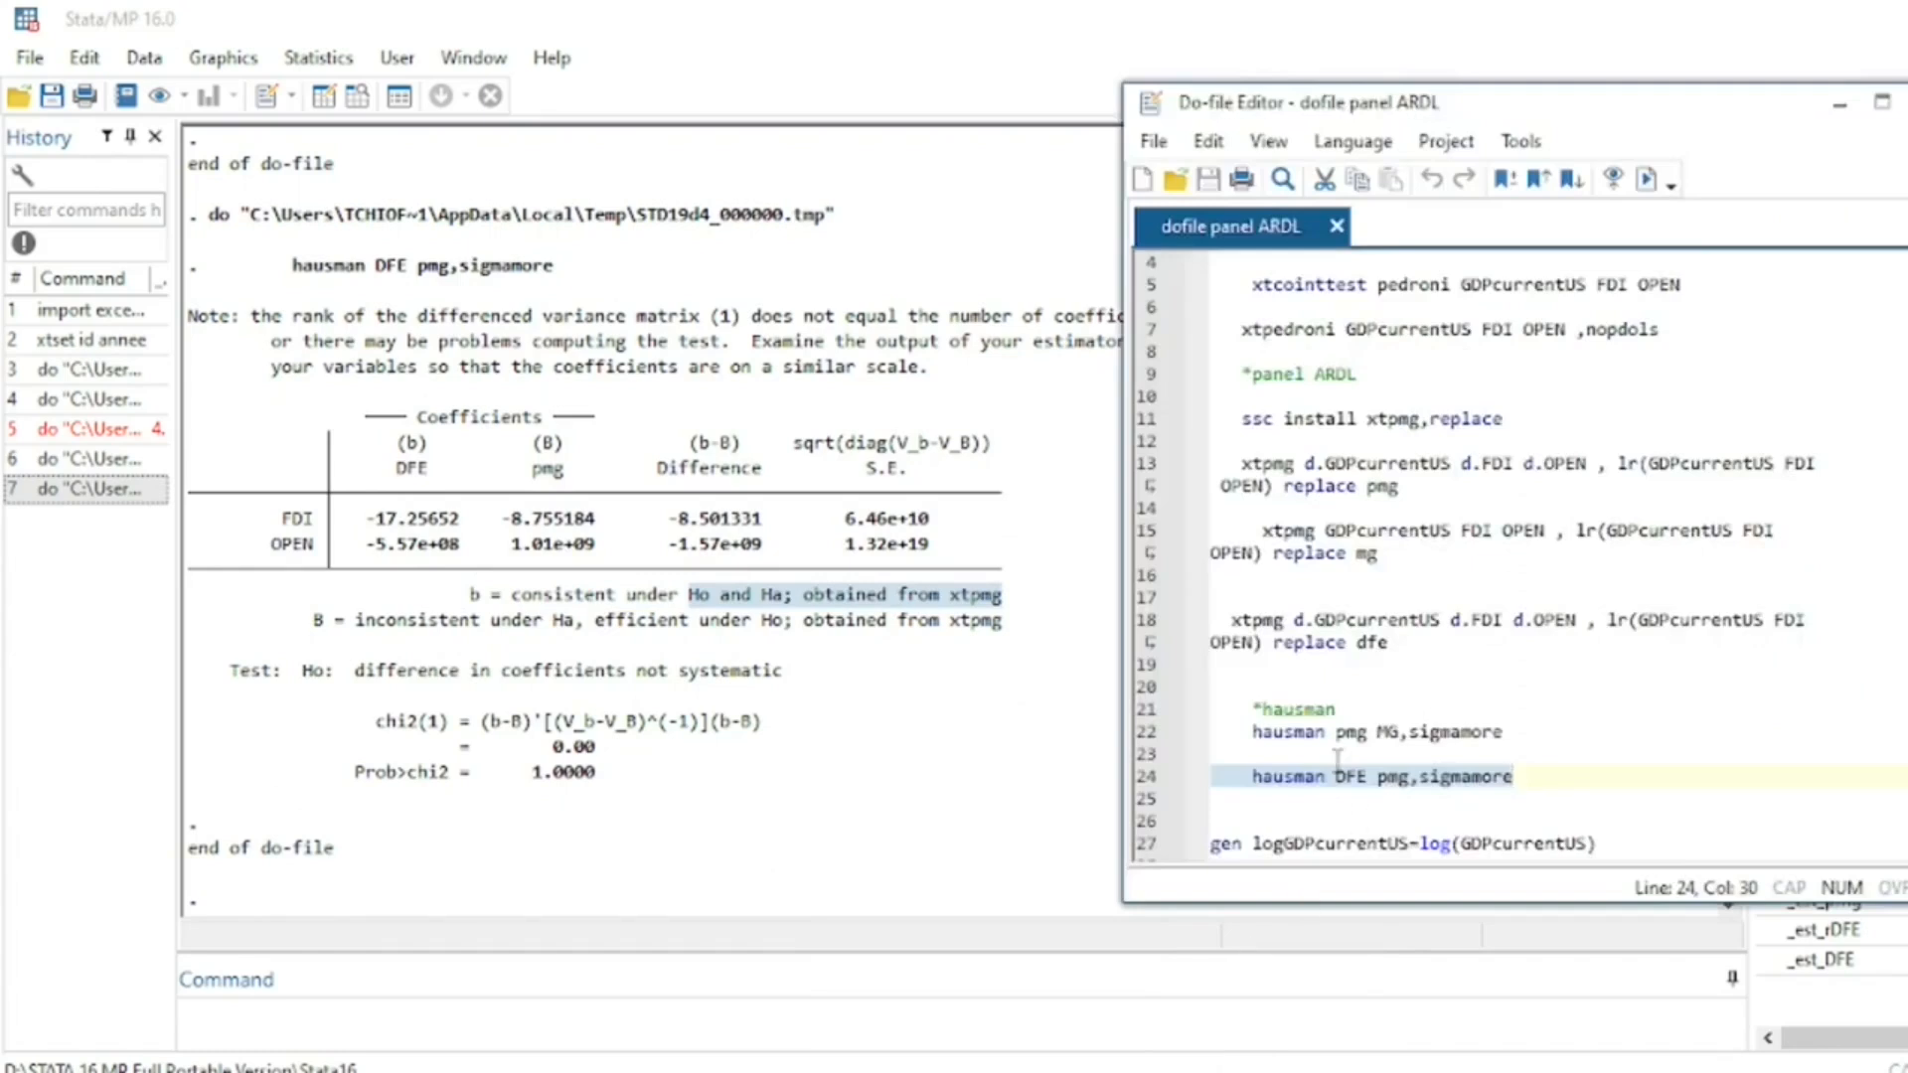
scroll(1396, 792, down, 3)
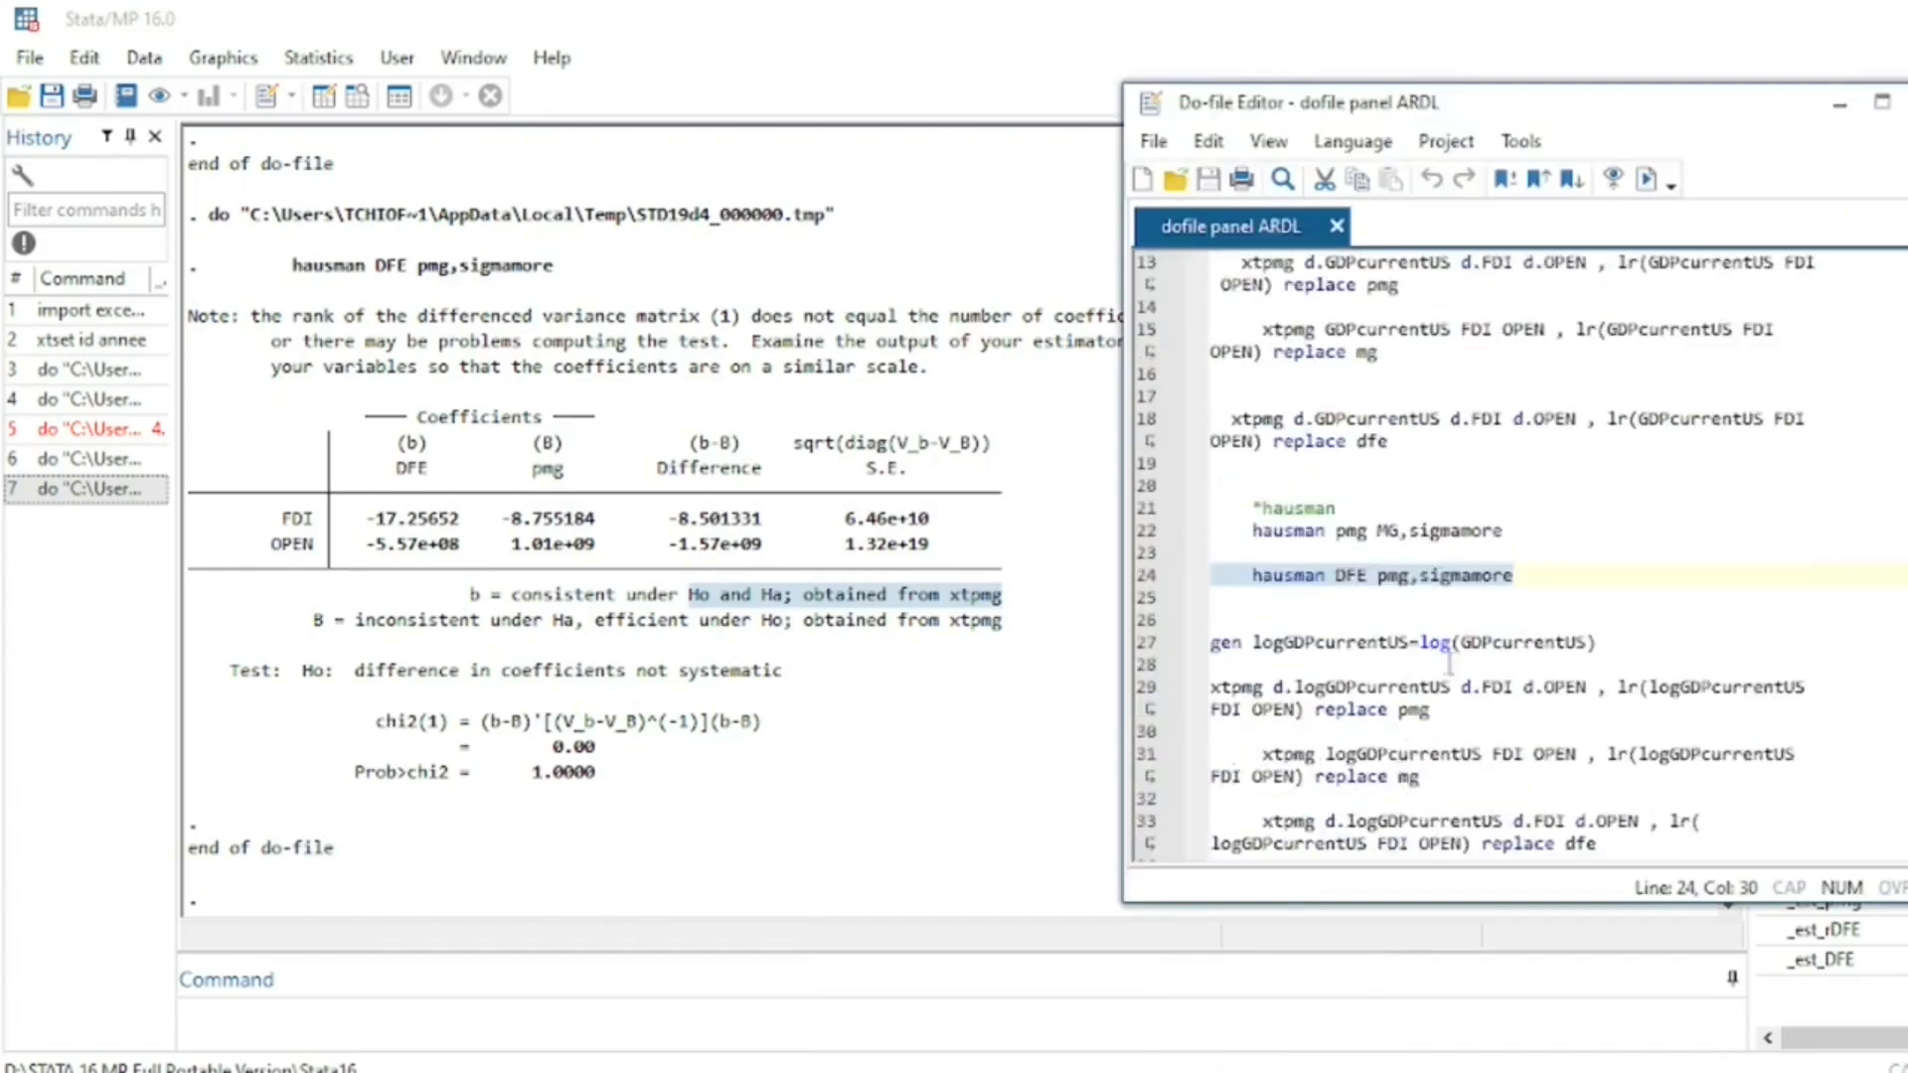
drag(1210, 644, 1598, 642)
key(ctrl+d)
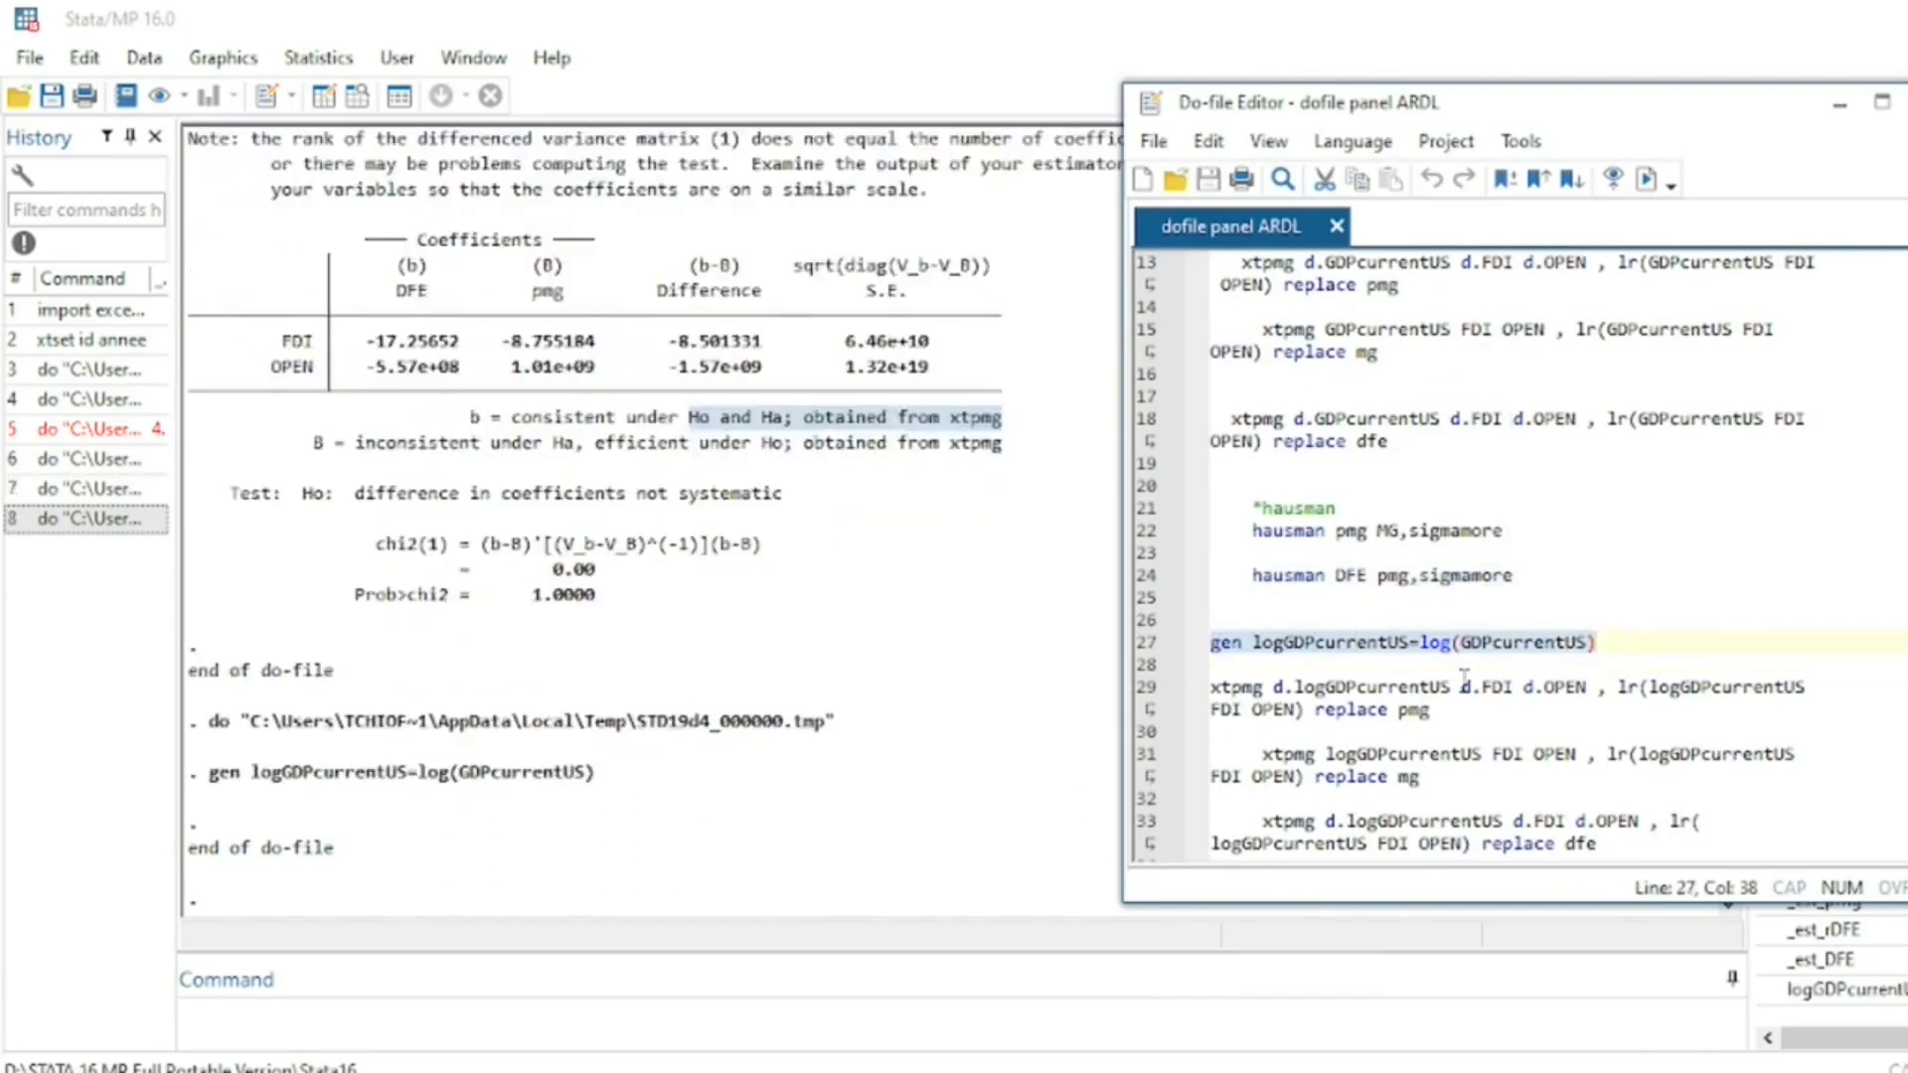
Estimate the pooled mean group model with only "xtpmg d.logGDPcurrentUS d.FDI d.OPEN , lr(logGDPcurrentUS FDI OPEN) replace pmg" and check its long-run and short-run p-values.
scroll(1352, 594, down, 2)
drag(1212, 553, 1432, 577)
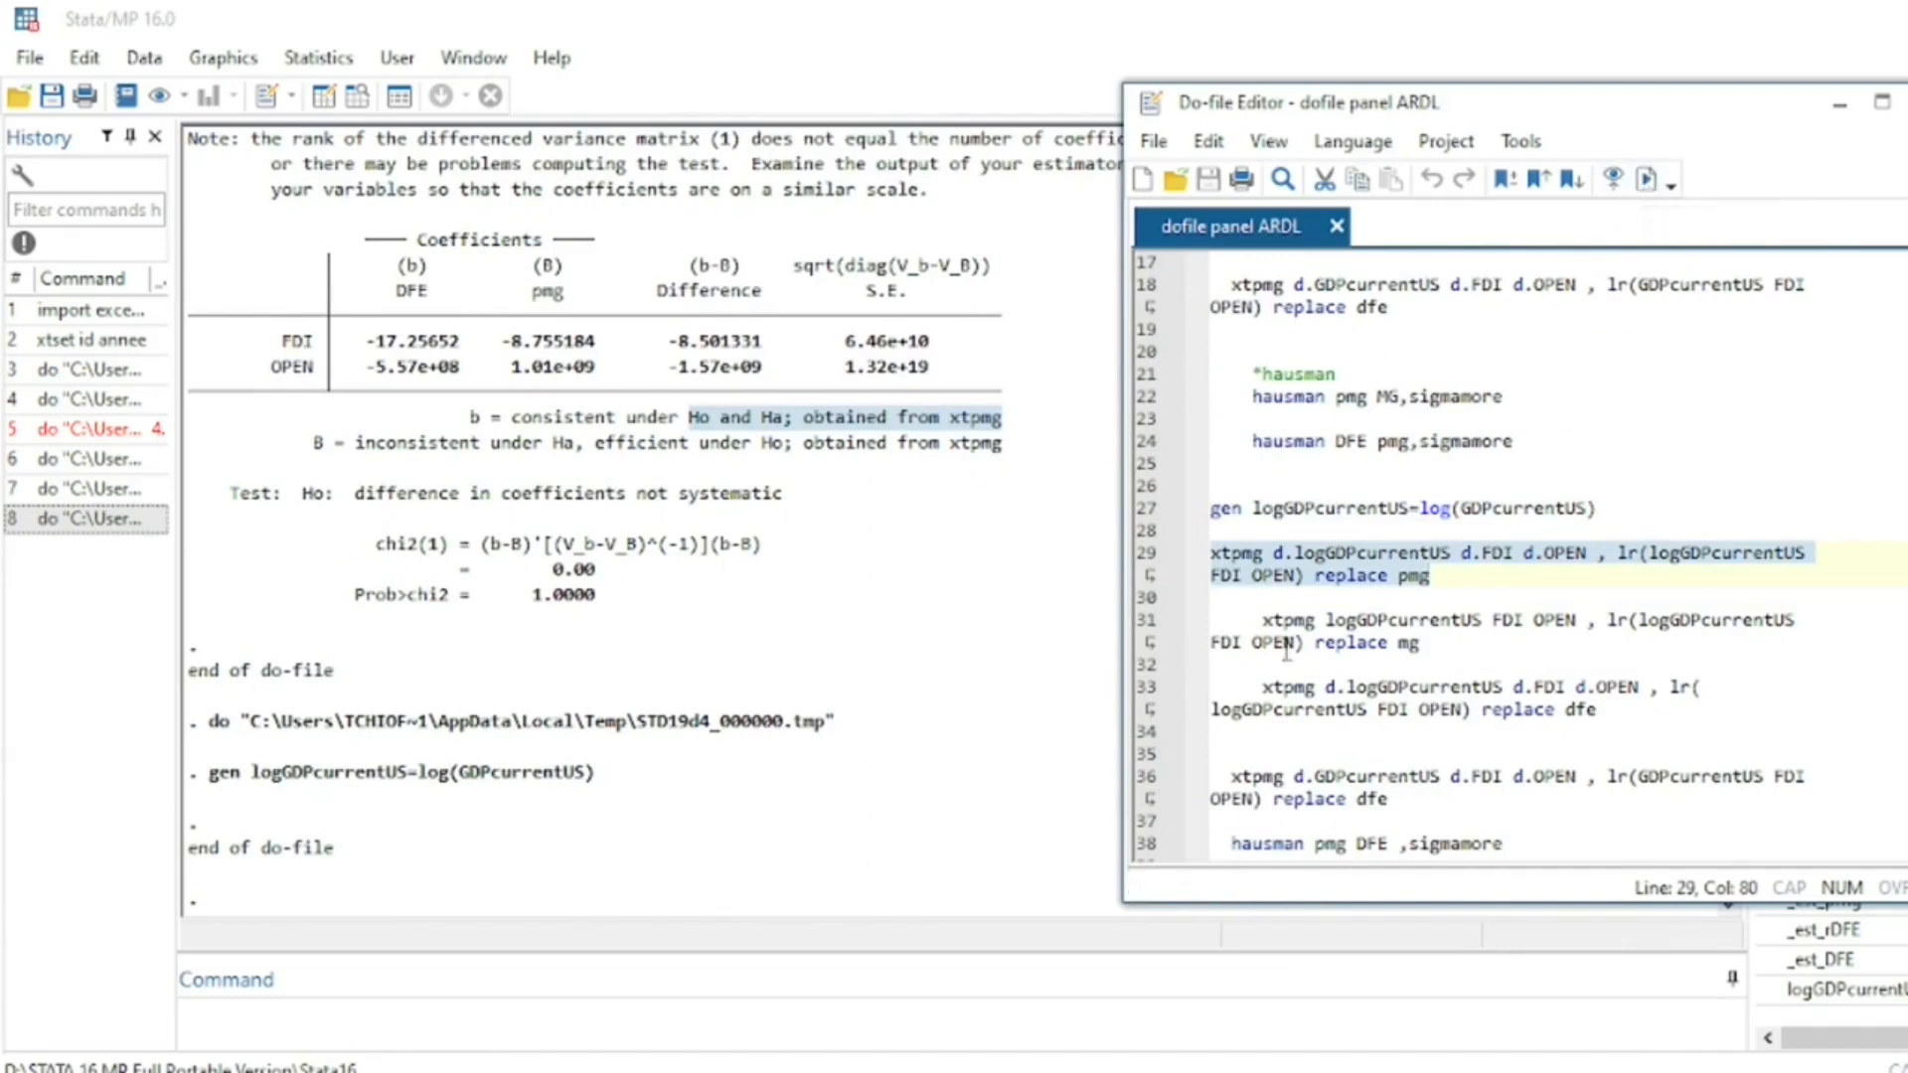
click(1647, 179)
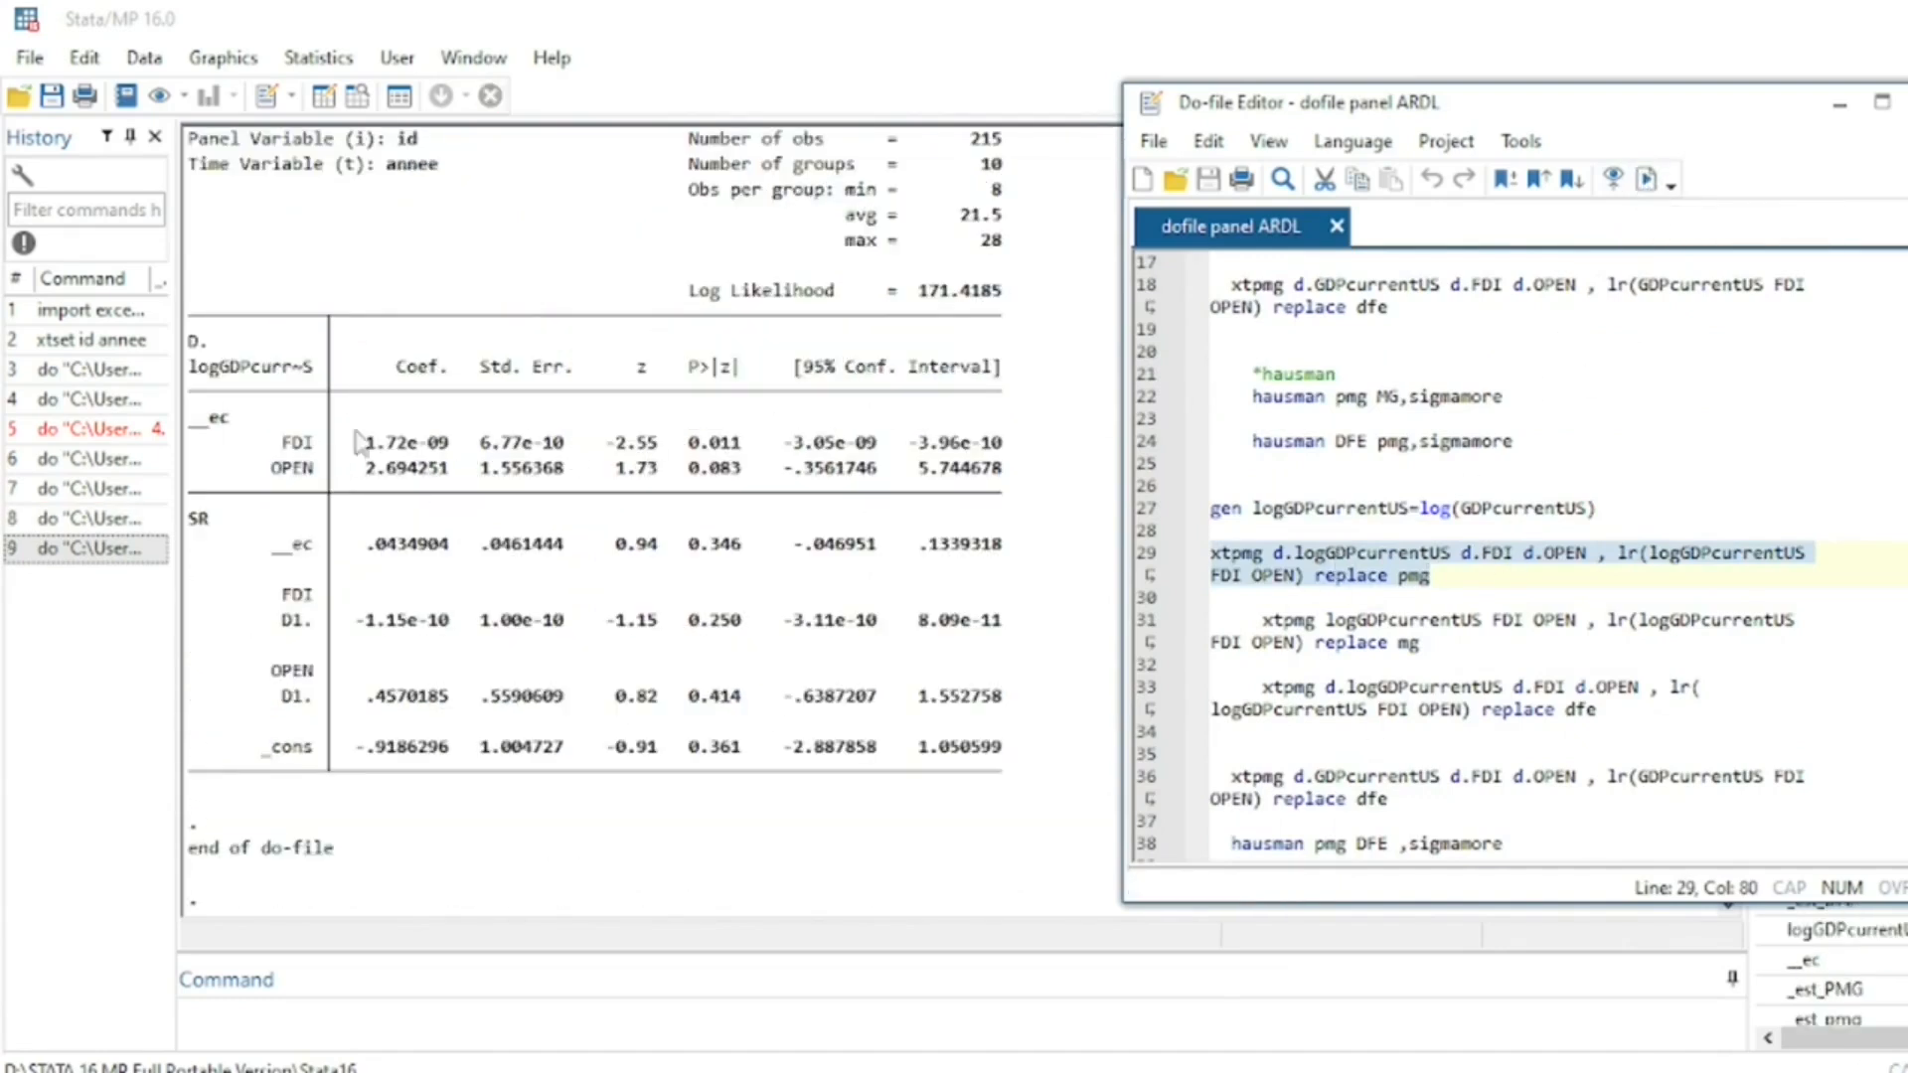
scroll(462, 467, up, 2)
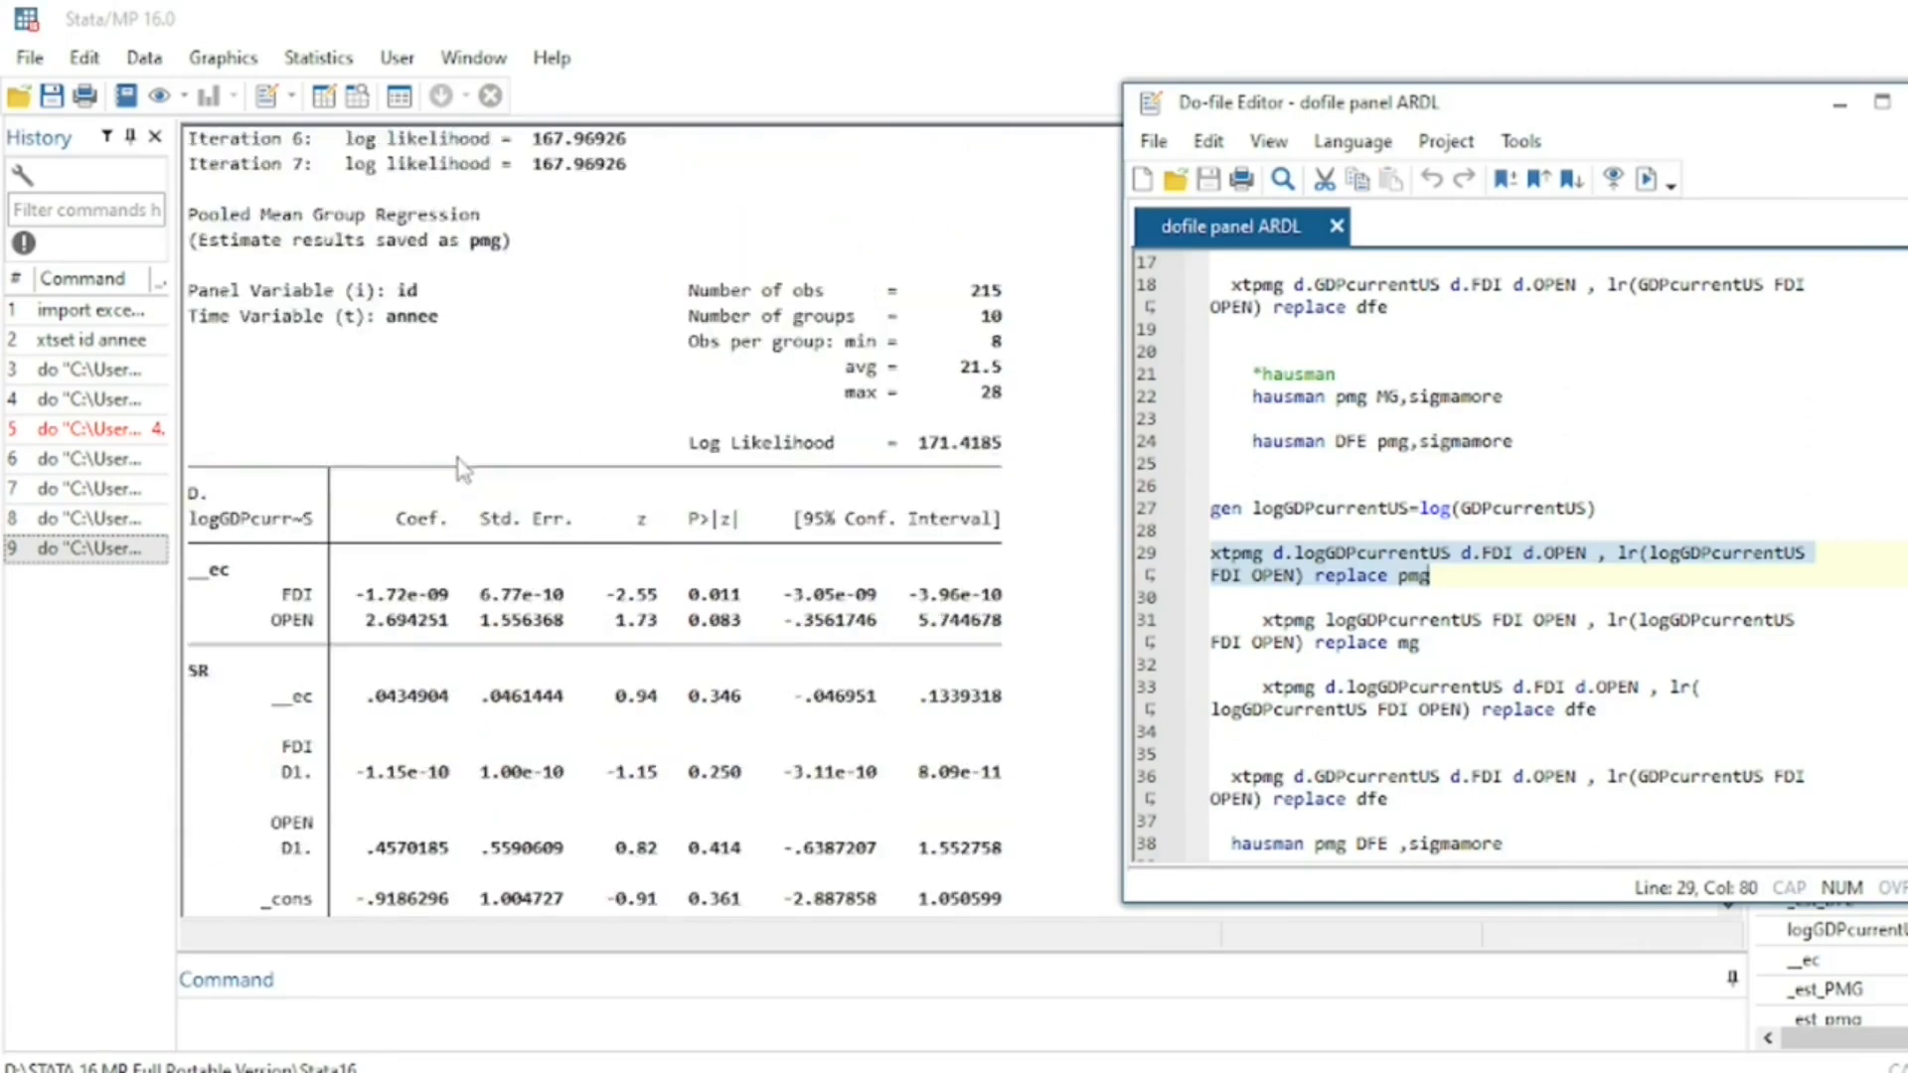
scroll(463, 467, down, 2)
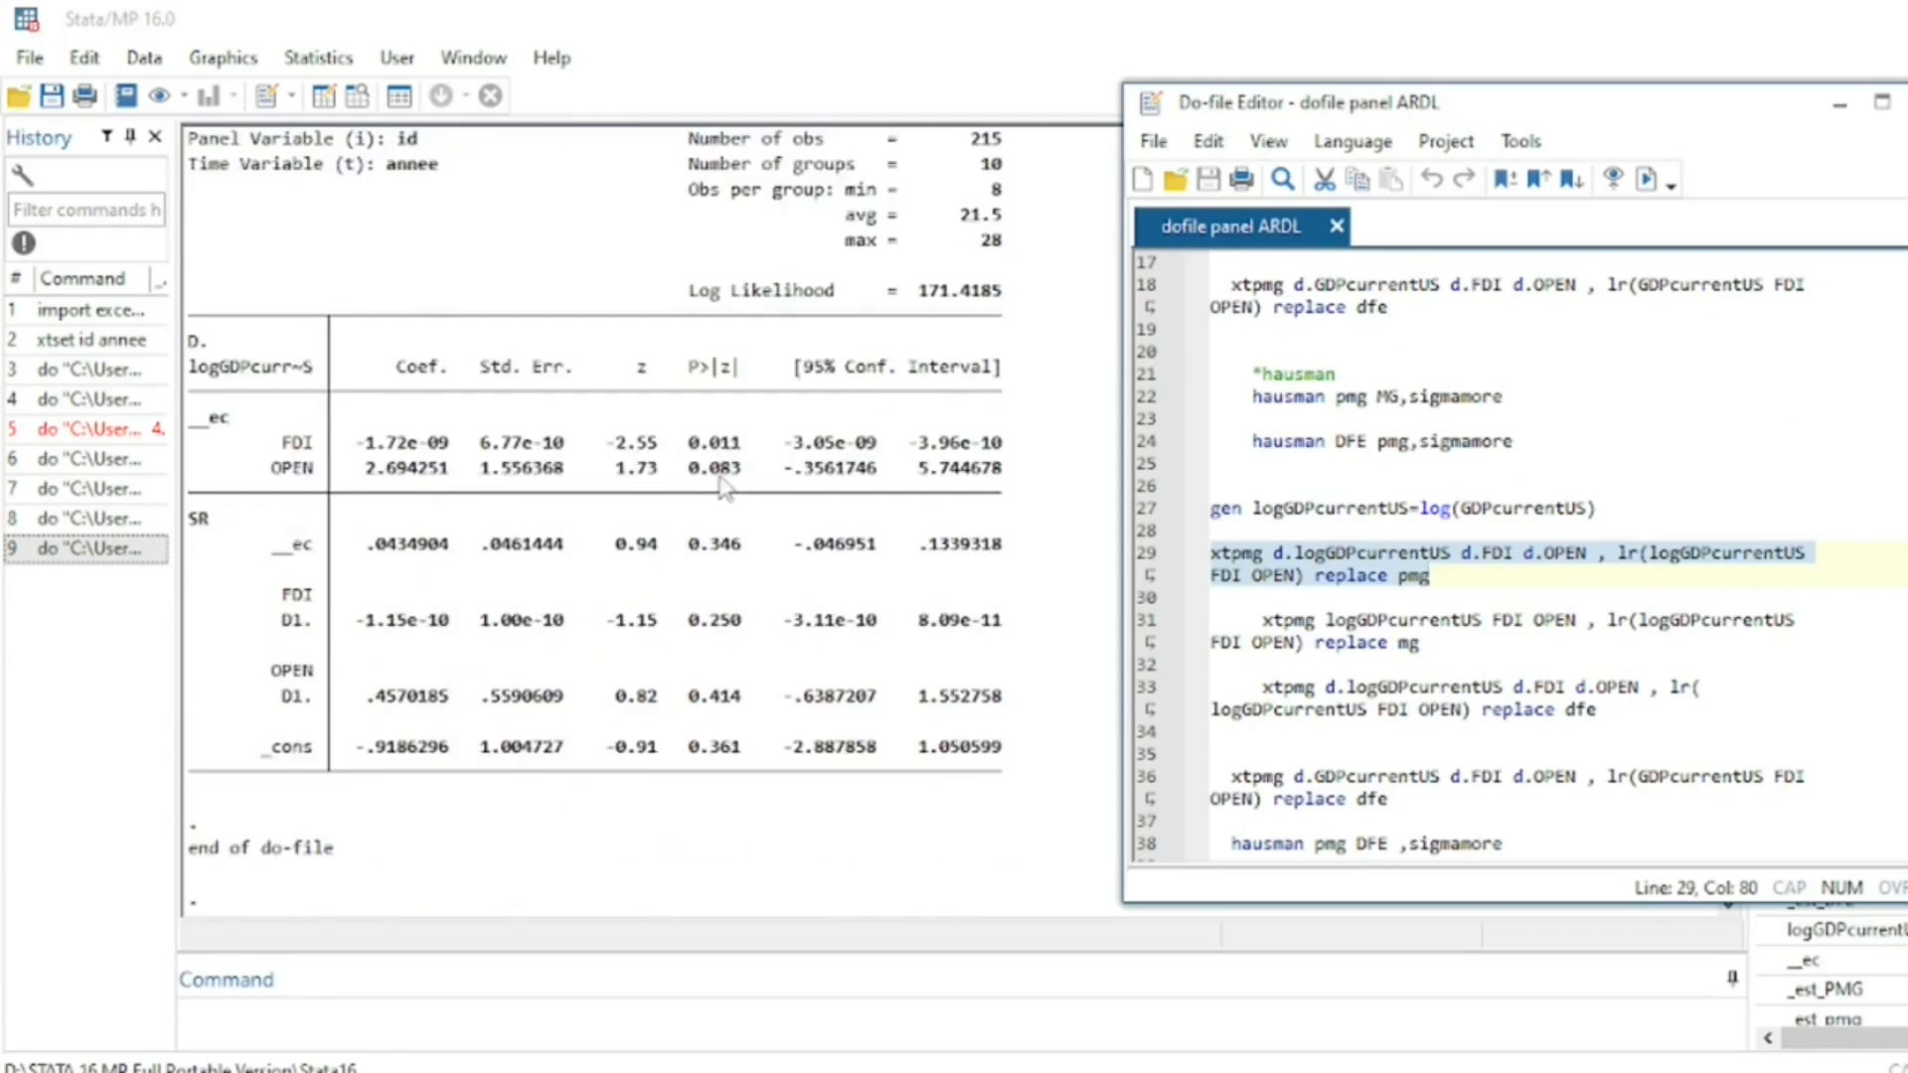
drag(701, 544, 875, 772)
Try to estimate the mean group model with only the line "xtpmg logGDPcurrentUS FDI OPEN , lr(logGDPcurrentUS FDI OPEN) replace mg".
click(1092, 1072)
click(1240, 1046)
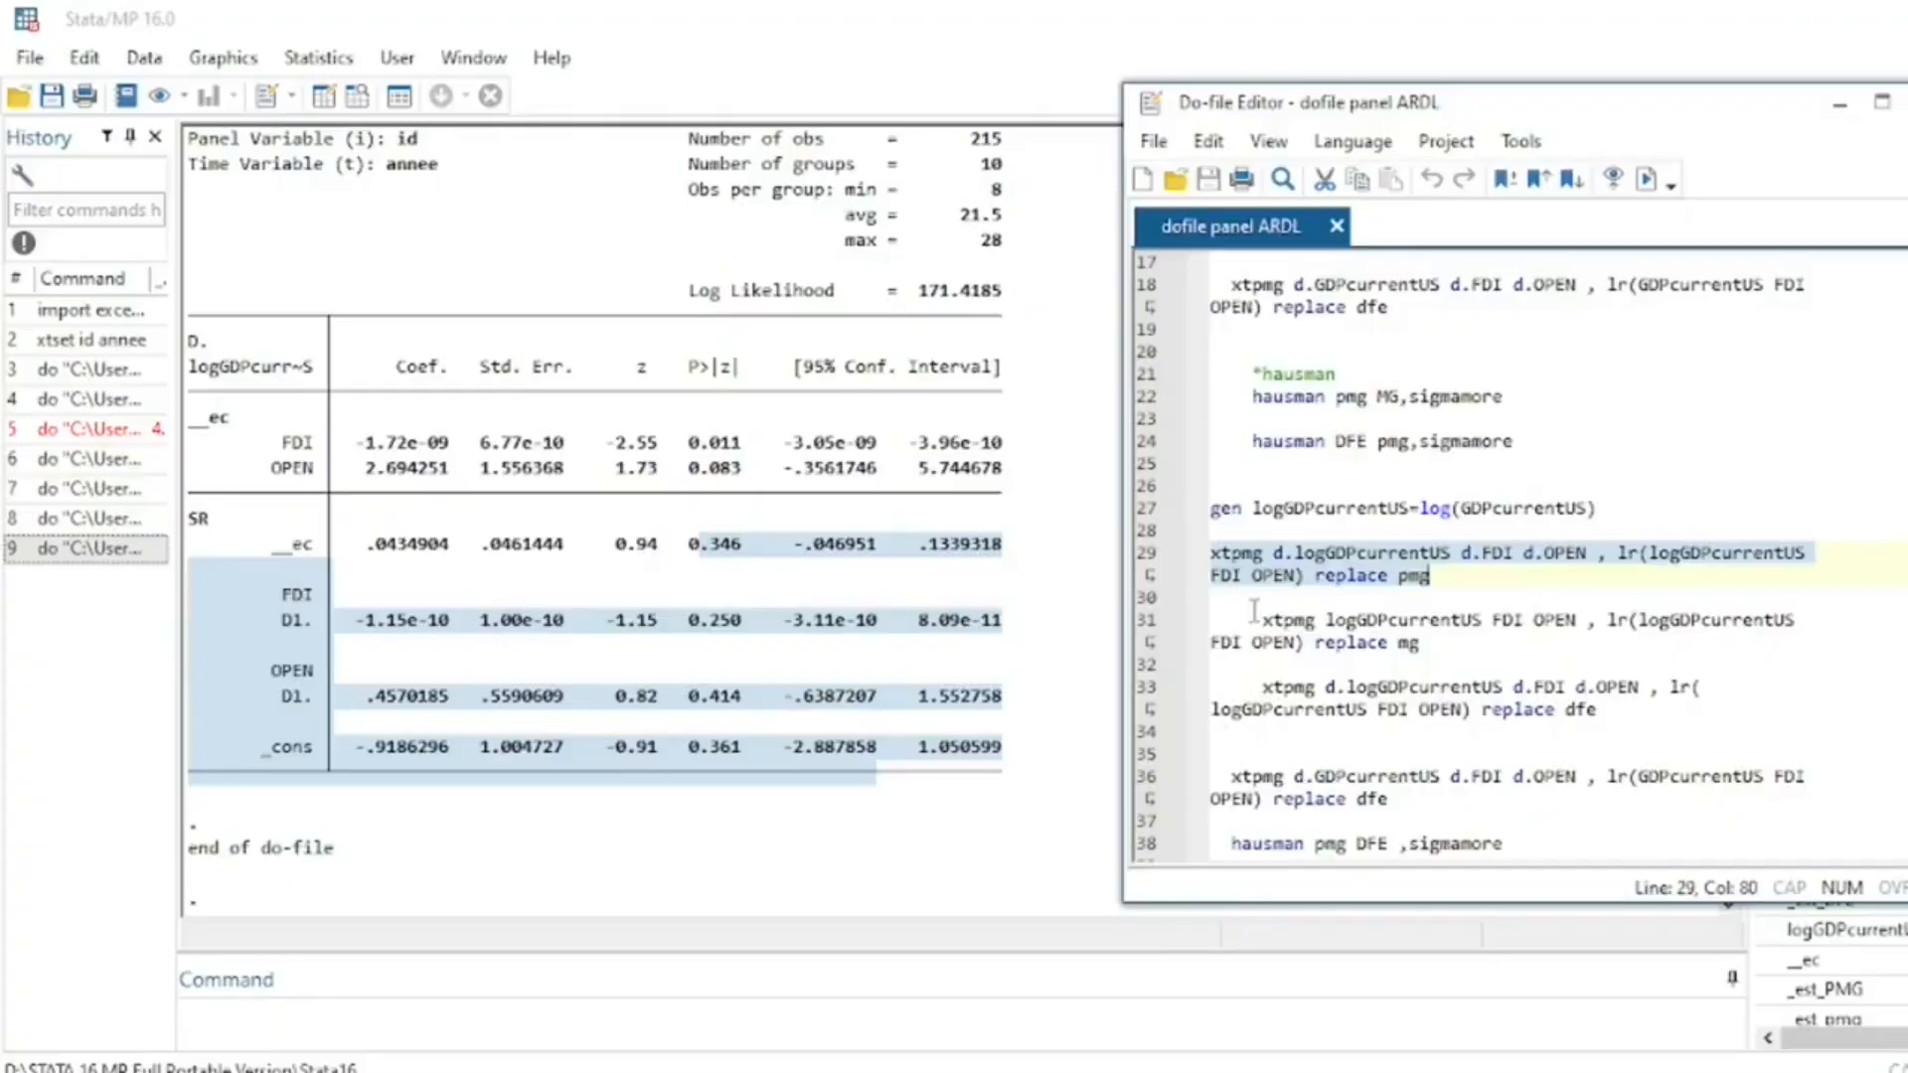
drag(1254, 612, 1506, 647)
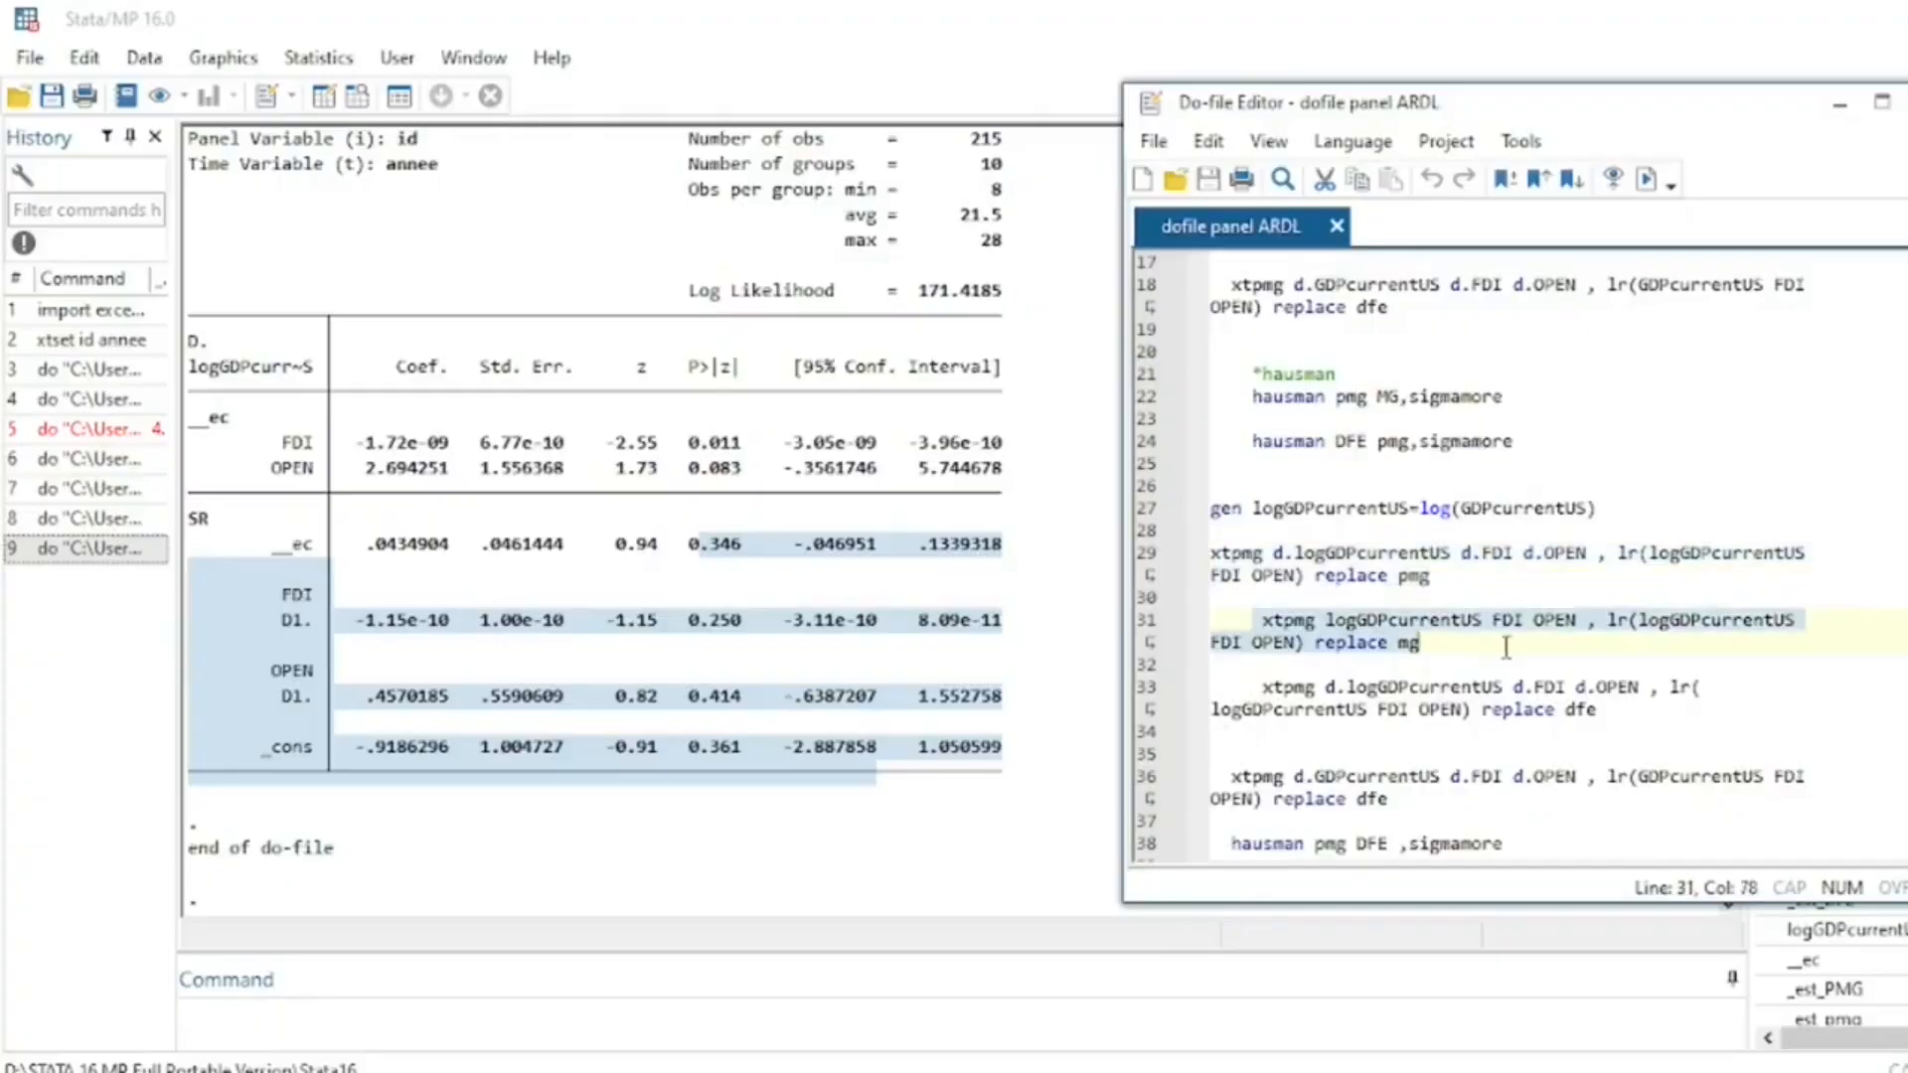
click(1647, 182)
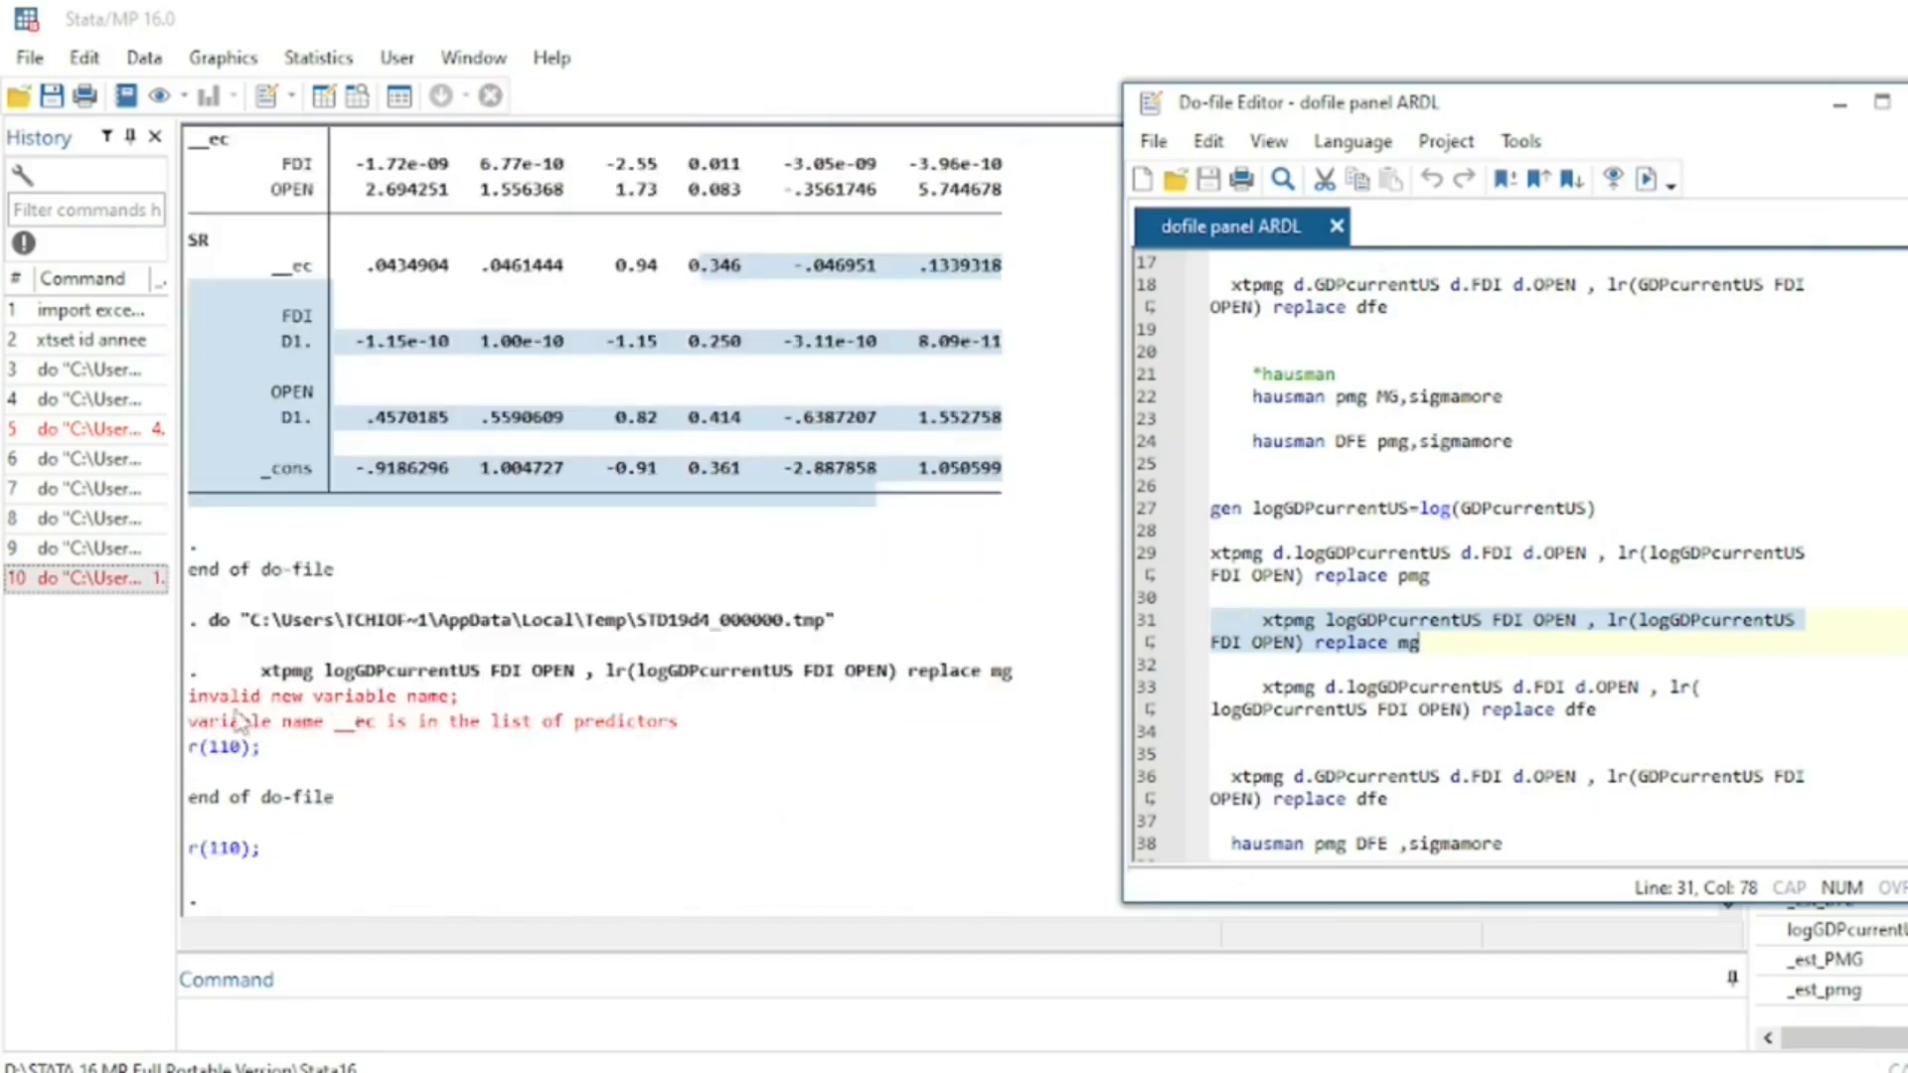
Estimate the dynamic fixed effects model with only "xtpmg d.logGDPcurrentUS d.FDI d.OPEN , lr(logGDPcurrentUS FDI OPEN) replace dfe" and check its long-run rows and short-run OPEN p-value.
drag(1254, 686, 1635, 708)
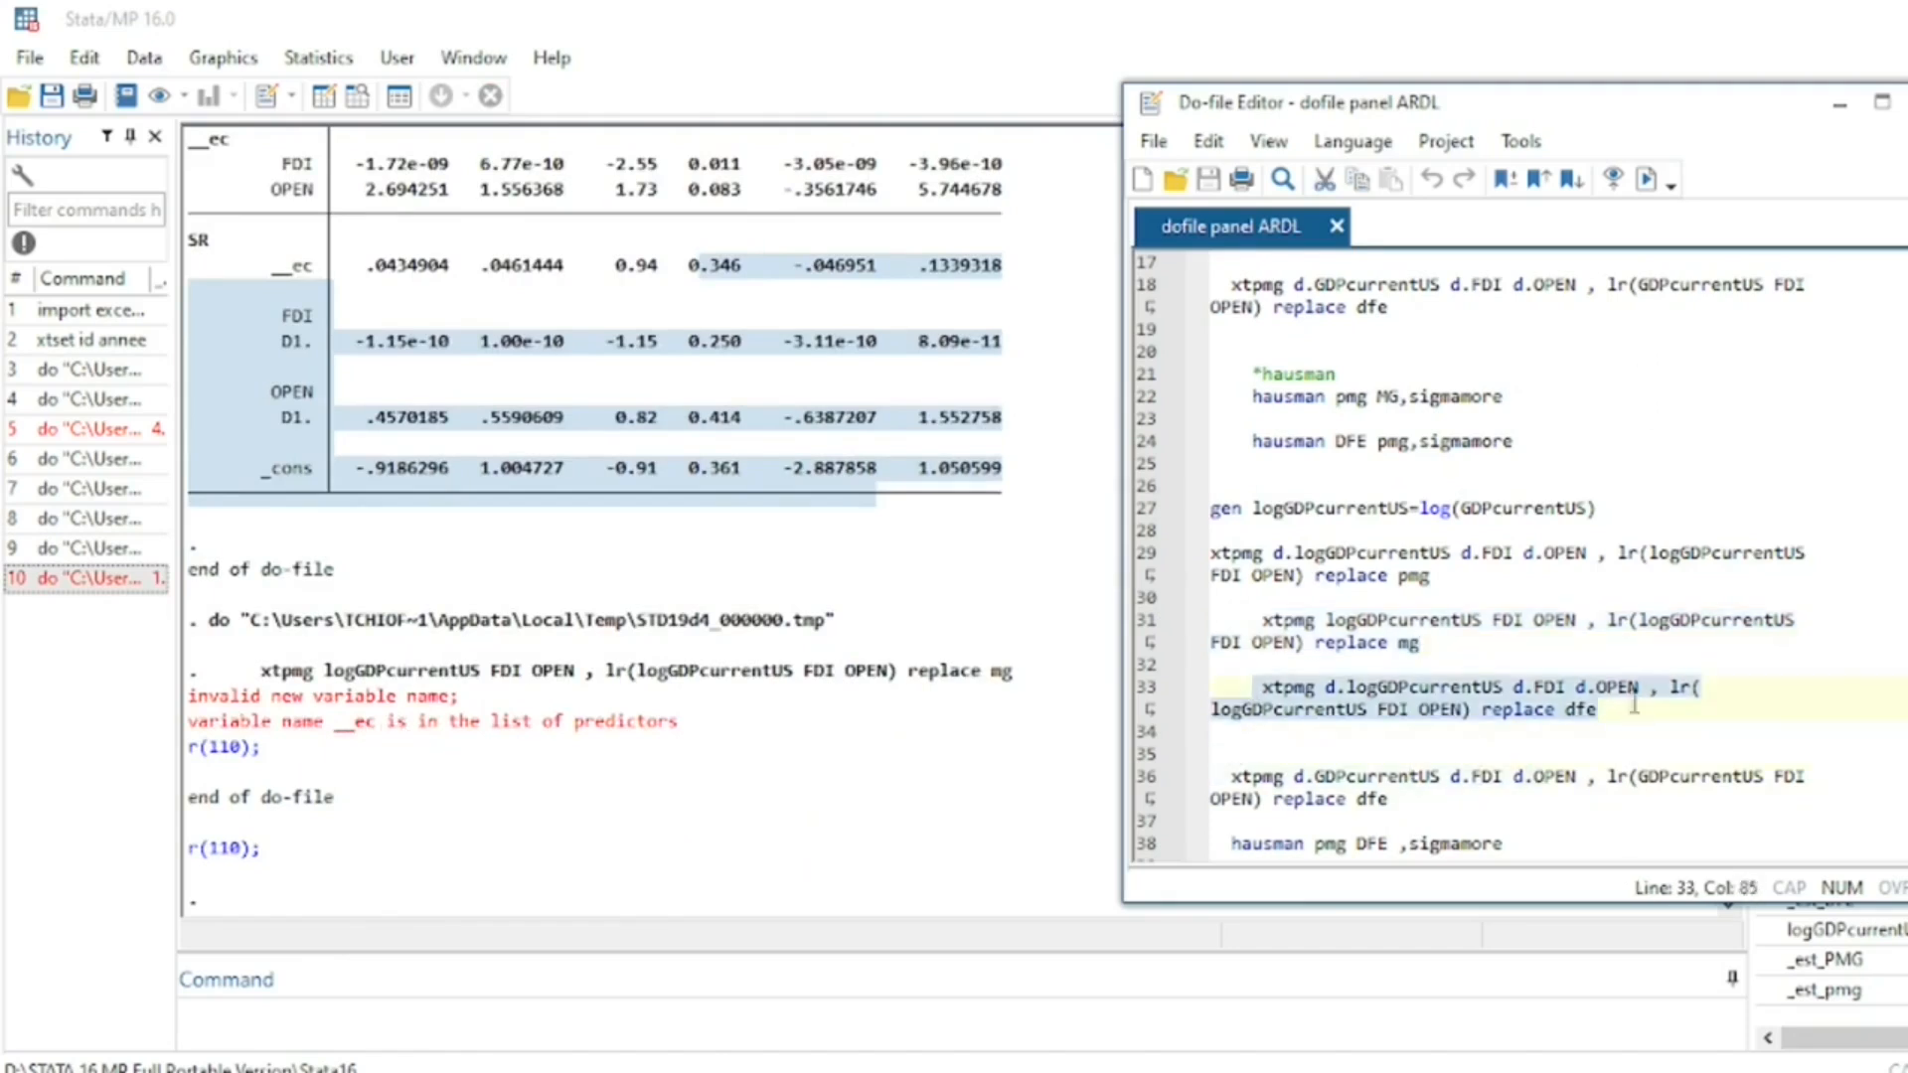
click(1647, 179)
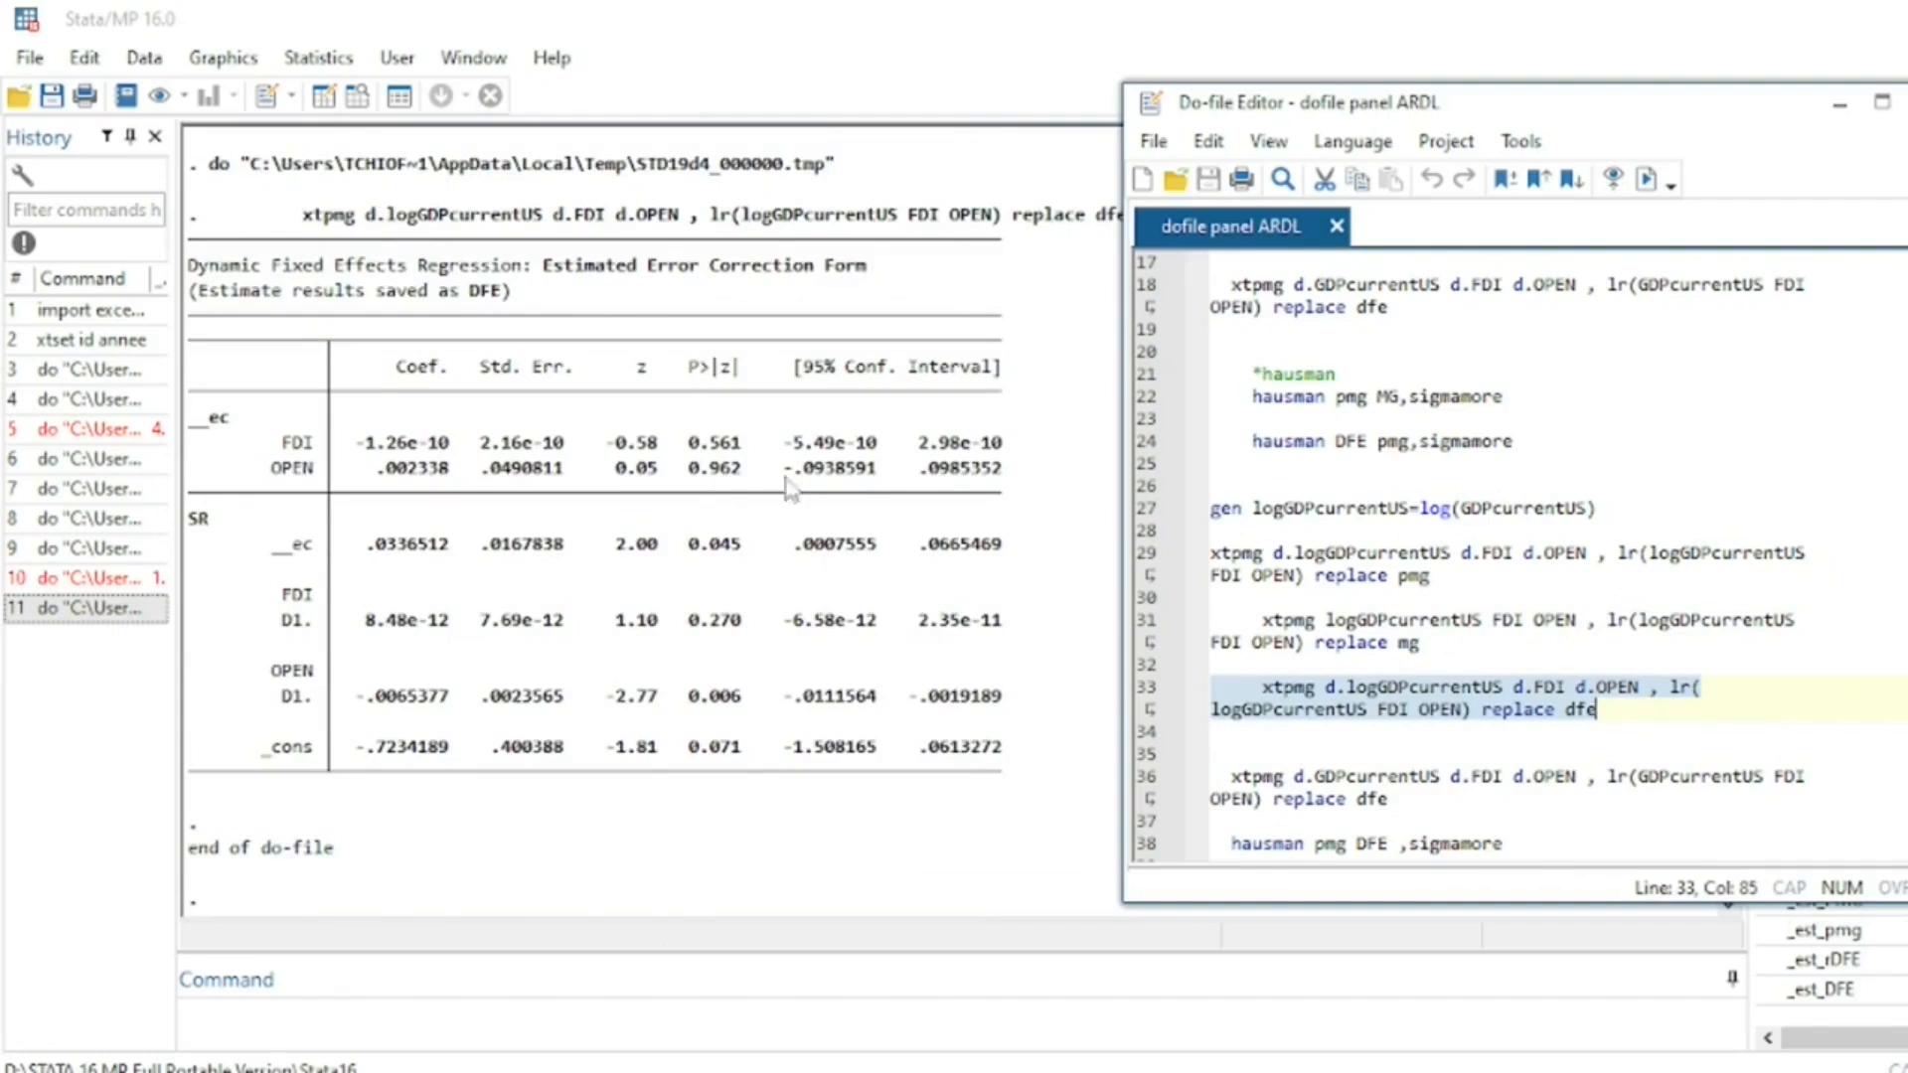
drag(286, 442, 1064, 468)
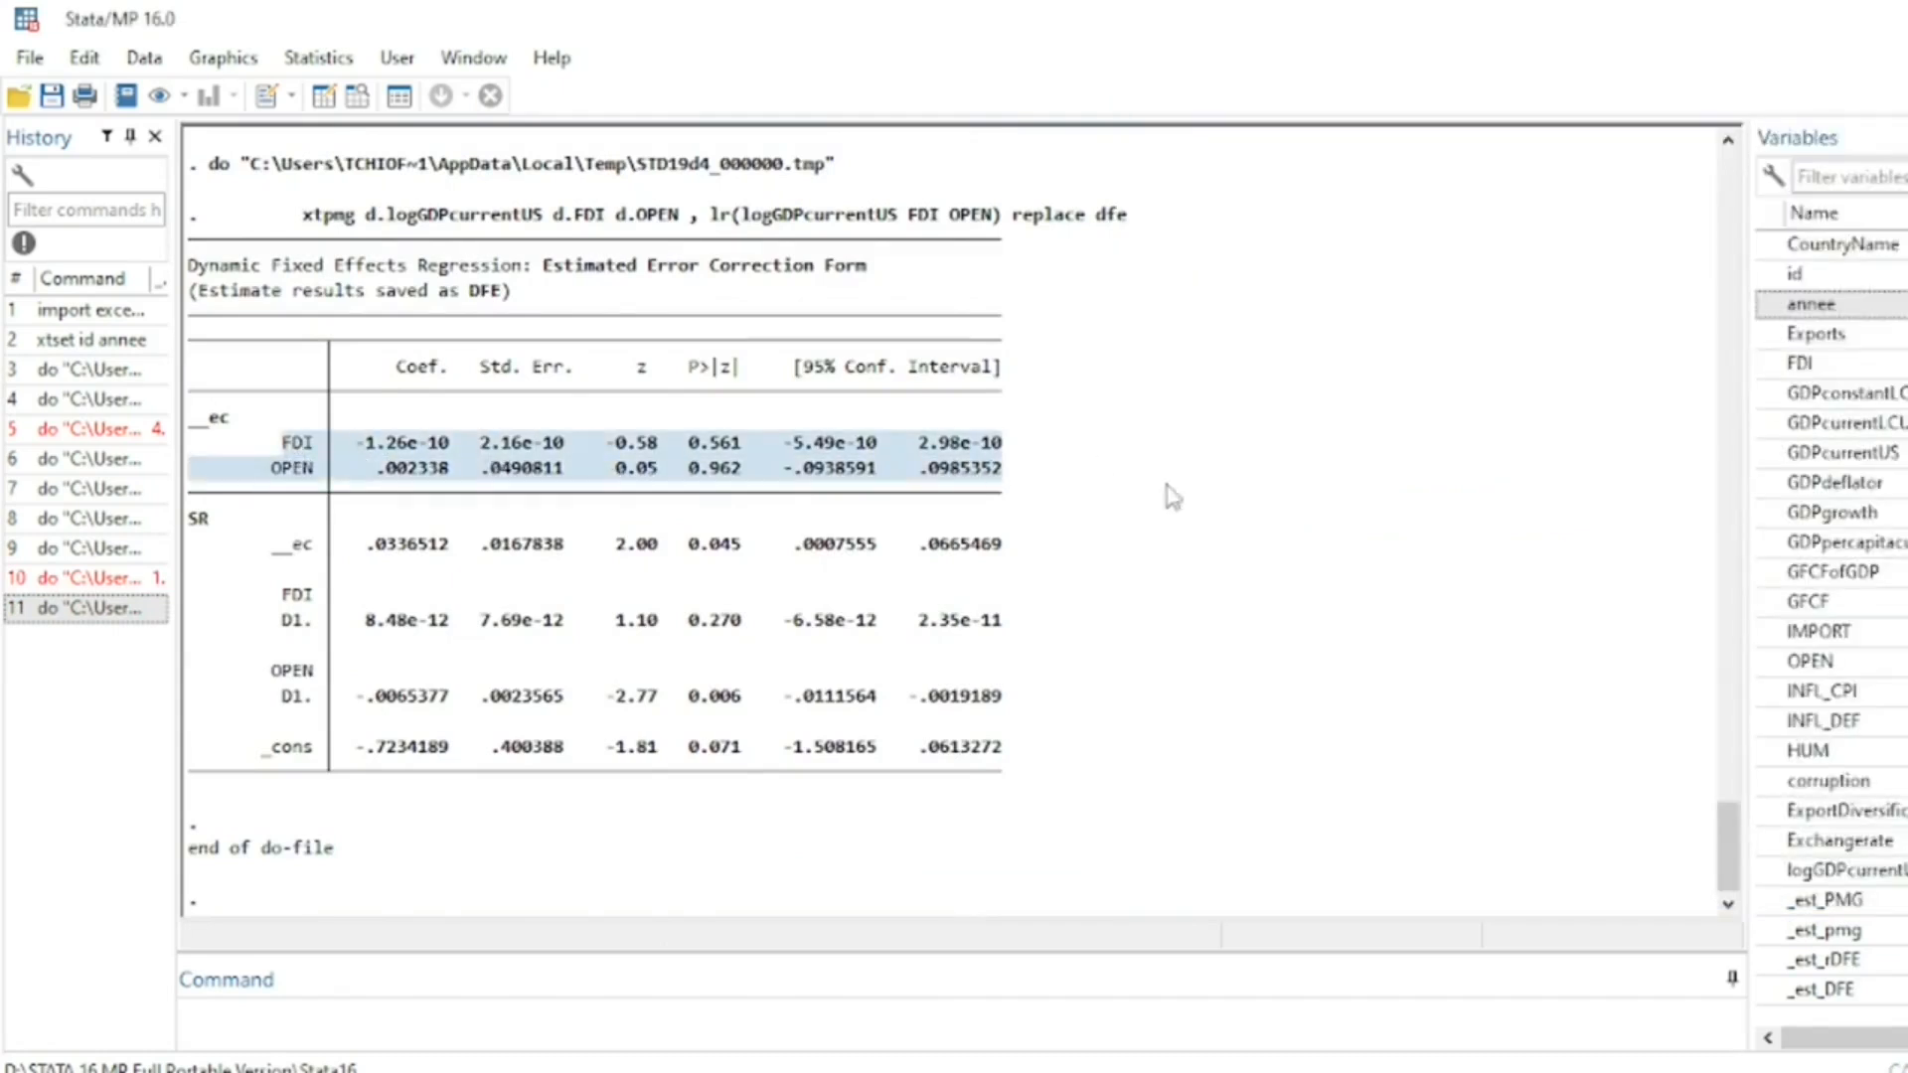
drag(365, 695, 1010, 699)
drag(688, 696, 734, 708)
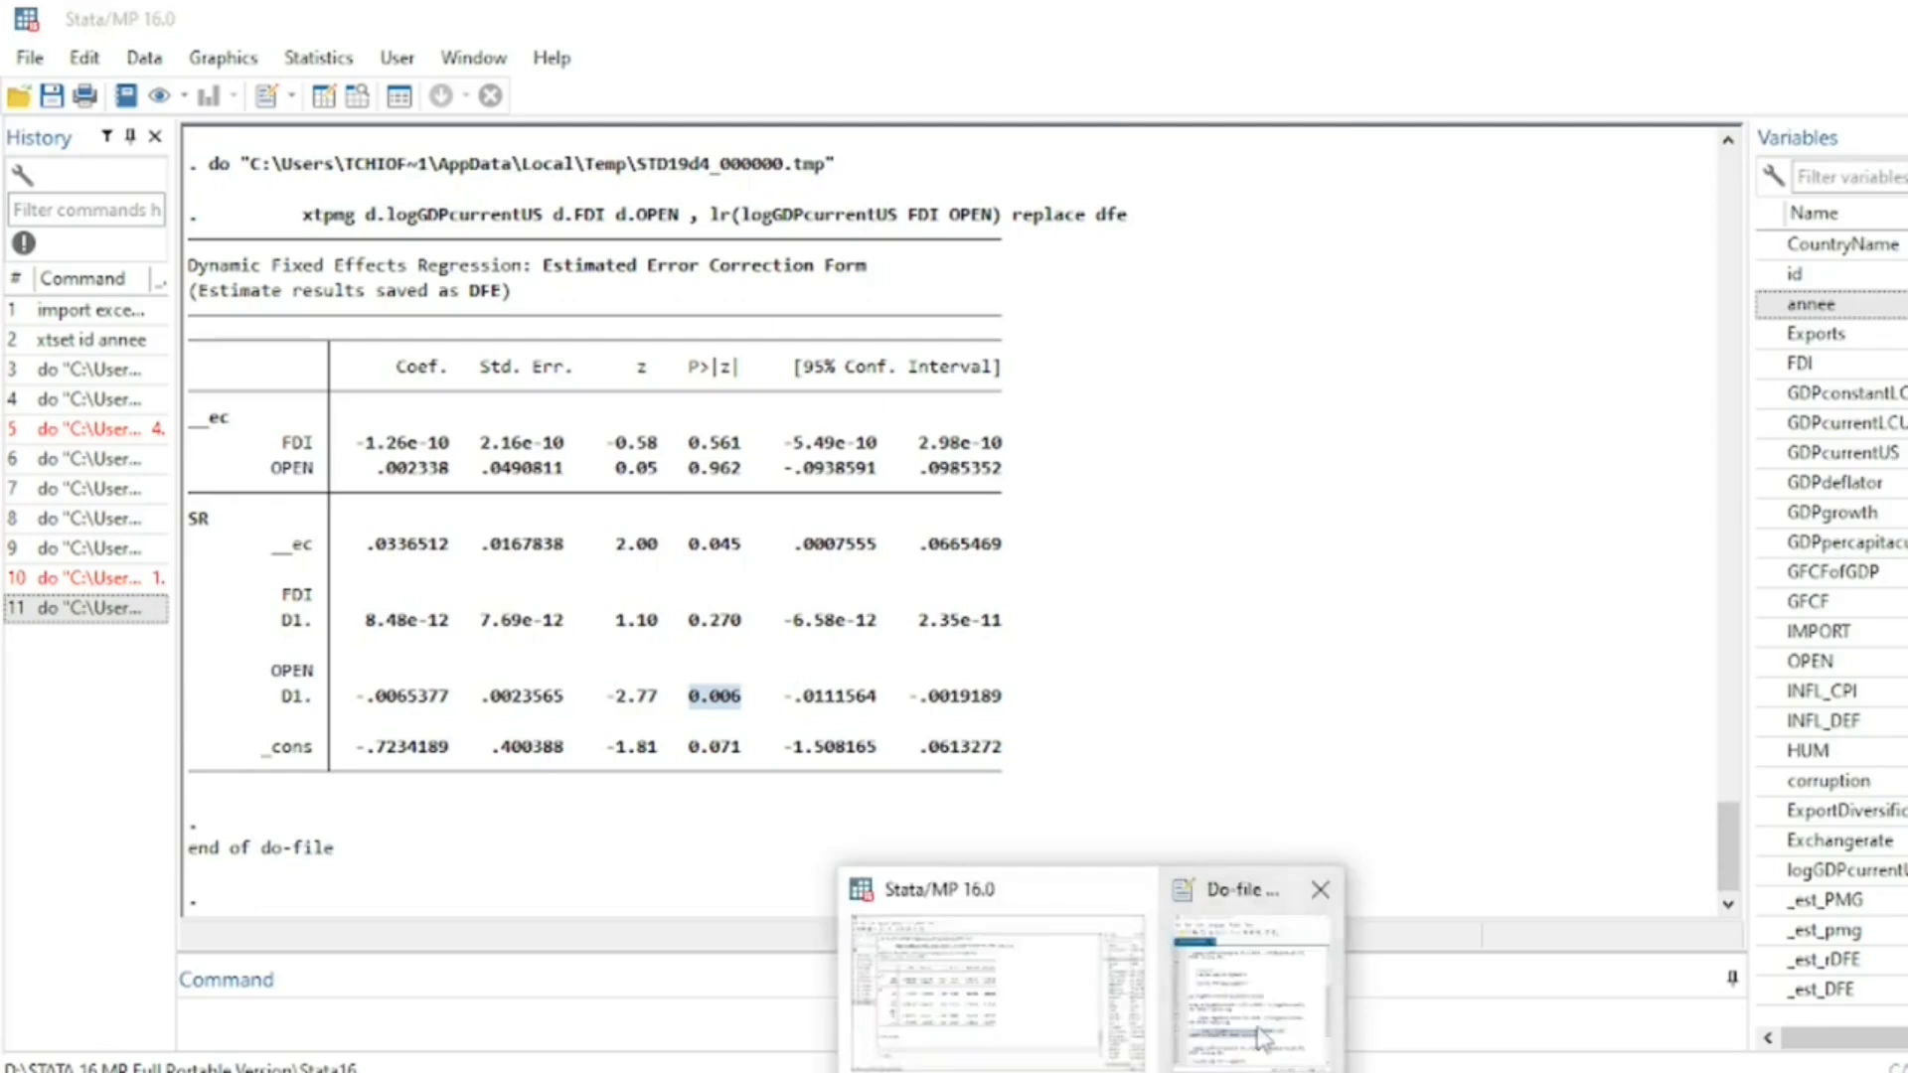
Review the do-file's commands from the stochastic frontier section back to the cointegration tests at the beginning.
click(1264, 1039)
scroll(1355, 790, down, 1)
scroll(1355, 790, down, 2)
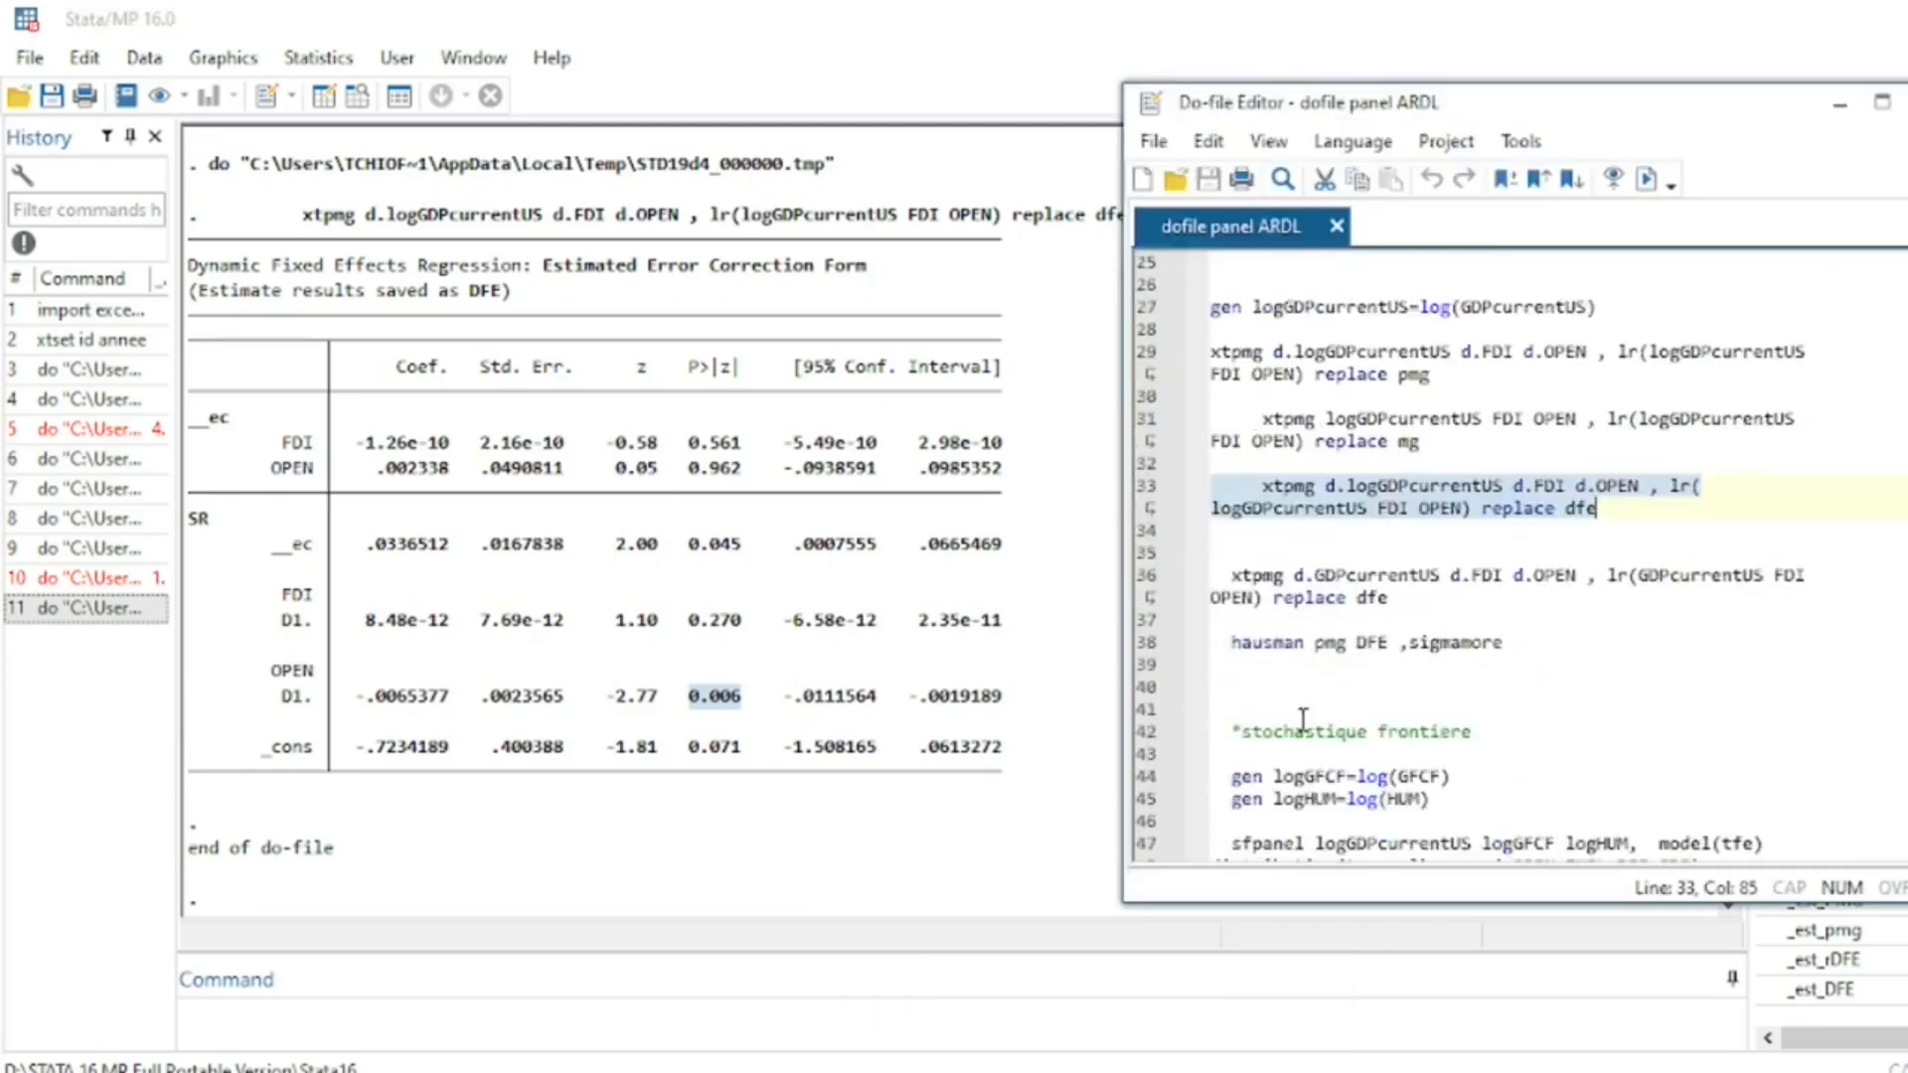
scroll(1303, 718, up, 8)
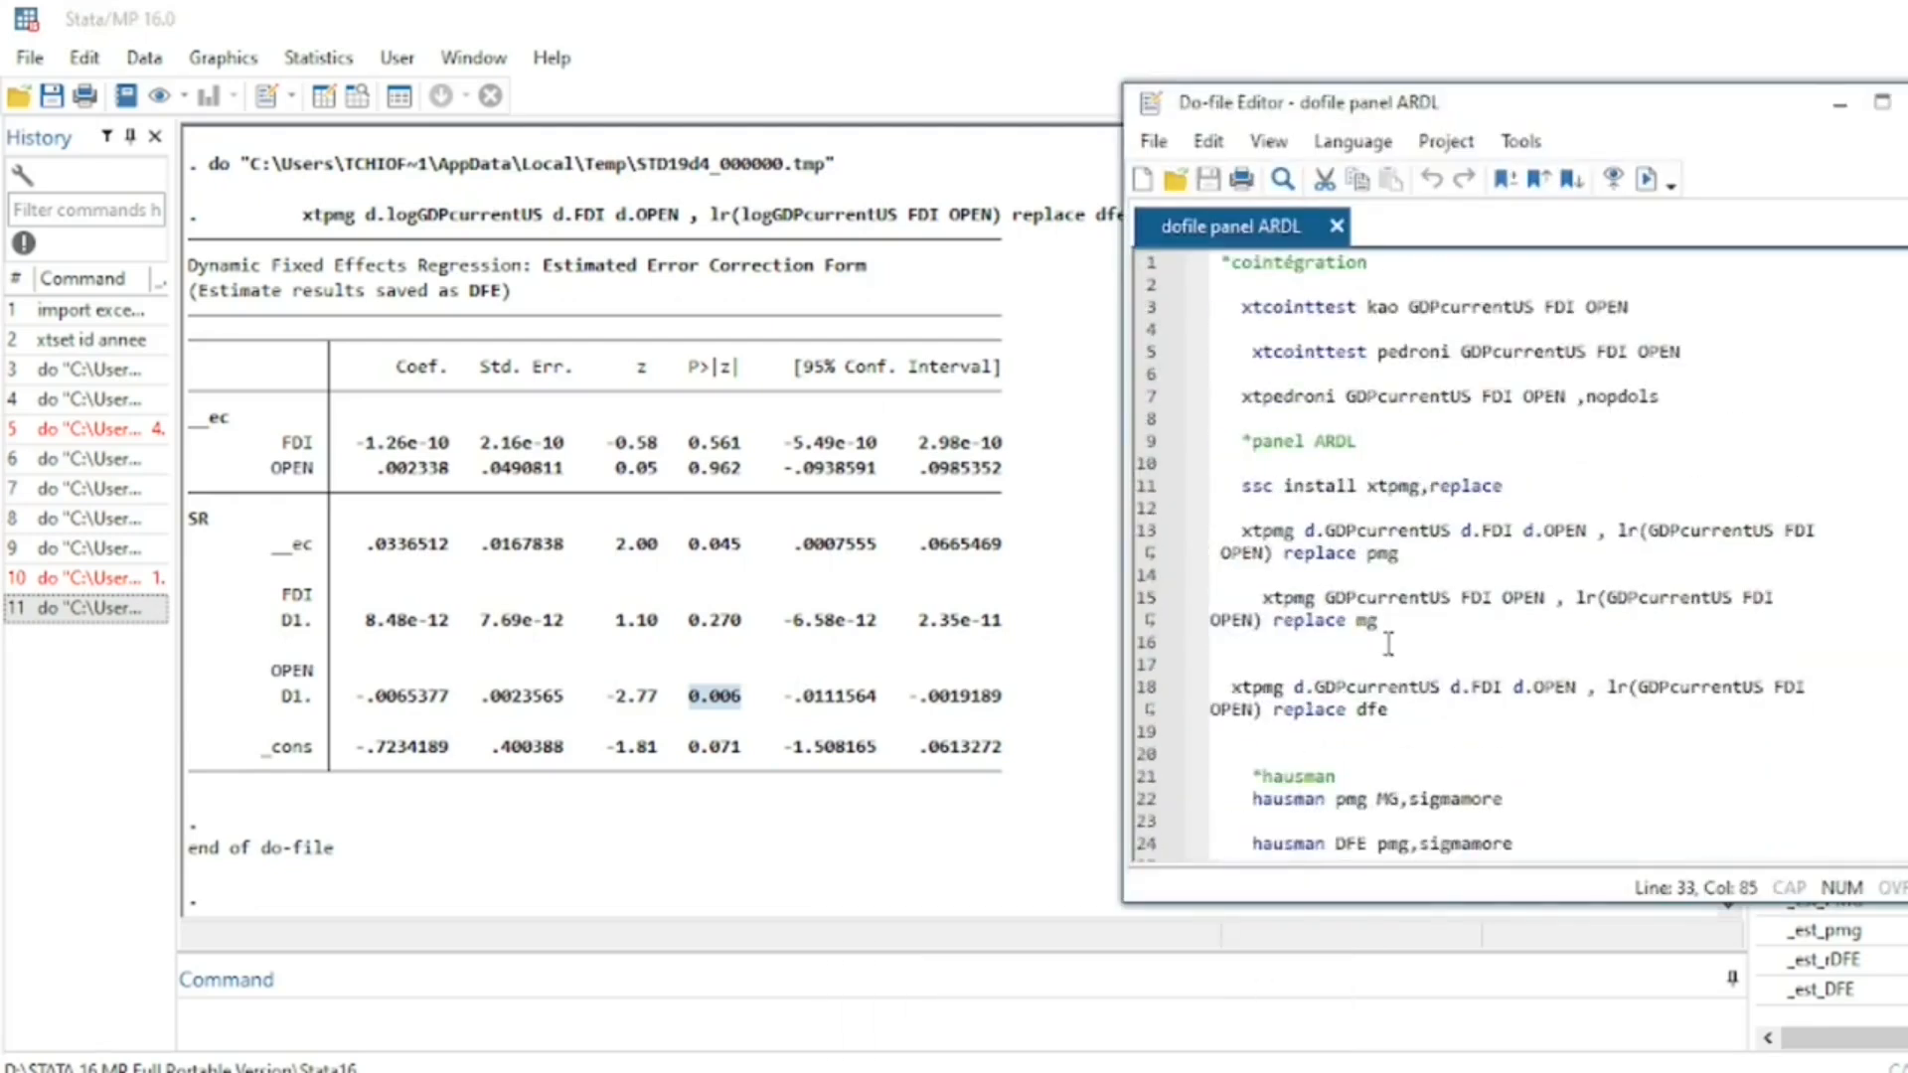